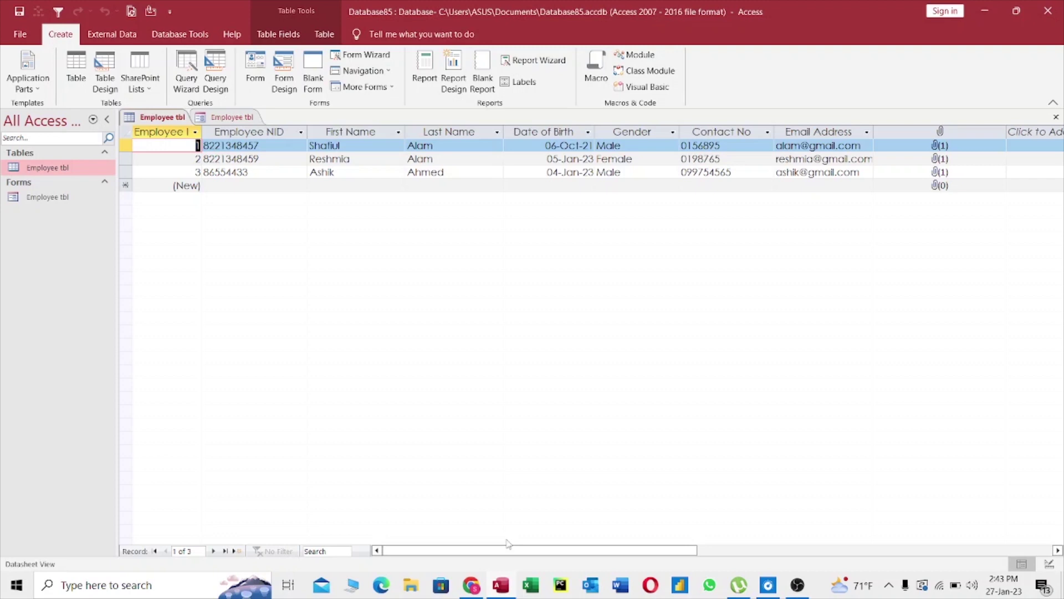
# - Start a new table in Design view and add the fields Transaction ID, Employee ID and Payment Date
pyautogui.doubleClick(91, 198)
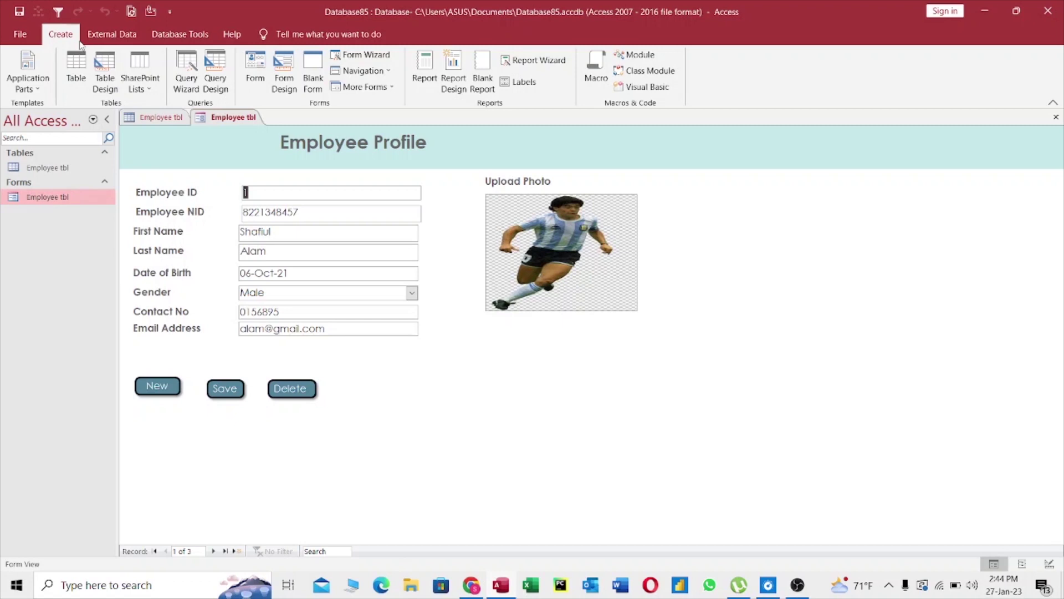
pyautogui.click(115, 62)
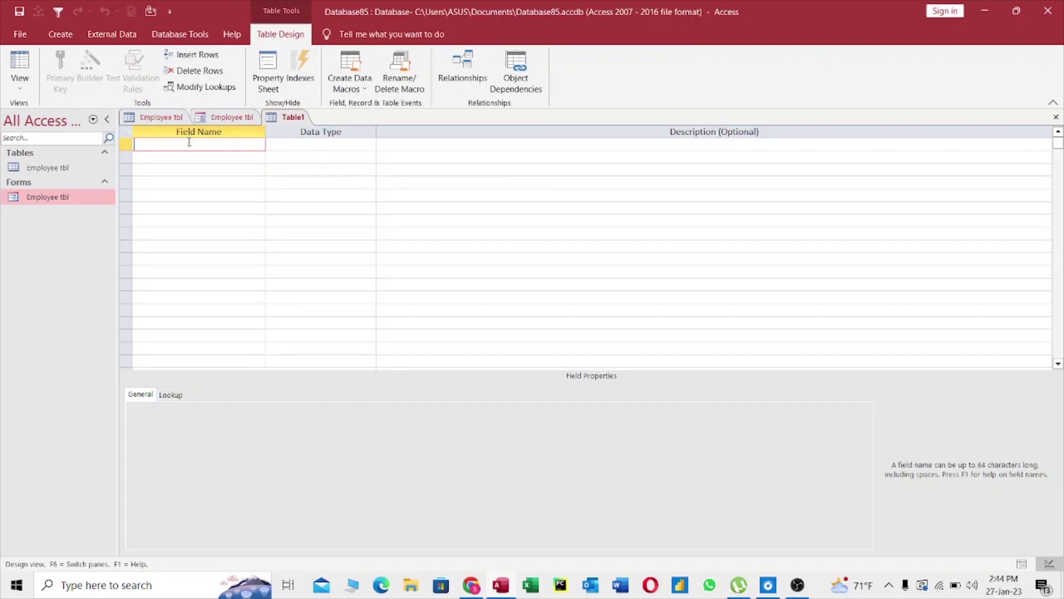
pyautogui.write('Transaction ID')
pyautogui.press('Down')
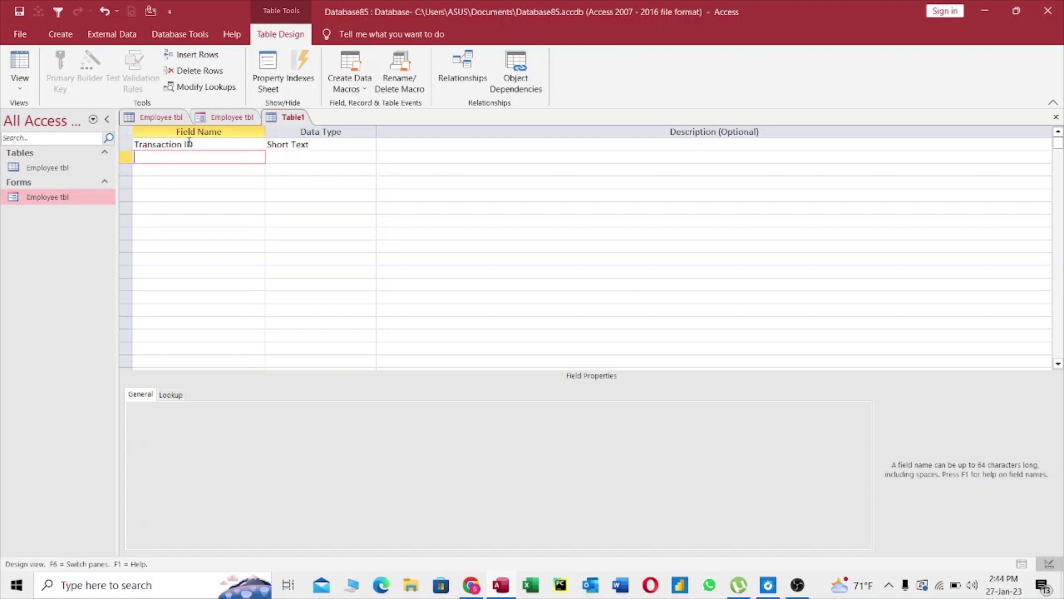
pyautogui.write('Employee ID')
pyautogui.press('Down')
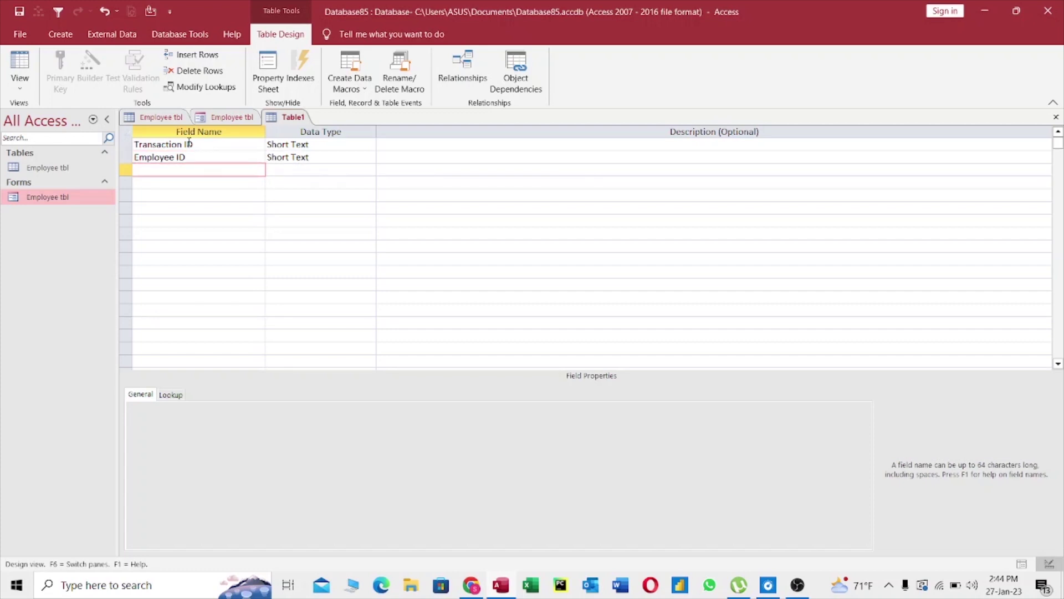
pyautogui.write('Payment Date')
pyautogui.press('Down')
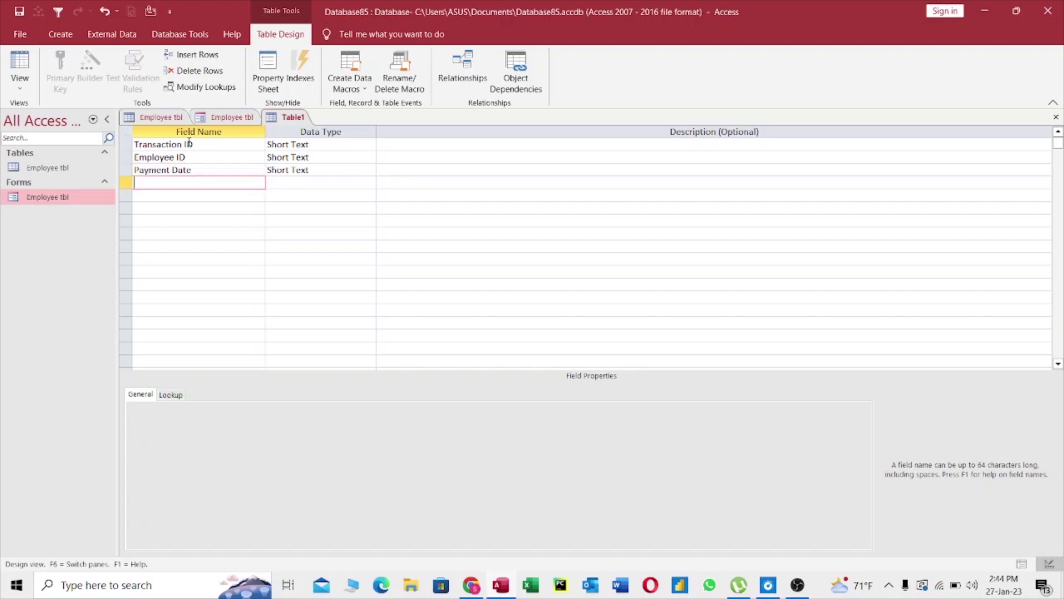
# - Add the fields Salary Month, Year and Basic Salary below Payment Date, accepting the reserved word as a field name
pyautogui.write('Salary Month')
pyautogui.press('Down')
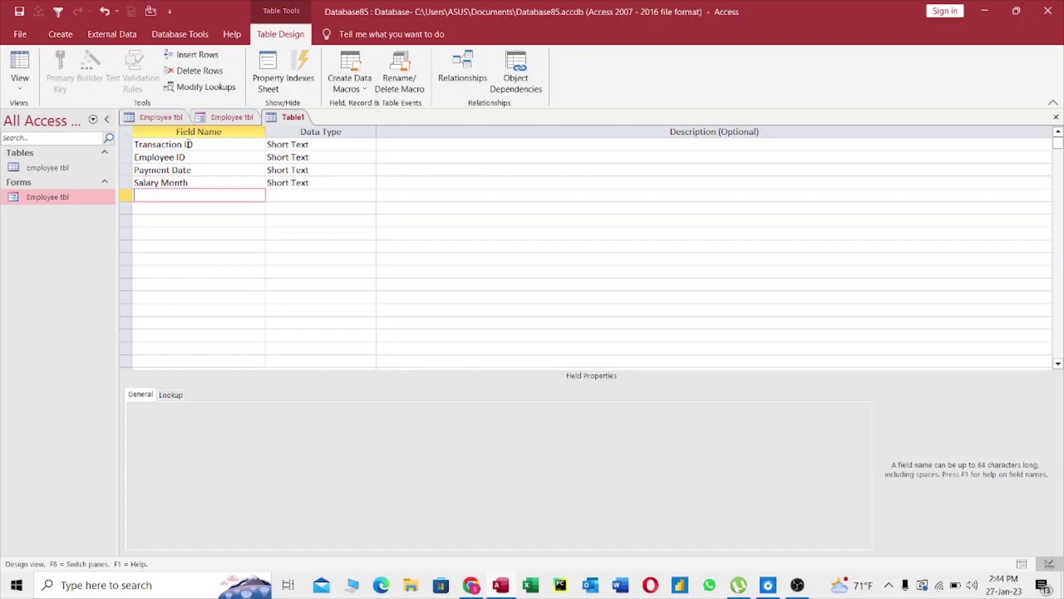
pyautogui.write('Year')
pyautogui.press('Down')
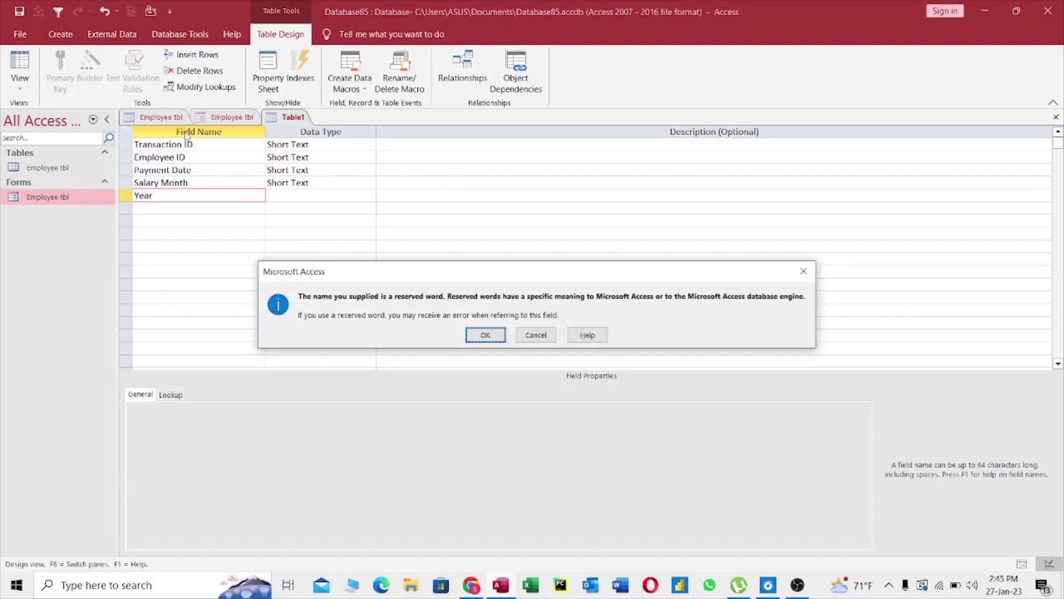
pyautogui.click(481, 343)
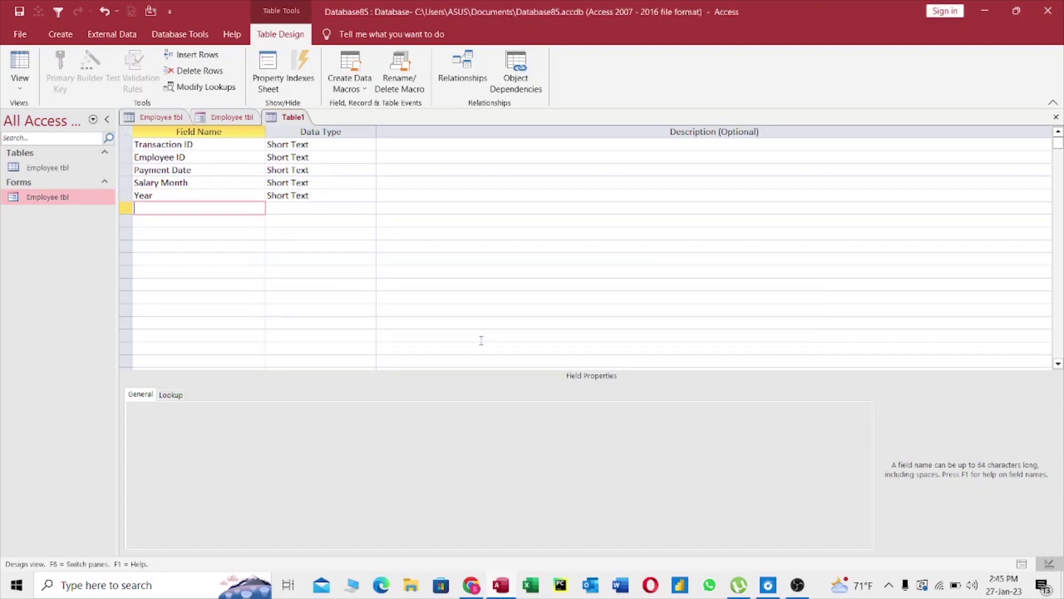
pyautogui.write('Basic Salary')
pyautogui.press('Down')
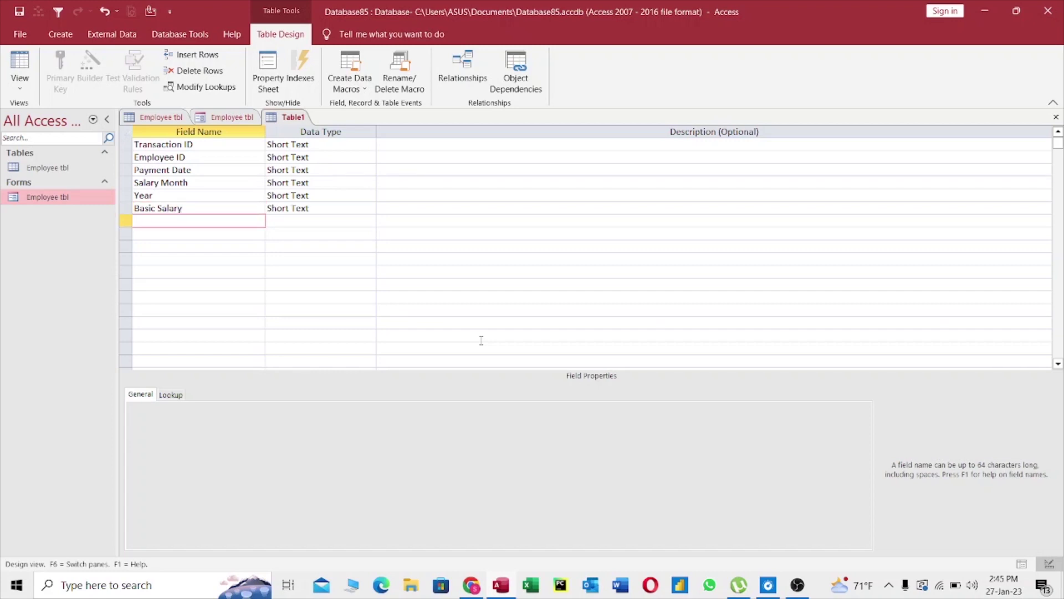
pyautogui.press('Up')
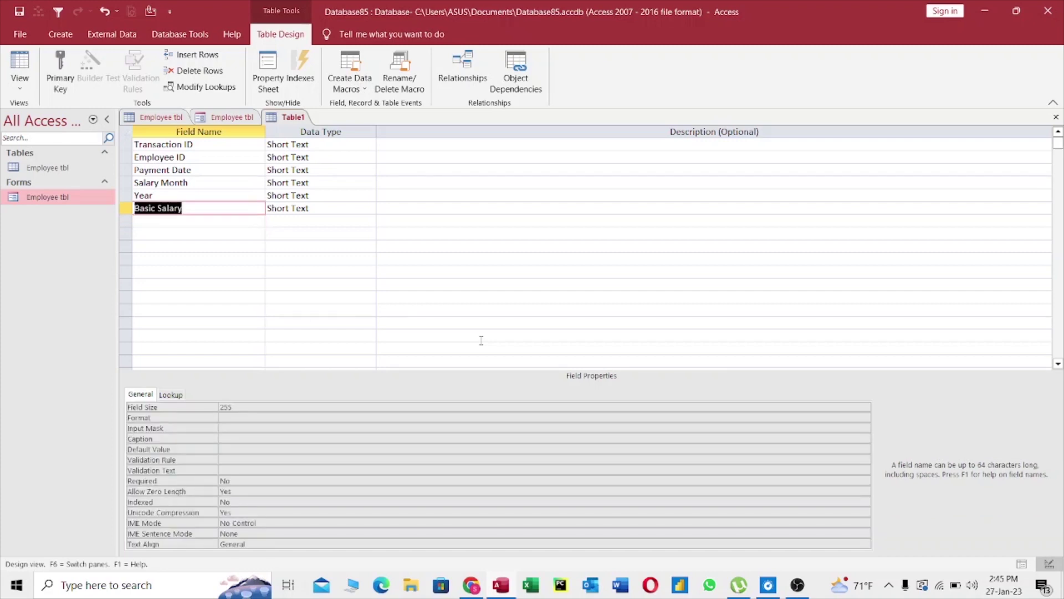
# - Add the fields Medical Allowance, House Rent and Transport Allowance below Basic Salary
pyautogui.click(221, 222)
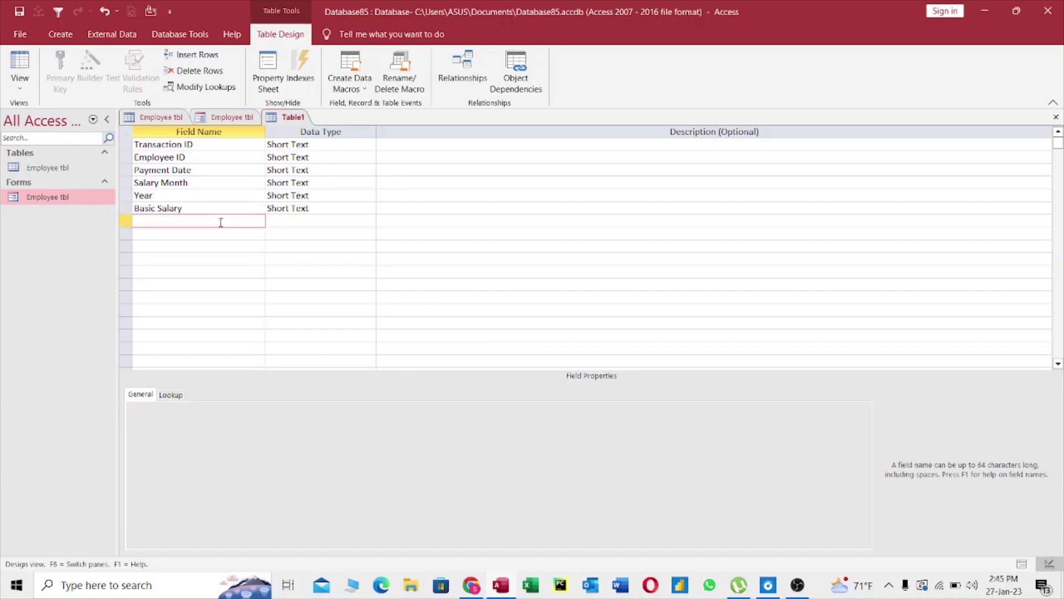
pyautogui.write('Medical Allowance')
pyautogui.press('Down')
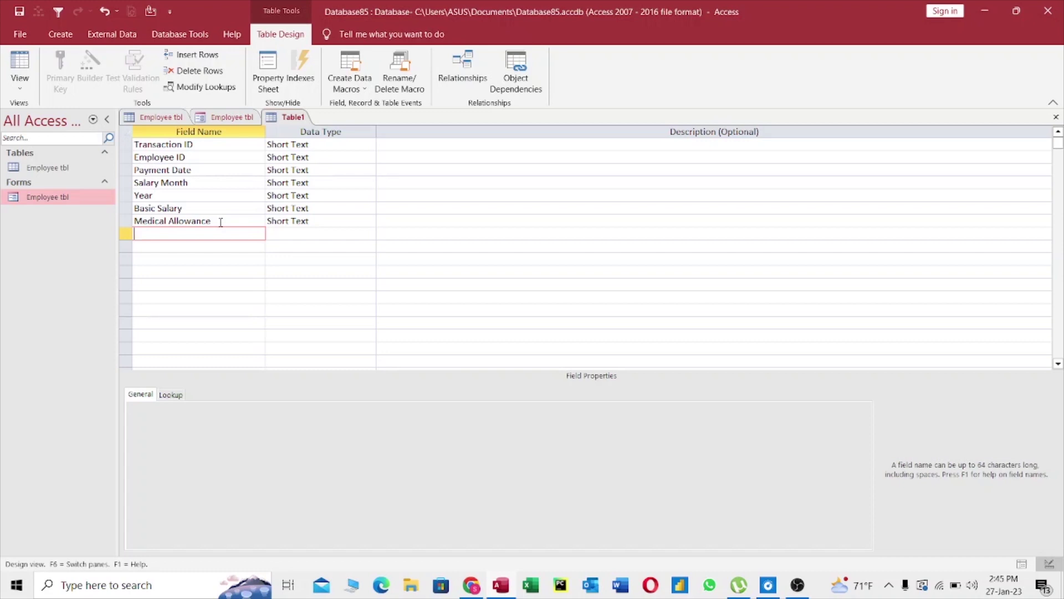
pyautogui.write('House Rent')
pyautogui.press('Down')
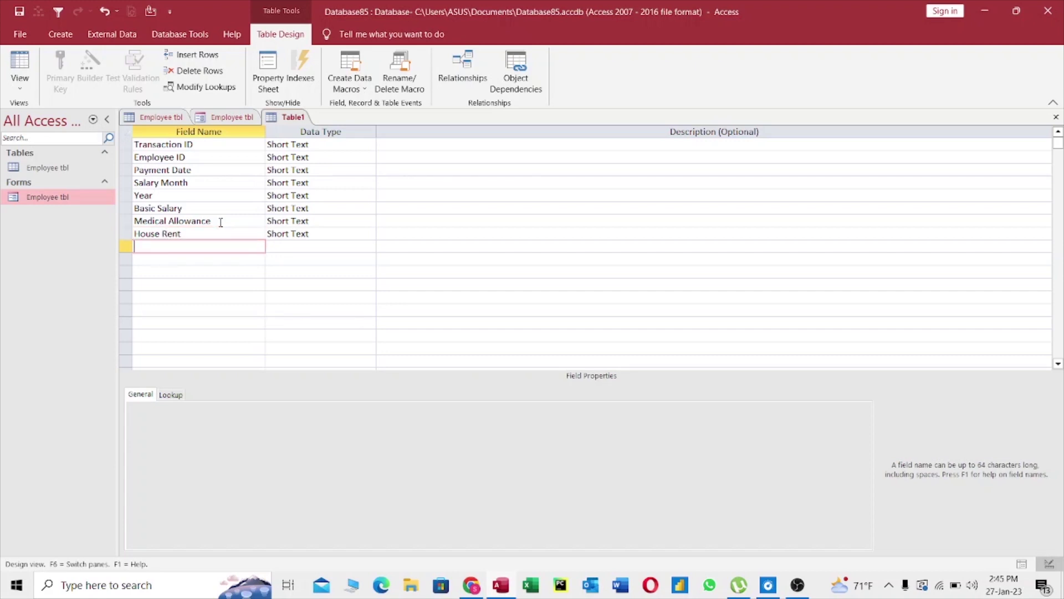
pyautogui.write('Transport Allowance')
pyautogui.press('Down')
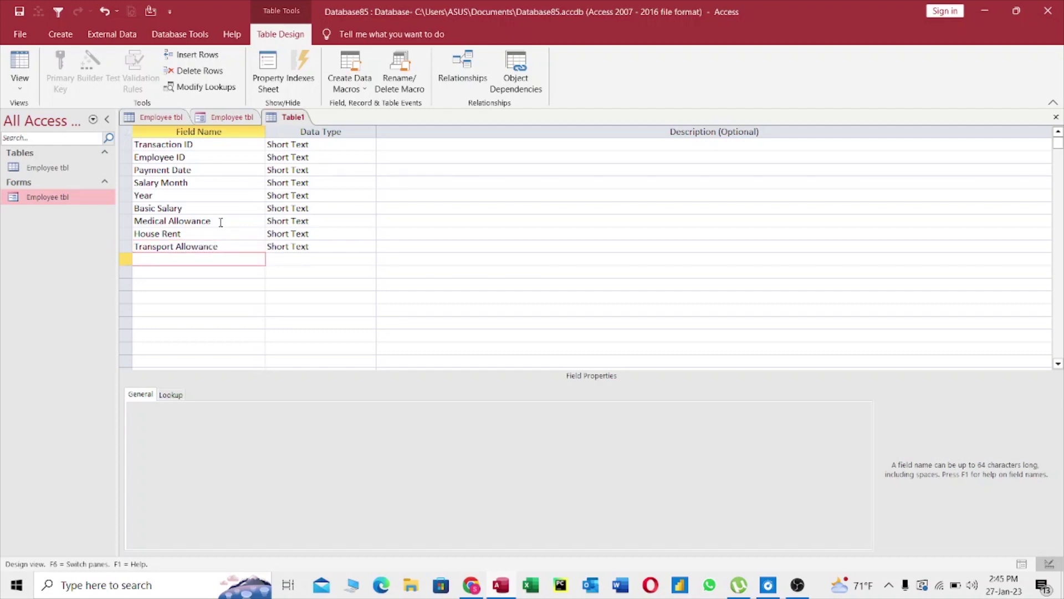
# - Add the fields Tax and Total Salary at the end of the field list
pyautogui.write('Tax')
pyautogui.press('Down')
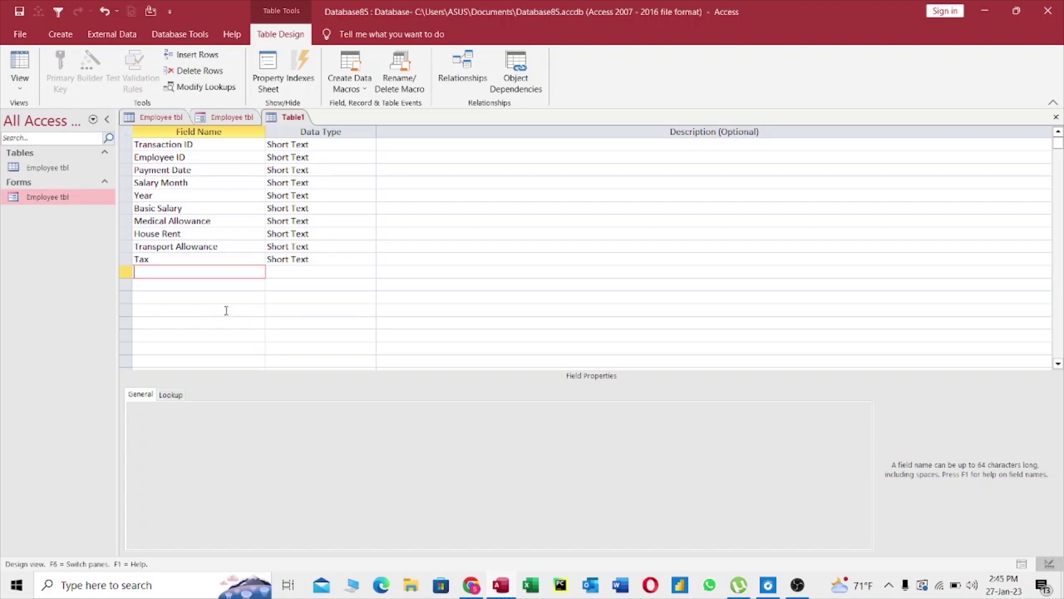
pyautogui.write('Total Salary')
pyautogui.press('Down')
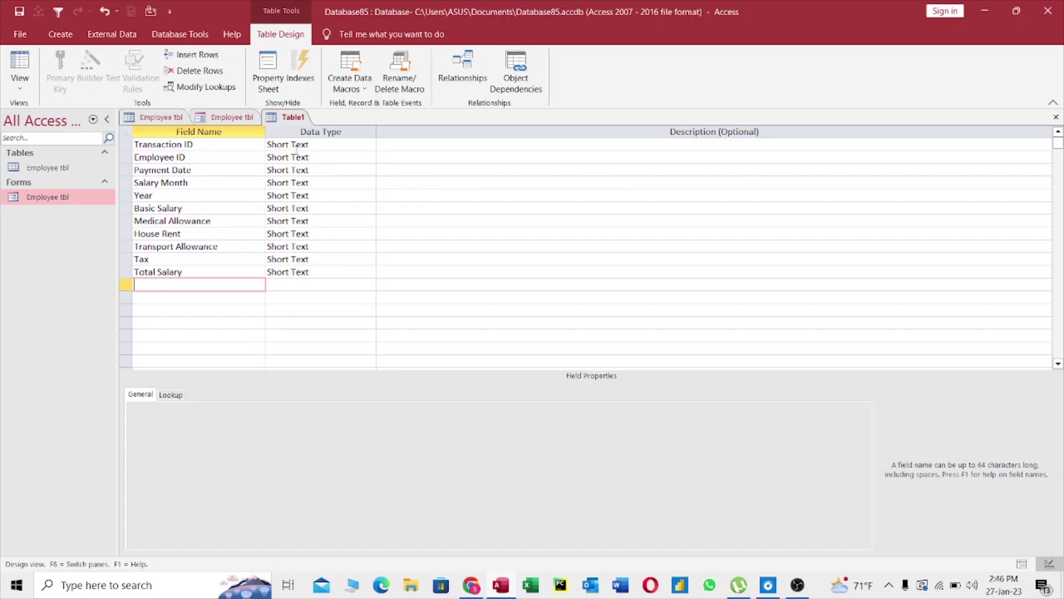
# - Set the Transaction ID data type to AutoNumber and make that field the primary key
pyautogui.click(330, 146)
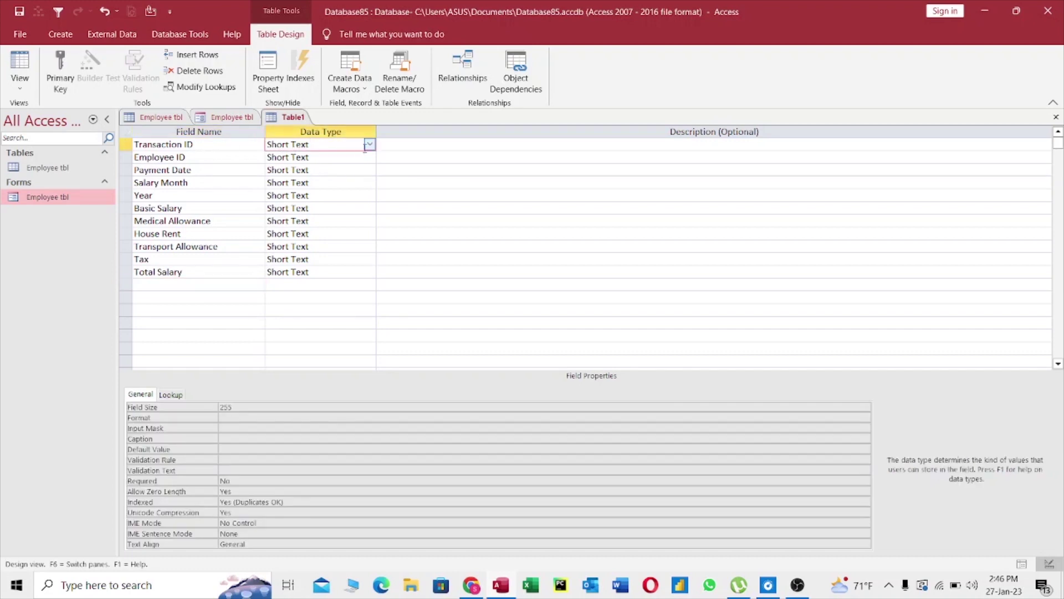
pyautogui.click(370, 145)
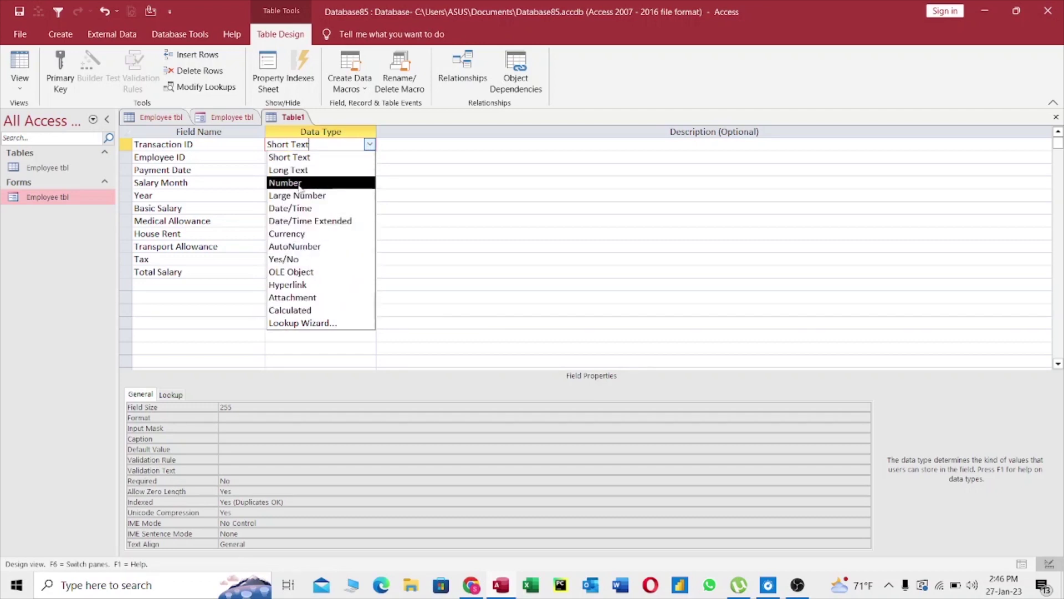
pyautogui.click(300, 247)
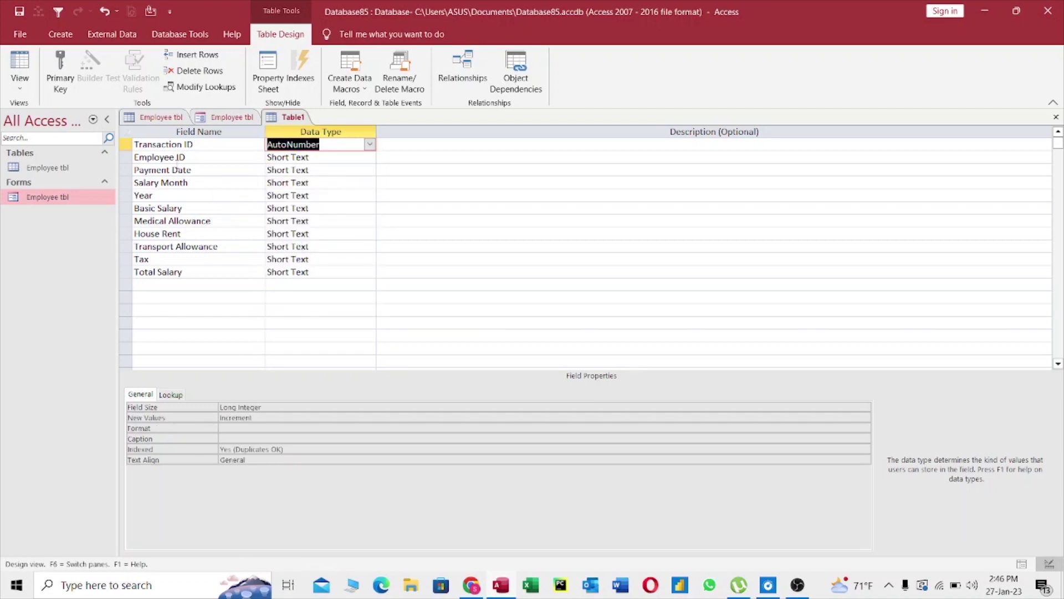
pyautogui.click(60, 73)
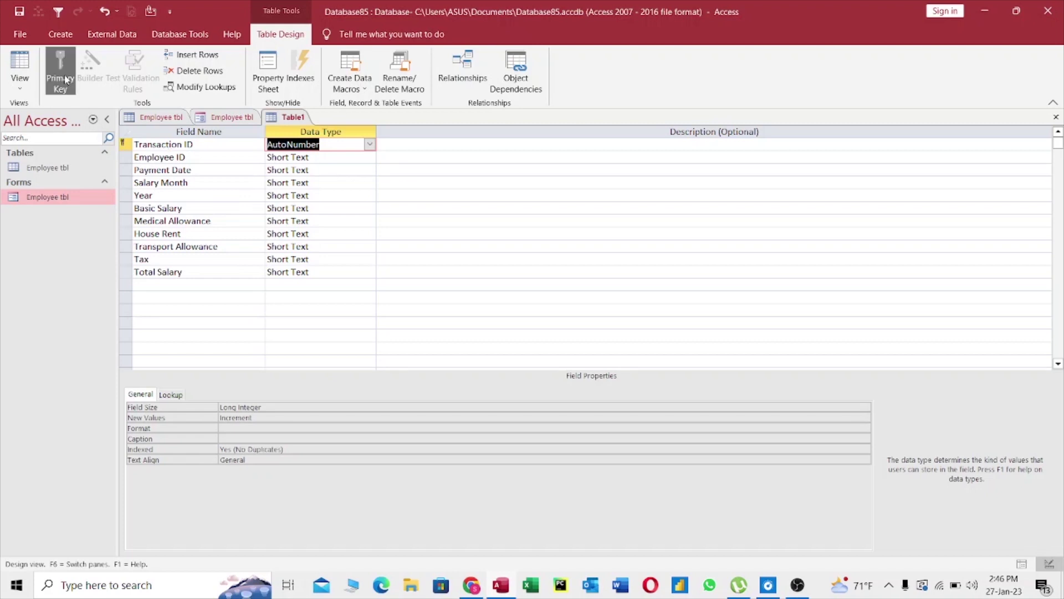
# - Check the ID column in the Employee tbl table and set the new table's Employee ID data type to Number
pyautogui.click(325, 157)
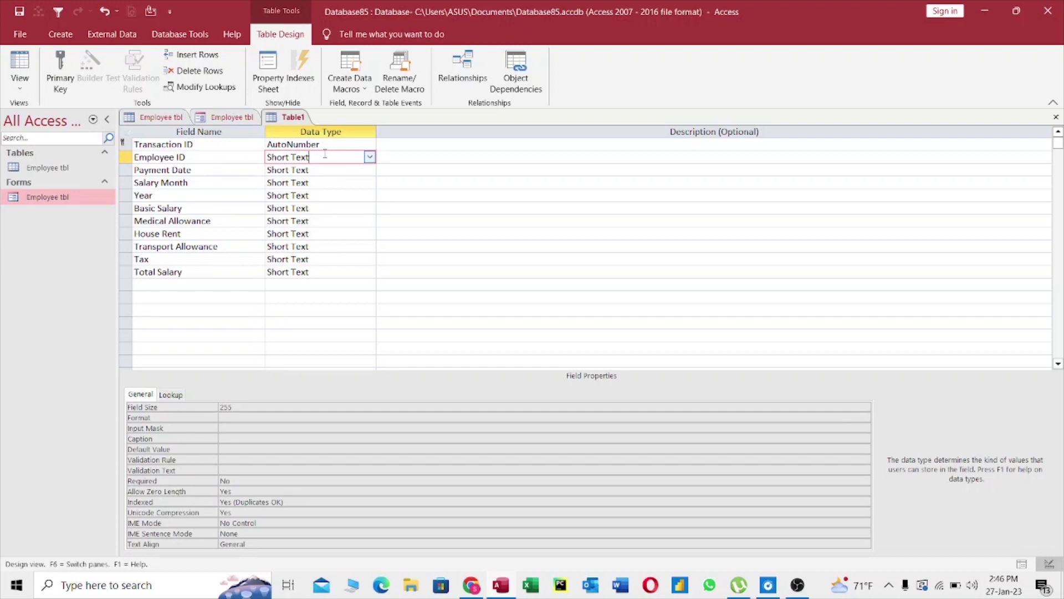
pyautogui.click(151, 117)
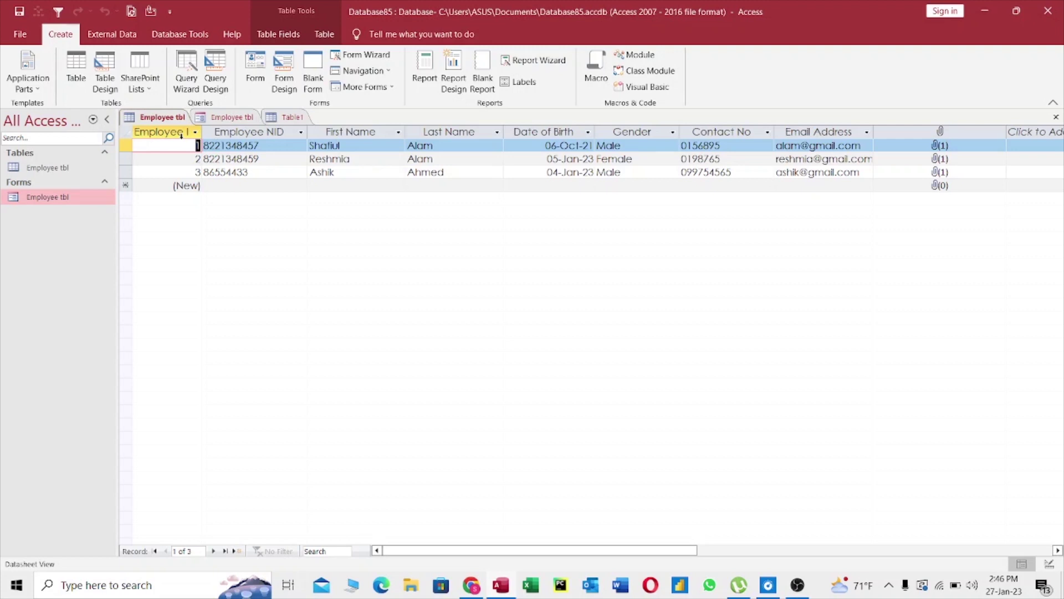
pyautogui.click(297, 118)
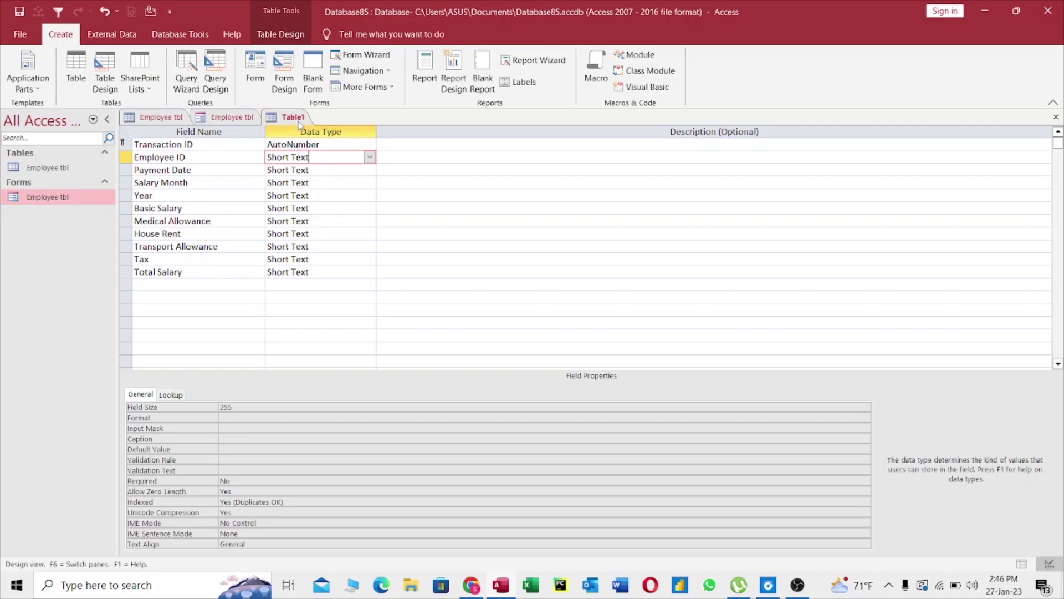
pyautogui.click(369, 157)
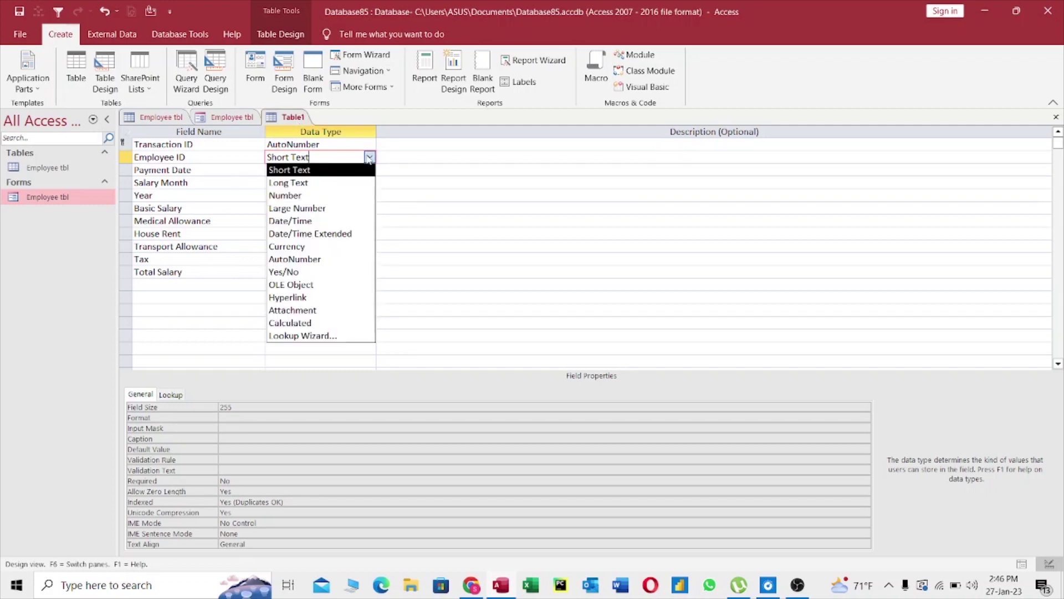
pyautogui.click(305, 195)
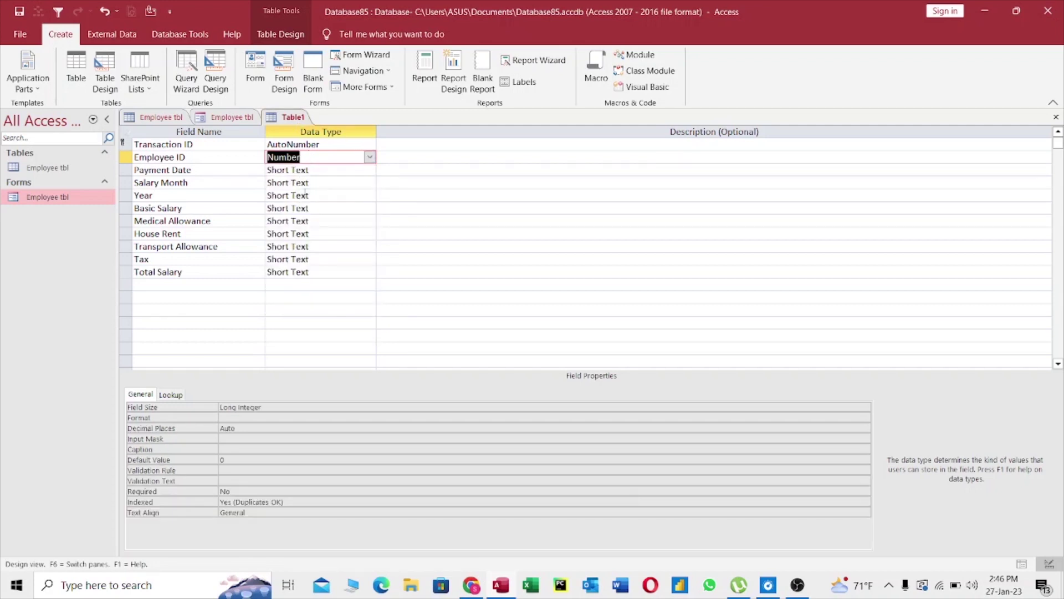
# - Set the data type of the Payment Date field to Date/Time
pyautogui.click(313, 170)
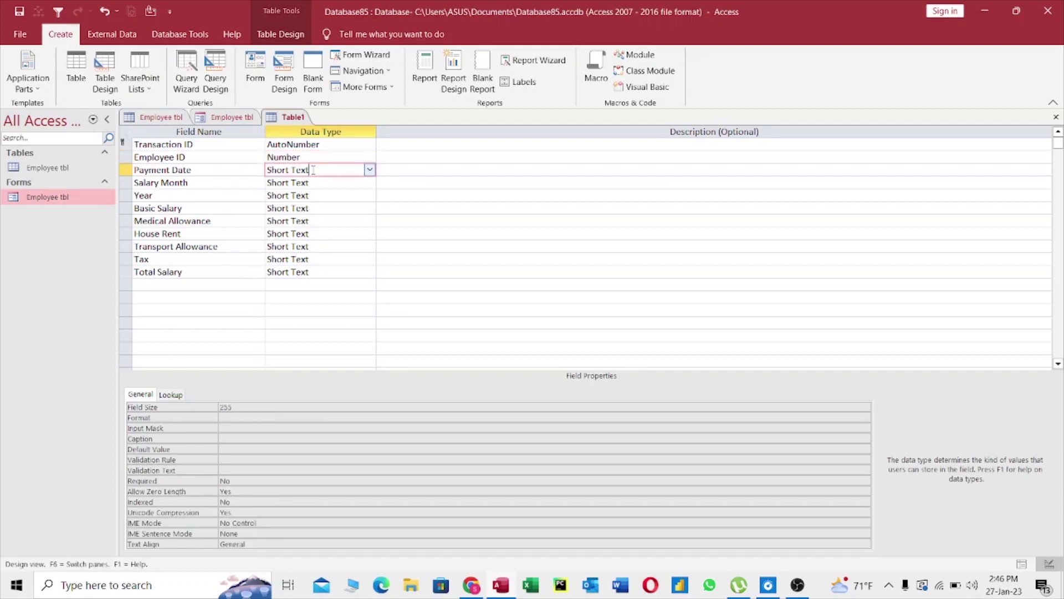
pyautogui.click(369, 171)
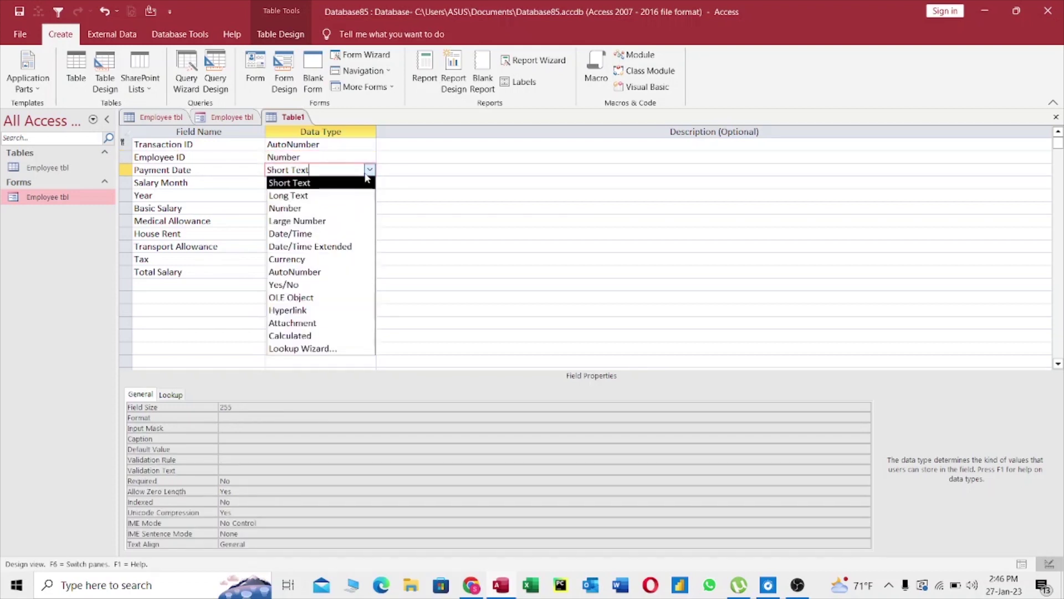
pyautogui.click(309, 232)
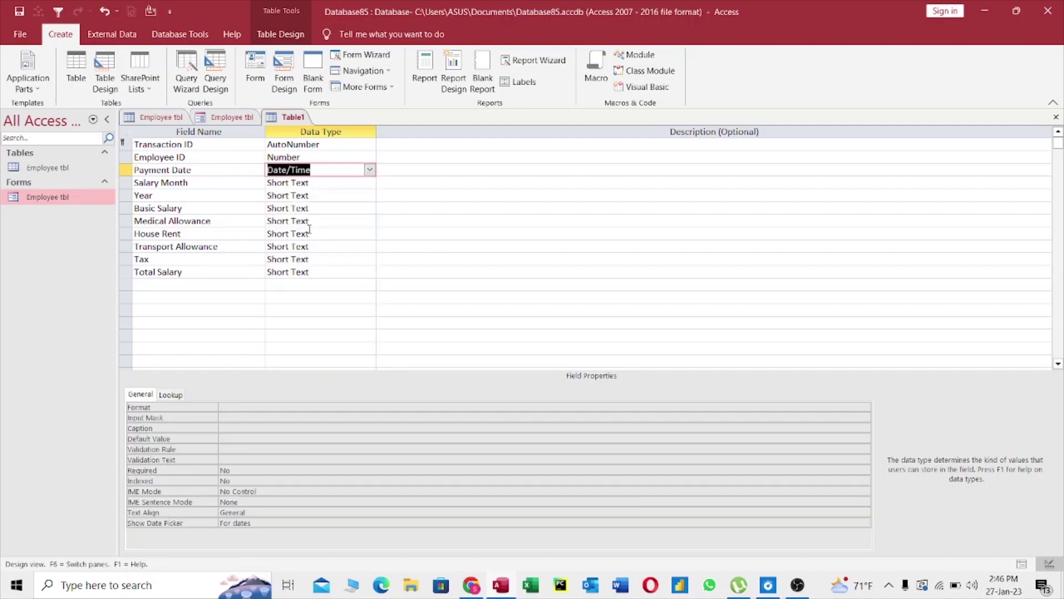
# - Start the Lookup Wizard for the Salary Month field and choose to supply the list values manually
pyautogui.click(316, 184)
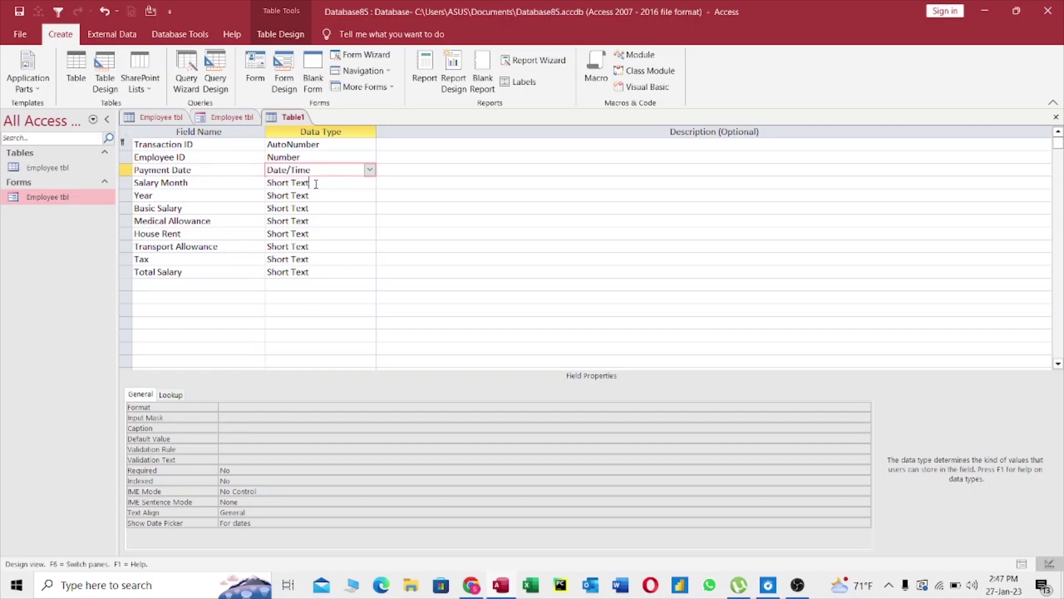
pyautogui.click(369, 184)
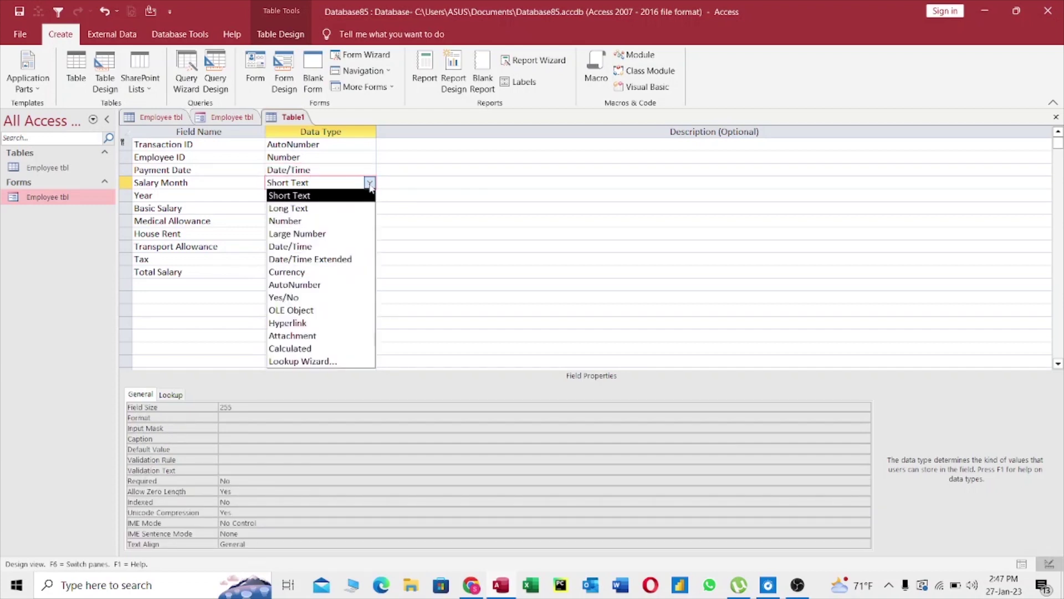
pyautogui.click(315, 361)
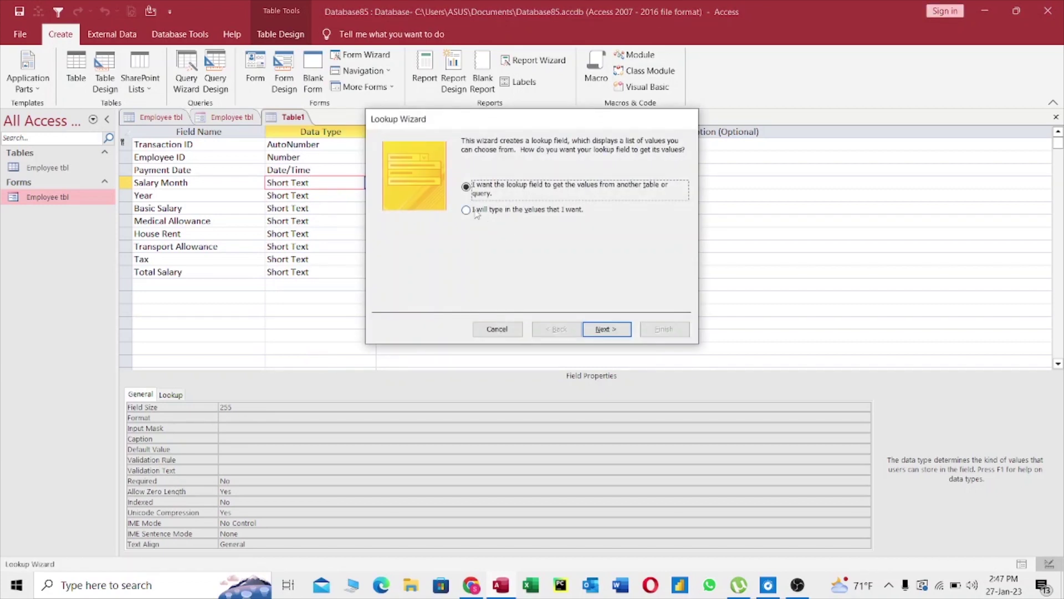
pyautogui.click(475, 213)
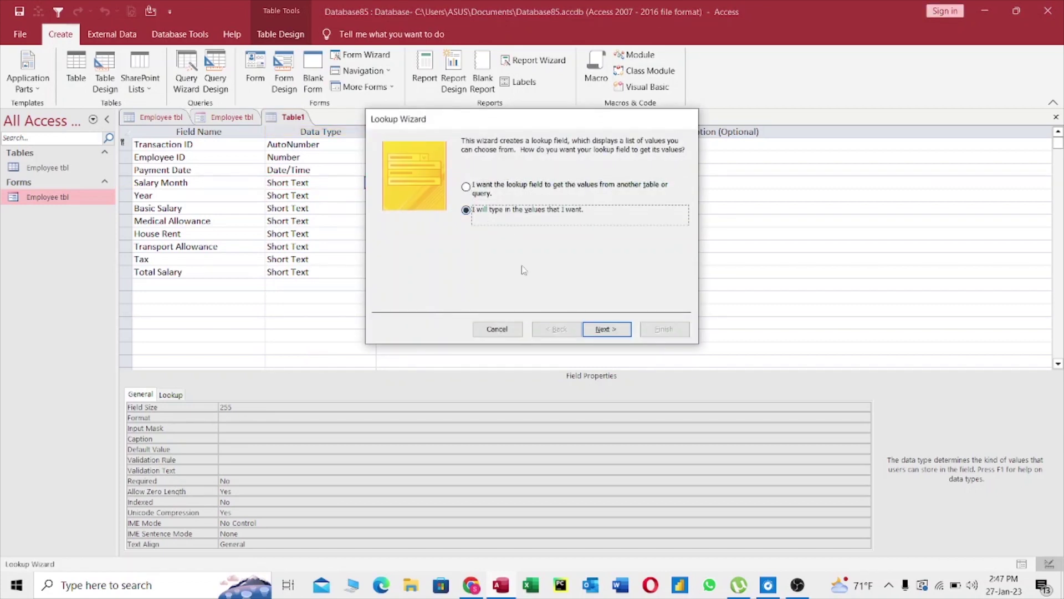
pyautogui.click(603, 329)
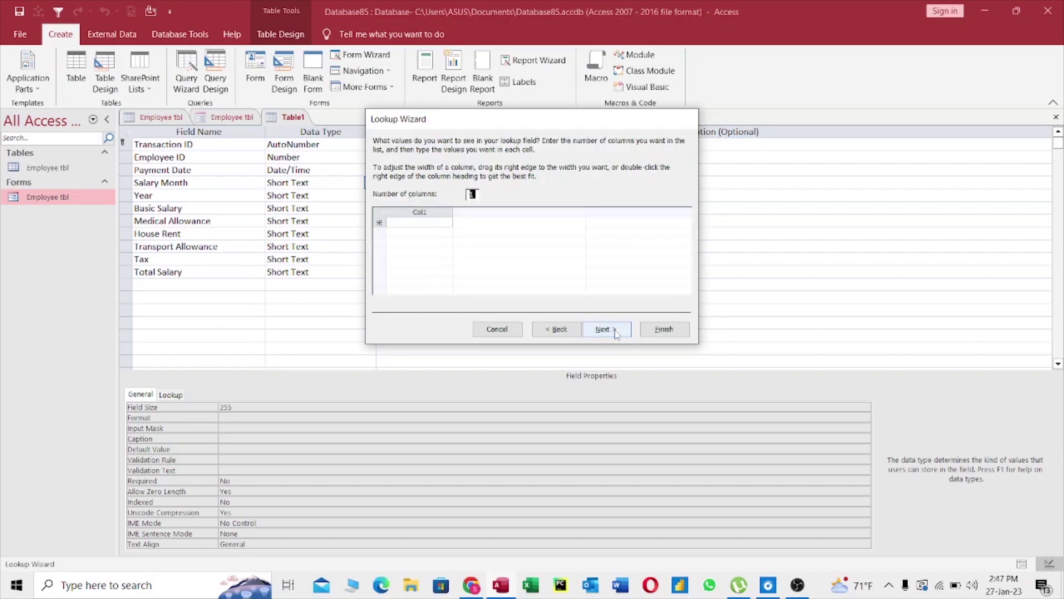
# - Fill the Salary Month lookup list with Jan, Feb, Mar, Apr, May and June, and finish the wizard
pyautogui.click(409, 223)
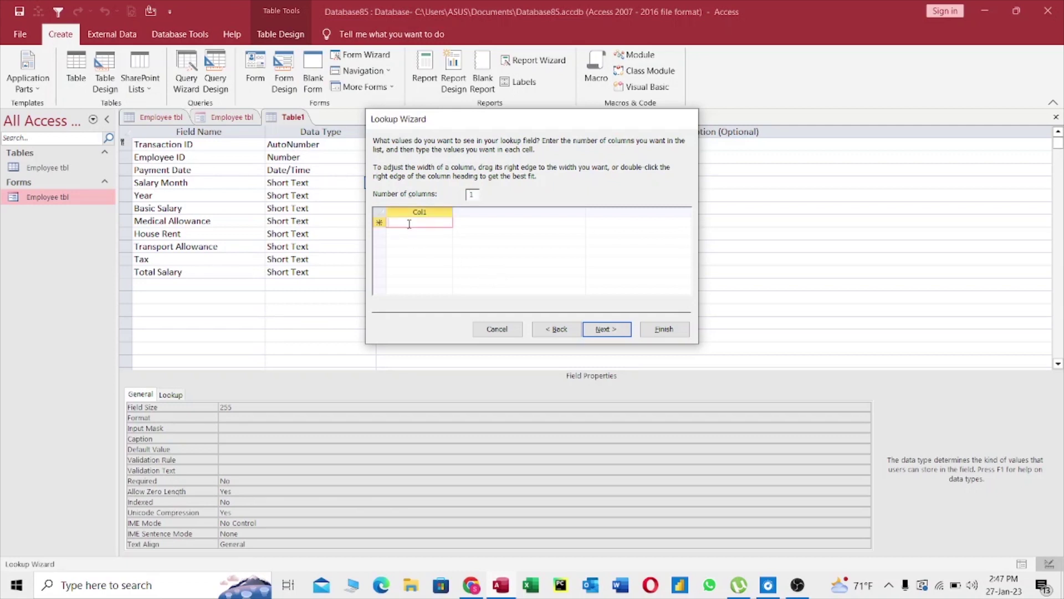
pyautogui.write('Jan')
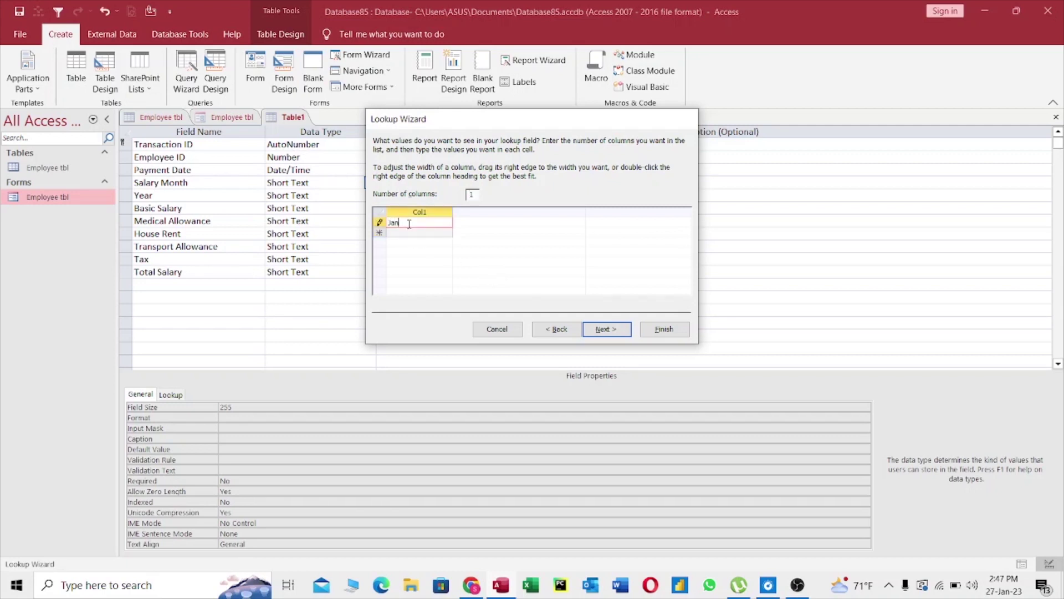
pyautogui.press('Return')
pyautogui.write('F')
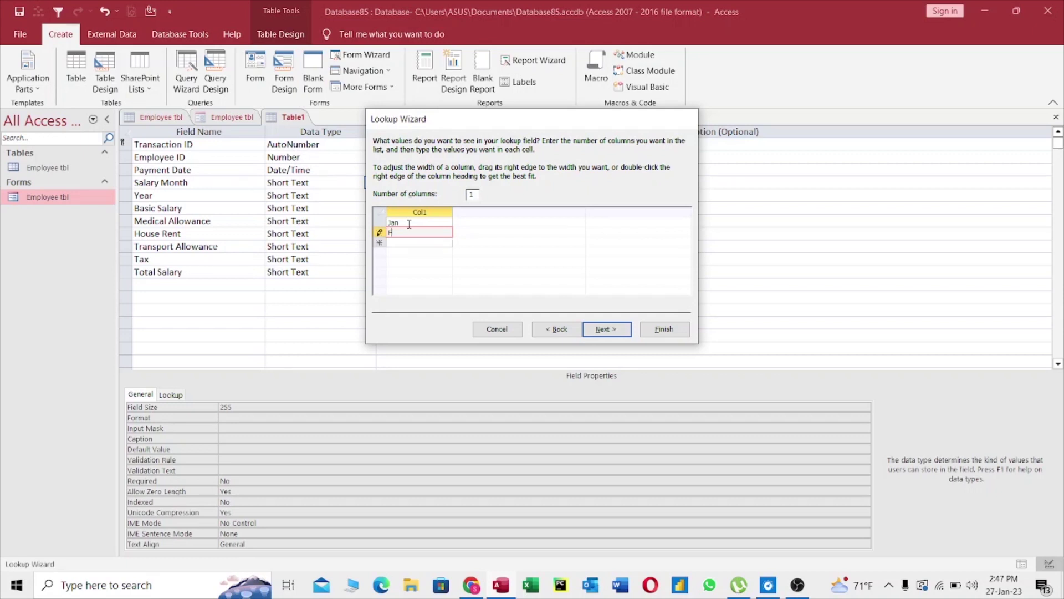
pyautogui.write('eb')
pyautogui.press('Return')
pyautogui.write('Mar')
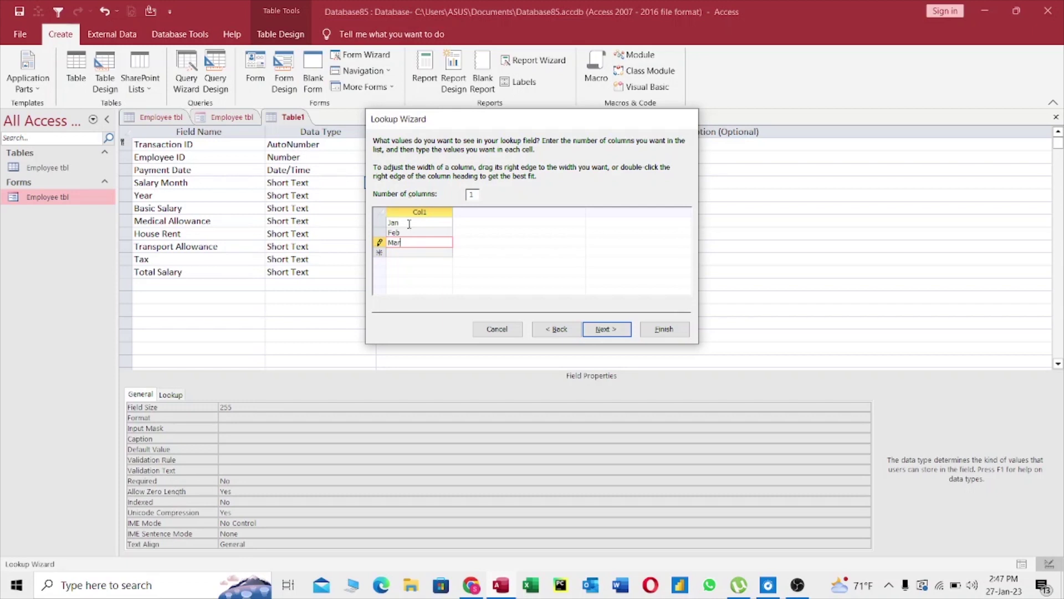
pyautogui.press('Return')
pyautogui.write('Apr')
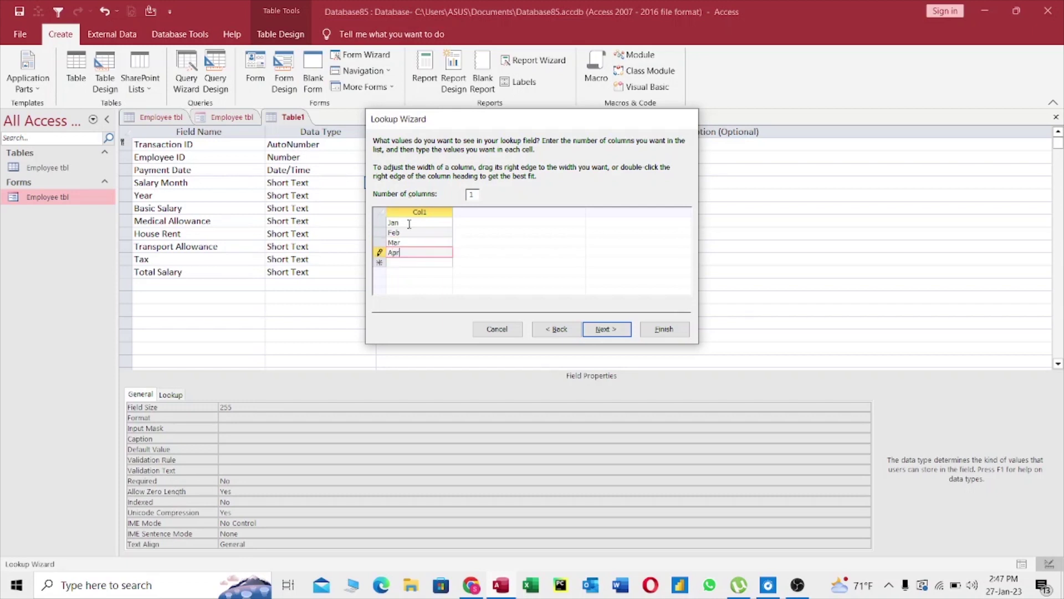
pyautogui.press('Return')
pyautogui.write('May')
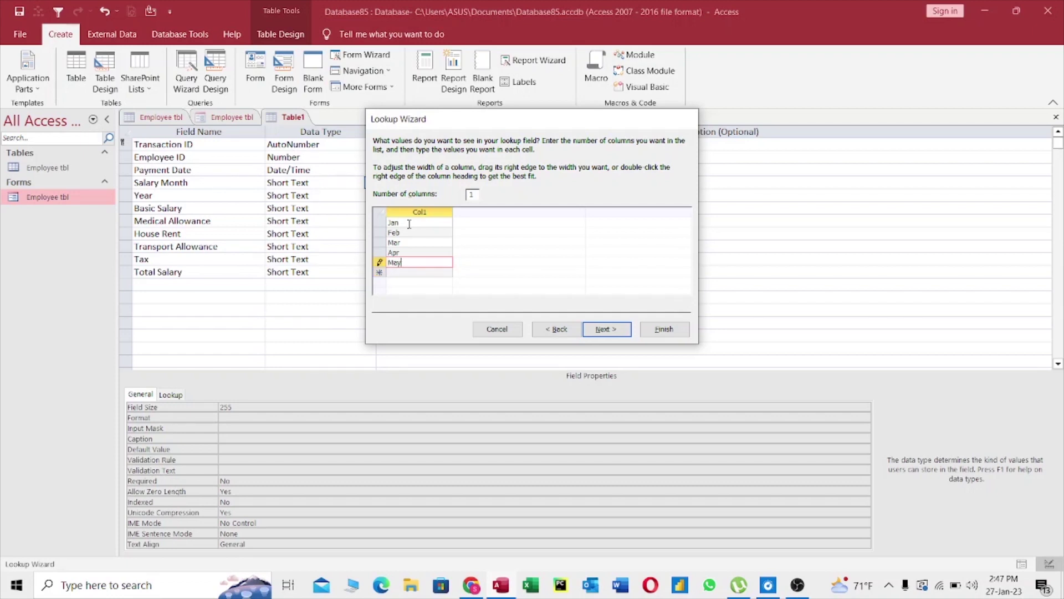
pyautogui.press('Return')
pyautogui.write('J')
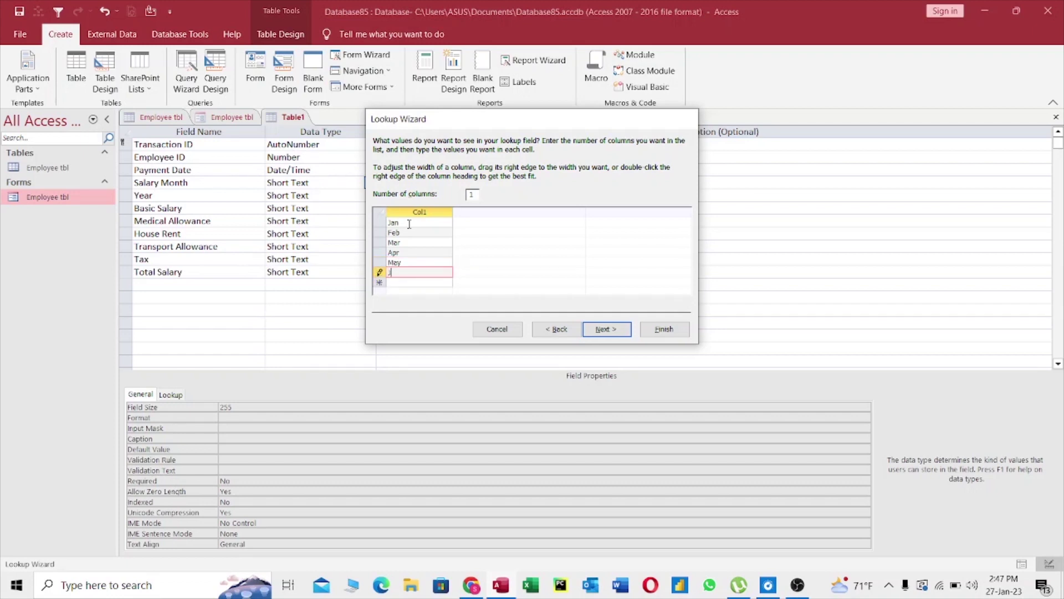
pyautogui.write('une')
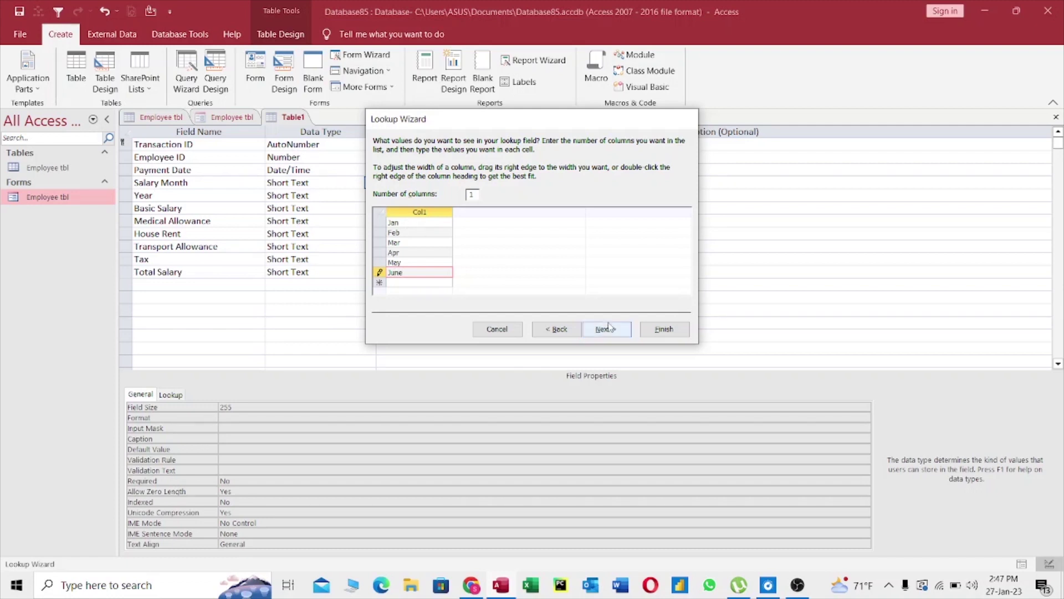
pyautogui.click(664, 334)
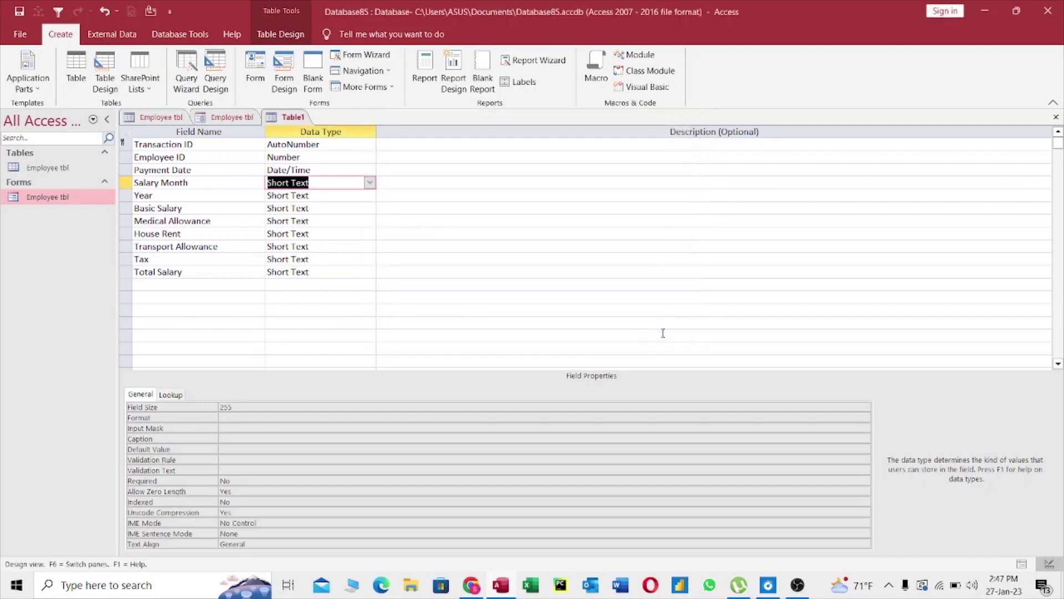
# - Start the Lookup Wizard for the Year field and choose to supply its list values manually
pyautogui.click(365, 198)
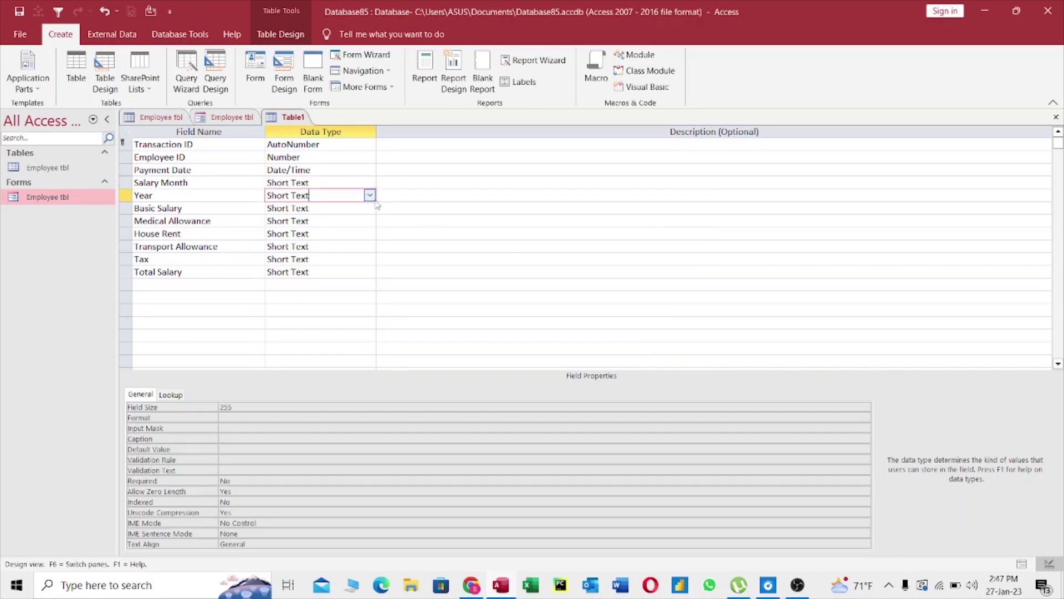
pyautogui.click(368, 196)
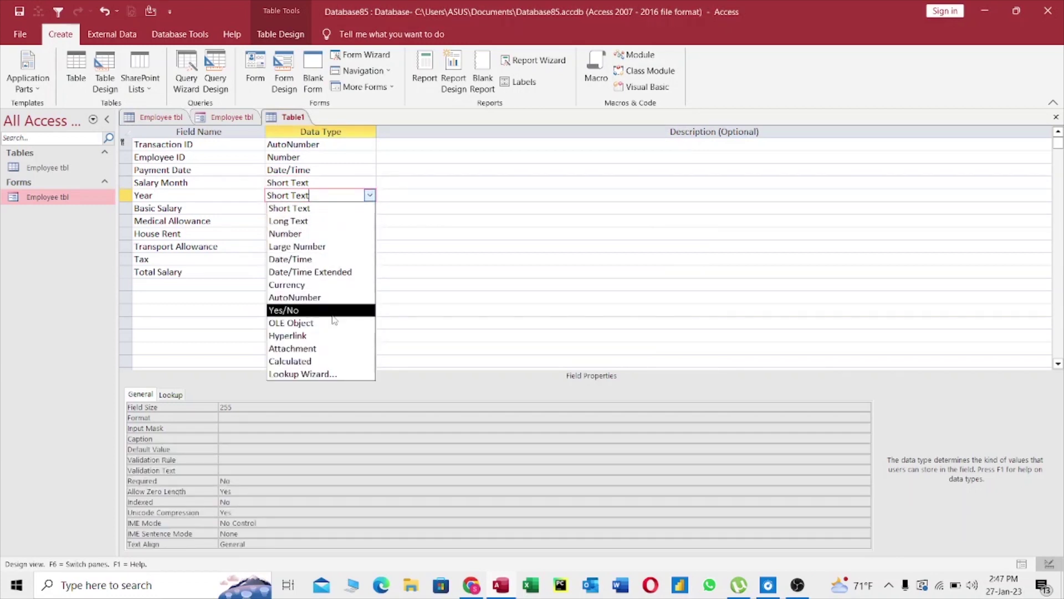
pyautogui.click(335, 373)
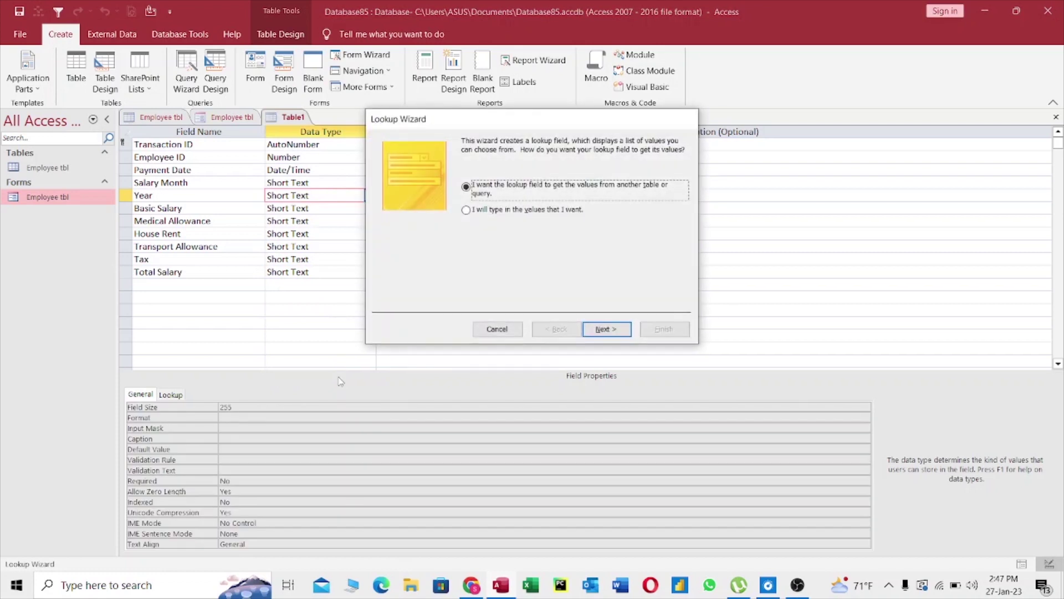
pyautogui.click(473, 214)
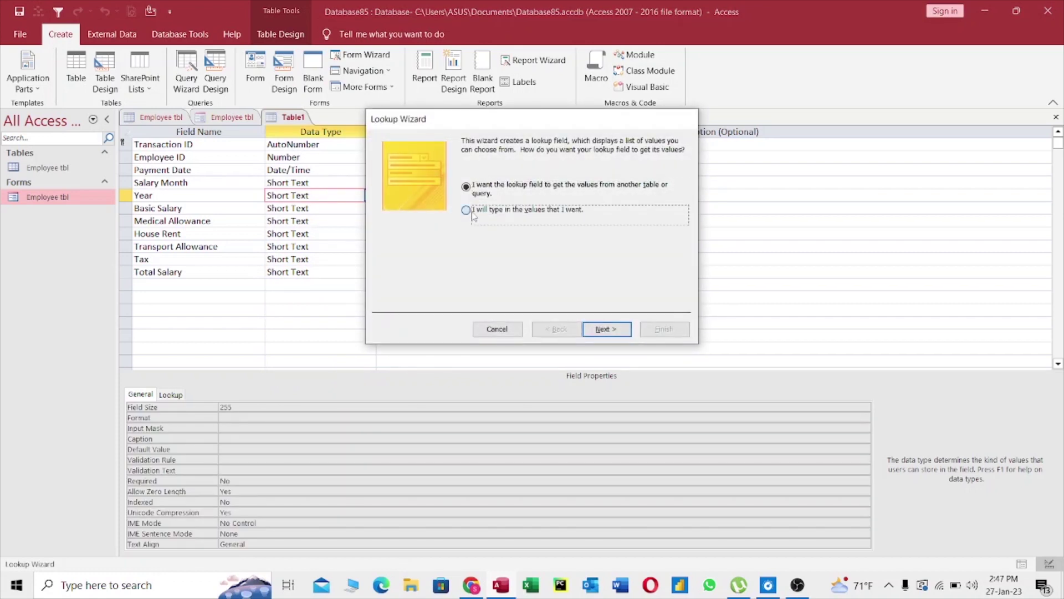
pyautogui.click(595, 327)
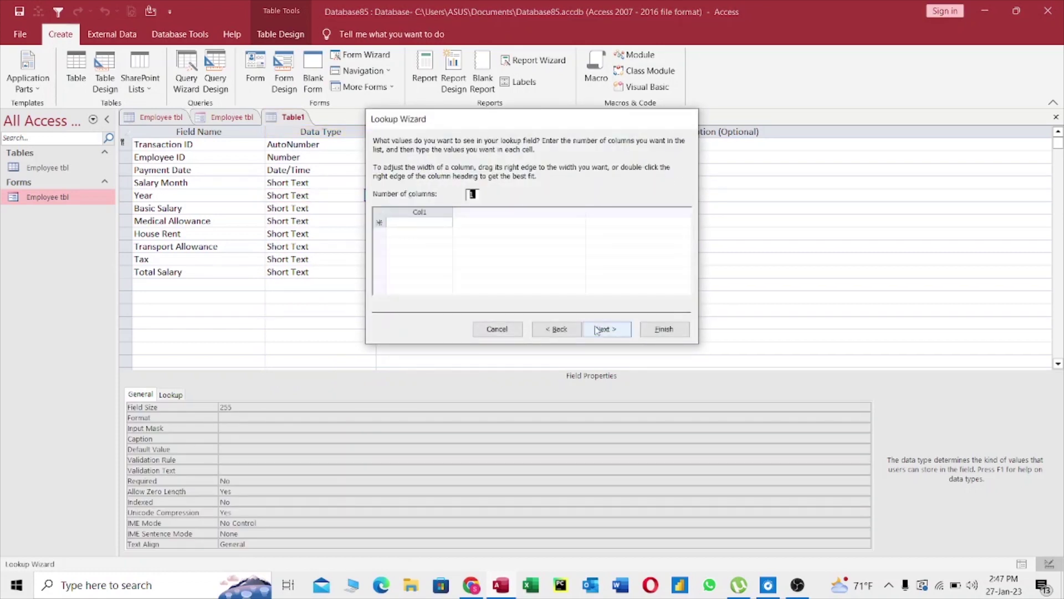
# - Enter 2023, 2024 and 2025 as the Year lookup values and finish the wizard
pyautogui.click(417, 223)
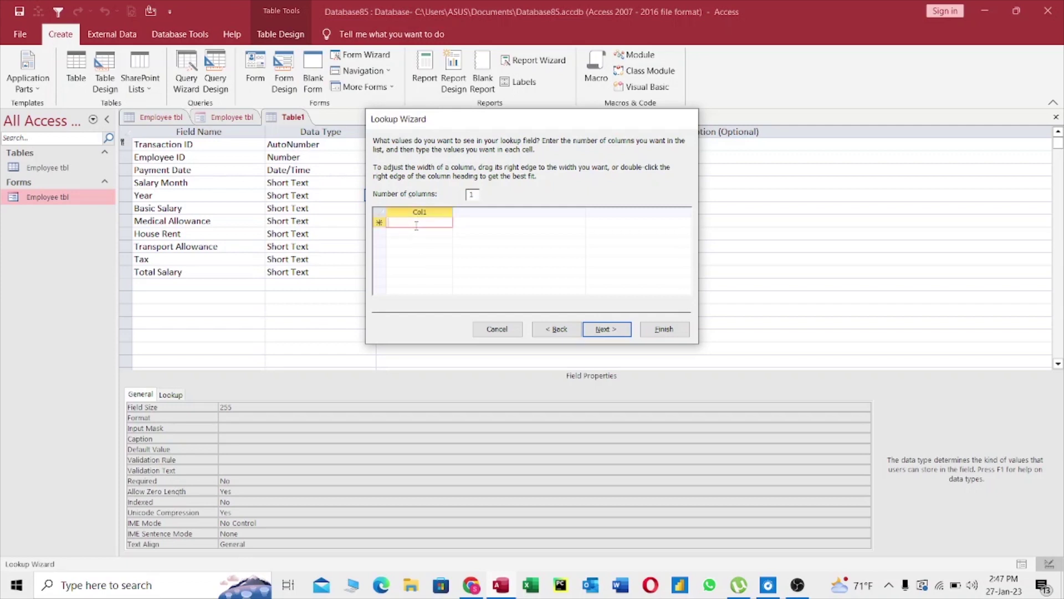
pyautogui.write('20')
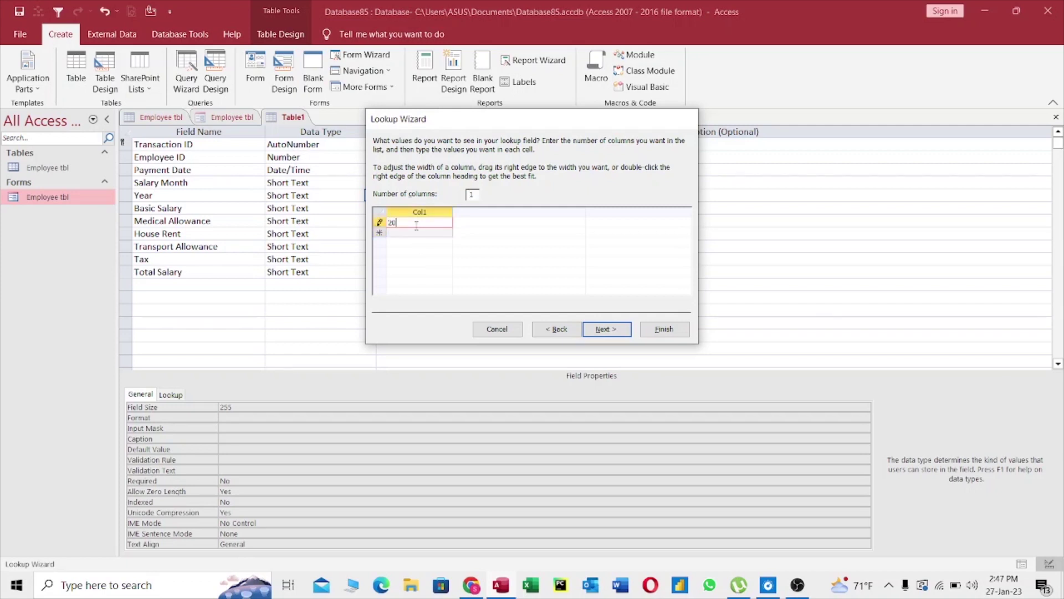
pyautogui.write('23')
pyautogui.press('Tab')
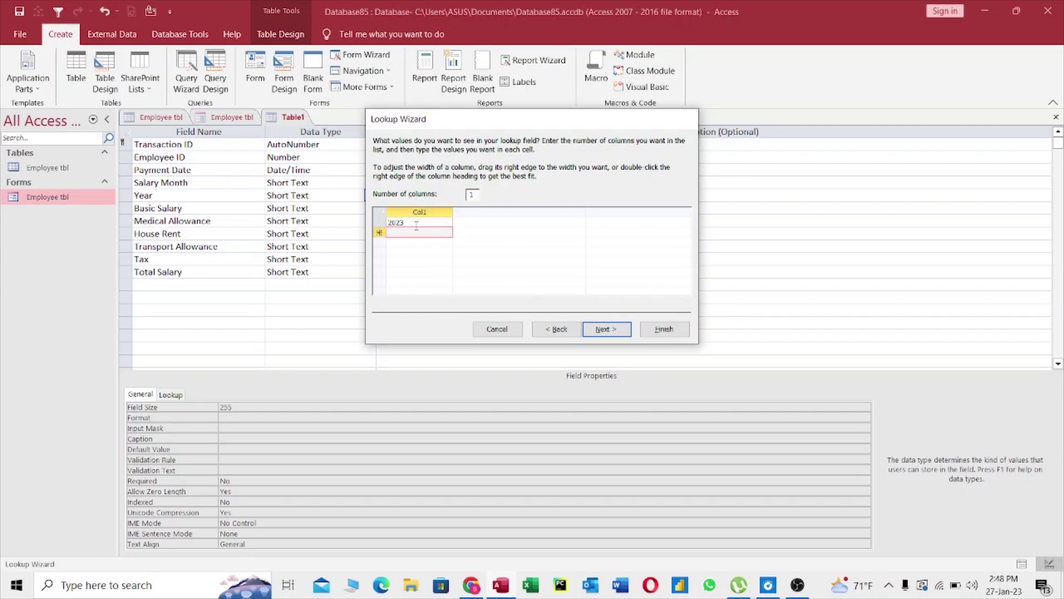
pyautogui.write('2024')
pyautogui.press('Tab')
pyautogui.write('2025')
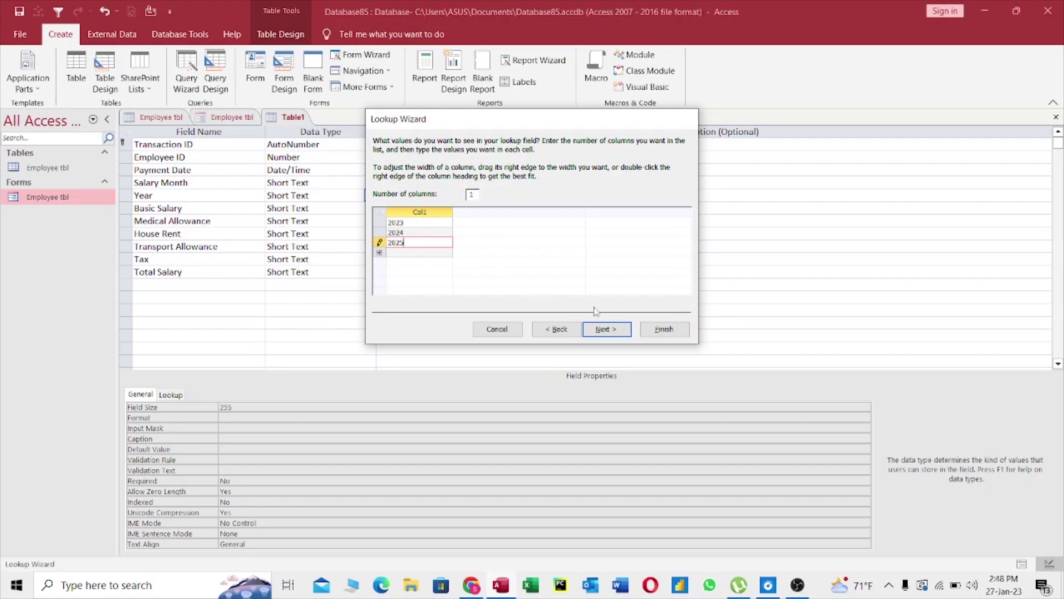
pyautogui.click(664, 329)
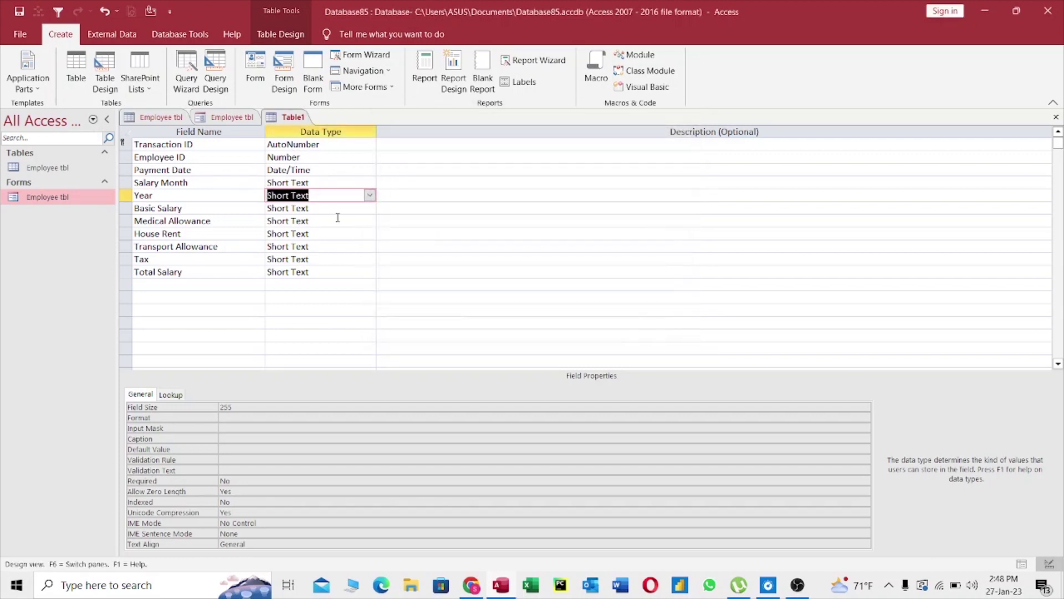
# - Set the data type of the Basic Salary and Medical Allowance fields to Currency
pyautogui.click(346, 208)
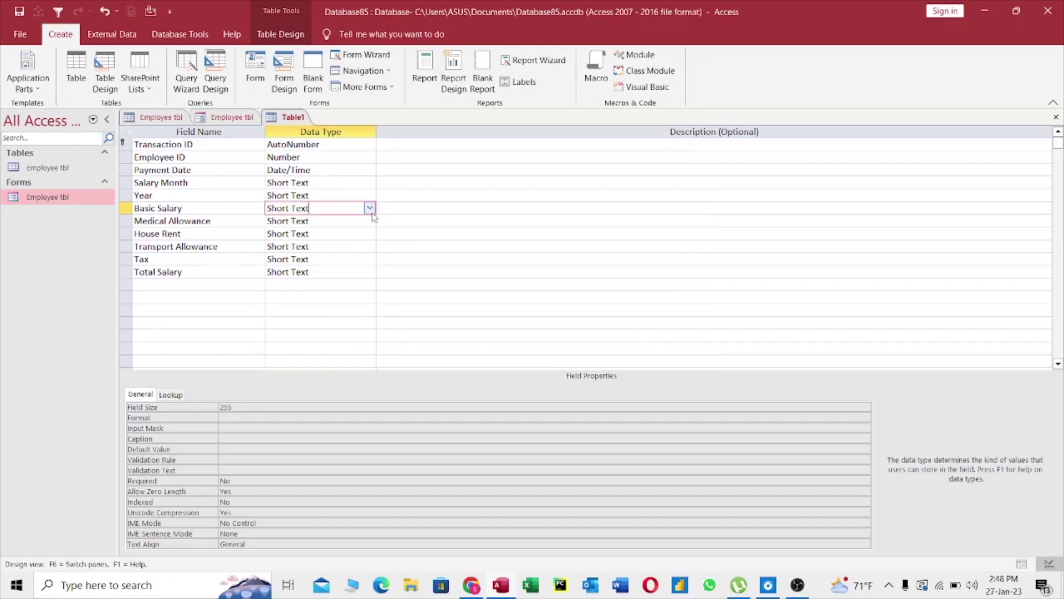
pyautogui.click(369, 208)
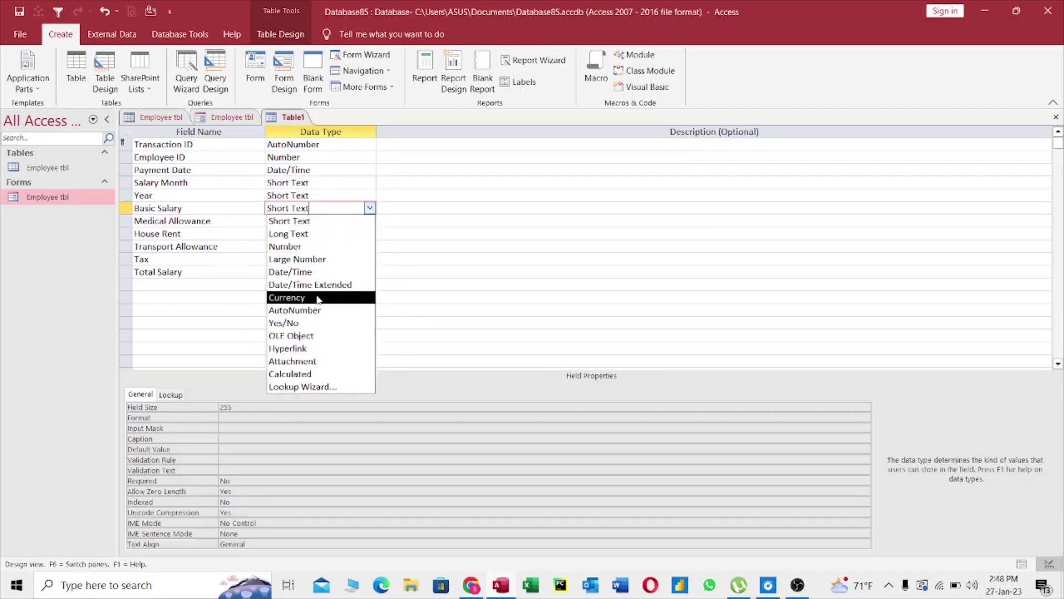
pyautogui.click(319, 299)
pyautogui.click(336, 220)
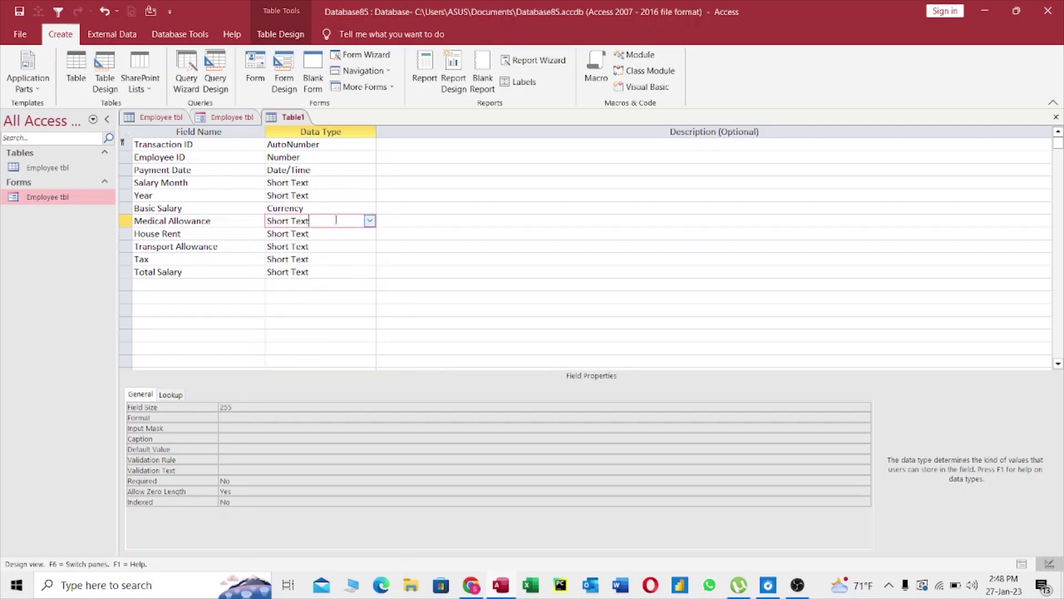
pyautogui.click(370, 221)
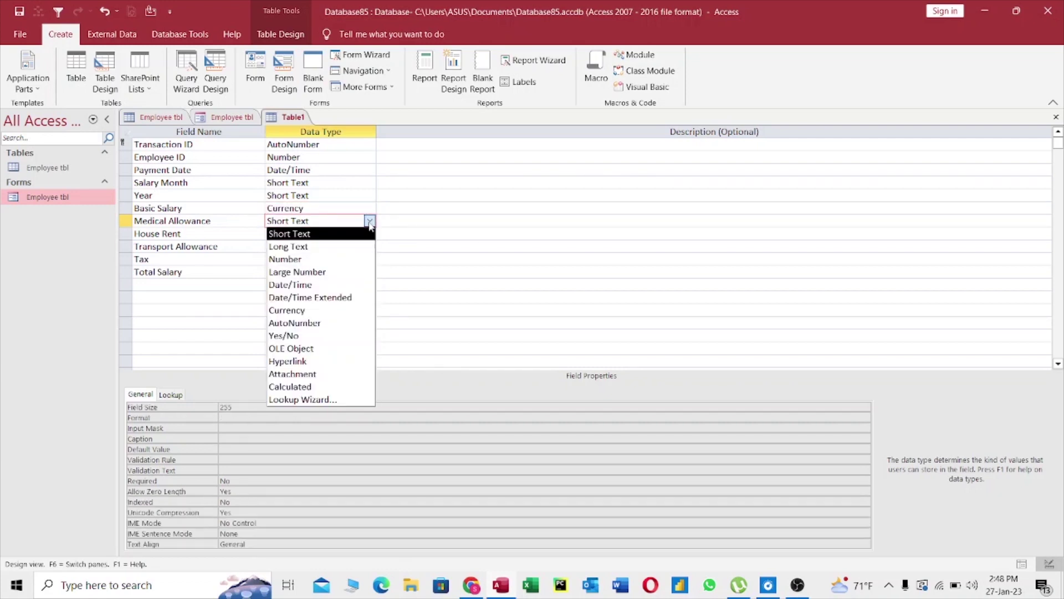
pyautogui.click(312, 311)
# - Set the data type of the House Rent and Transport Allowance fields to Currency
pyautogui.click(329, 235)
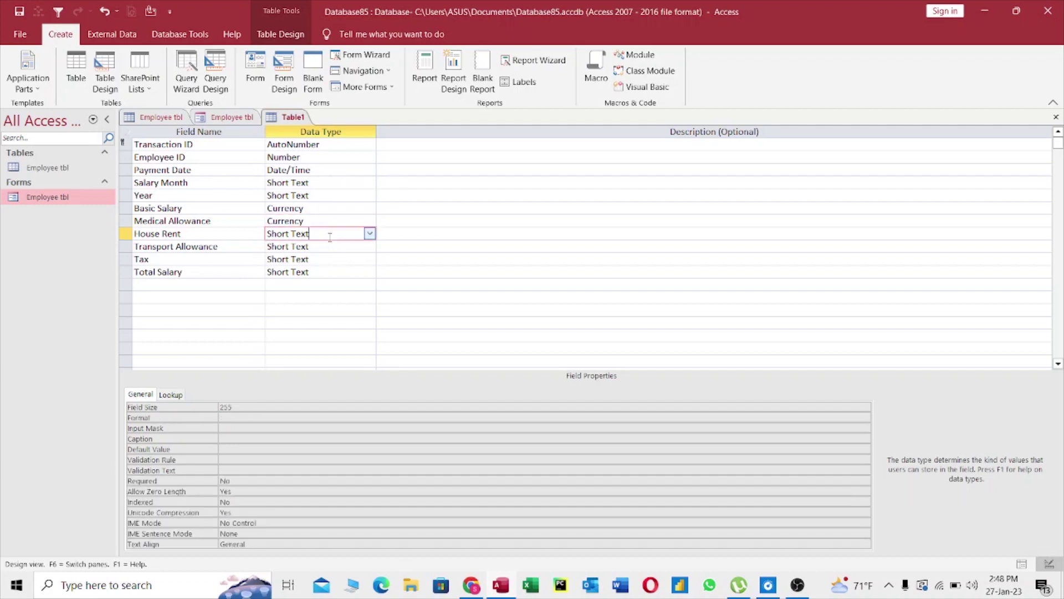
pyautogui.click(370, 234)
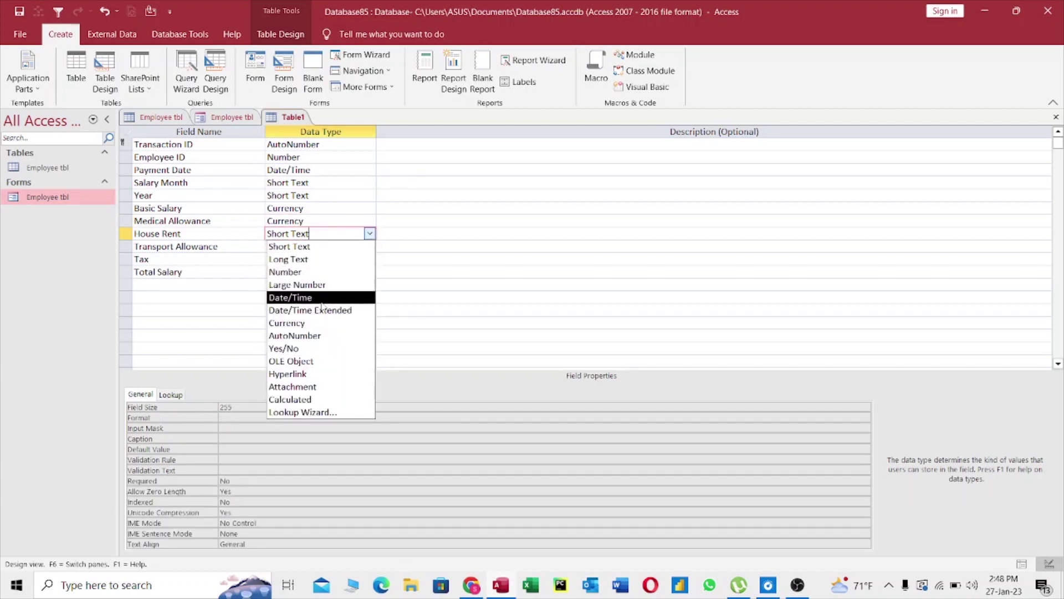
pyautogui.click(319, 323)
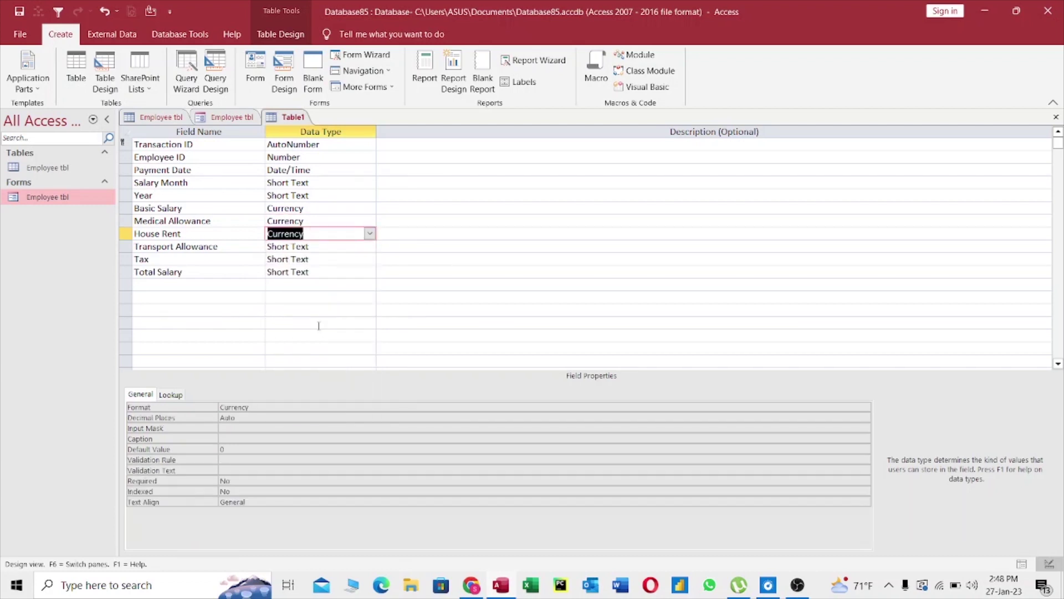
pyautogui.click(368, 250)
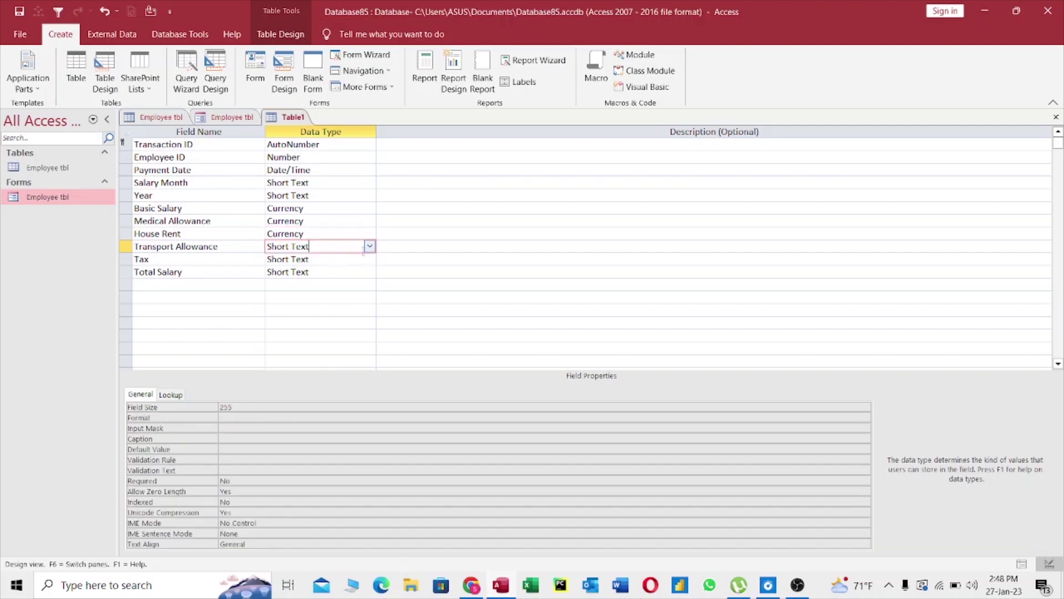
pyautogui.click(369, 246)
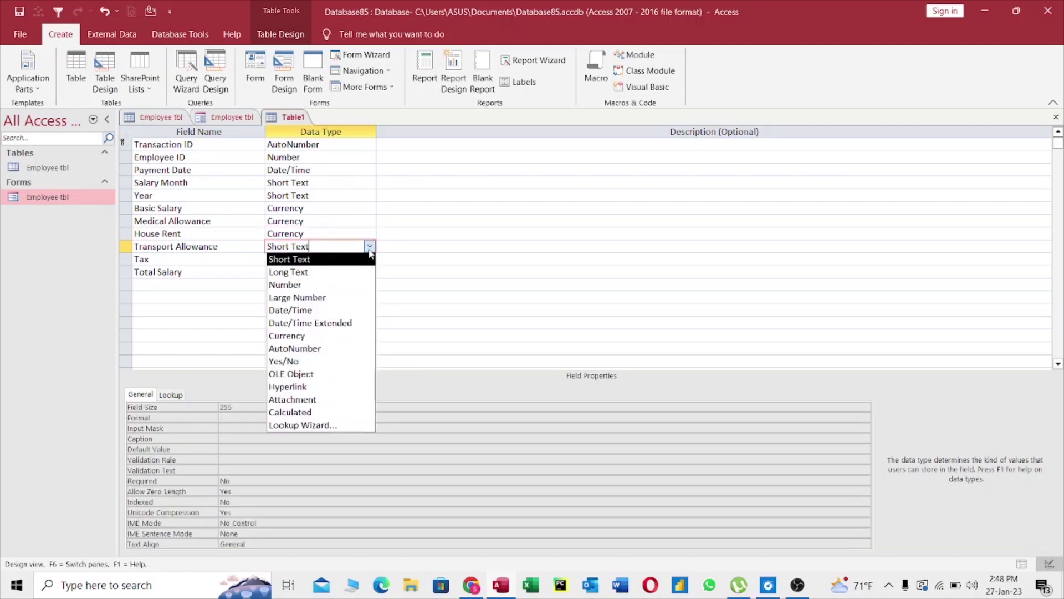
pyautogui.click(300, 334)
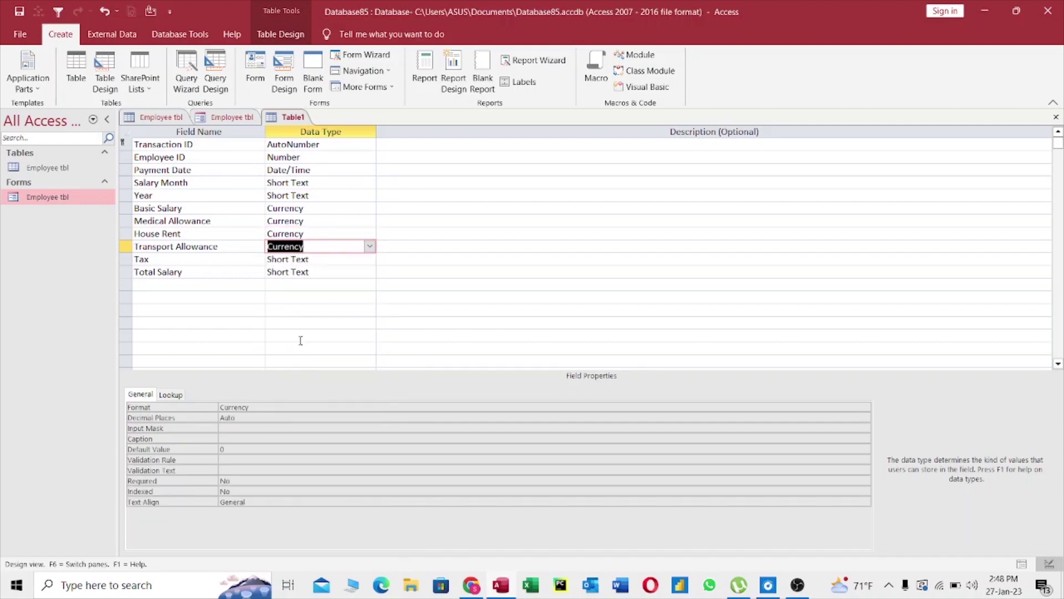
# - Make the Tax field a Calculated field with the expression [Basic Salary]*0.05
pyautogui.click(339, 258)
pyautogui.click(370, 259)
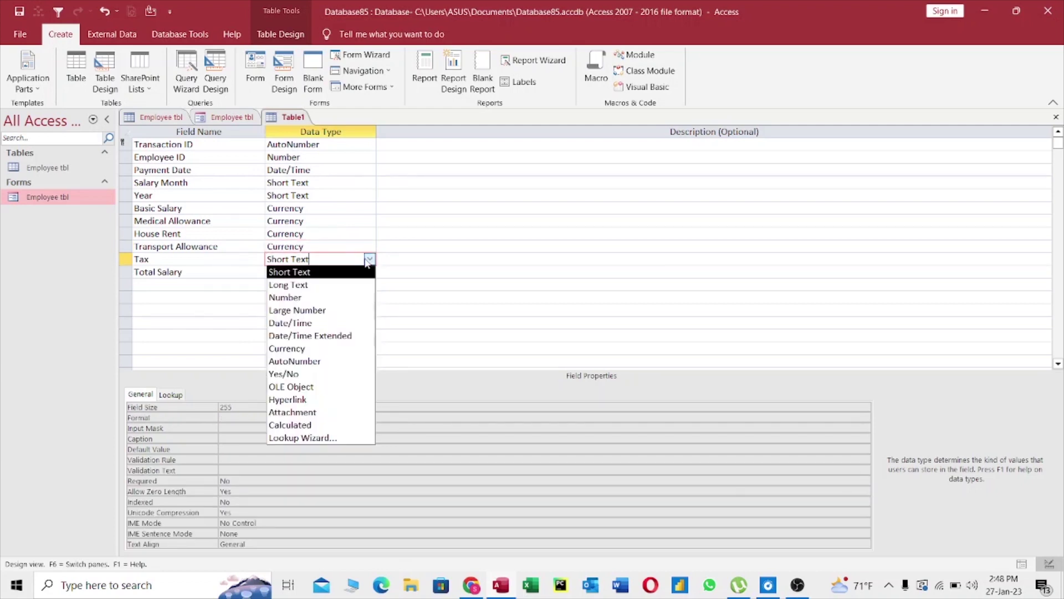
pyautogui.click(305, 430)
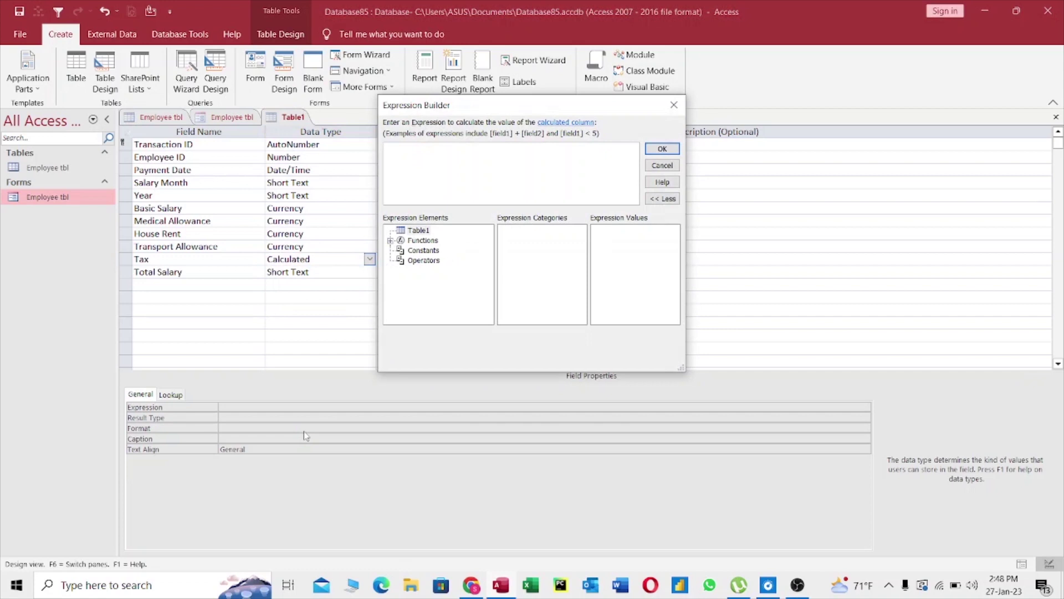
pyautogui.write('=bas')
pyautogui.press('BackSpace')
pyautogui.press('BackSpace')
pyautogui.press('BackSpace')
pyautogui.write('[Basic Salary]')
pyautogui.click(390, 148)
pyautogui.write('*0.05')
pyautogui.click(649, 149)
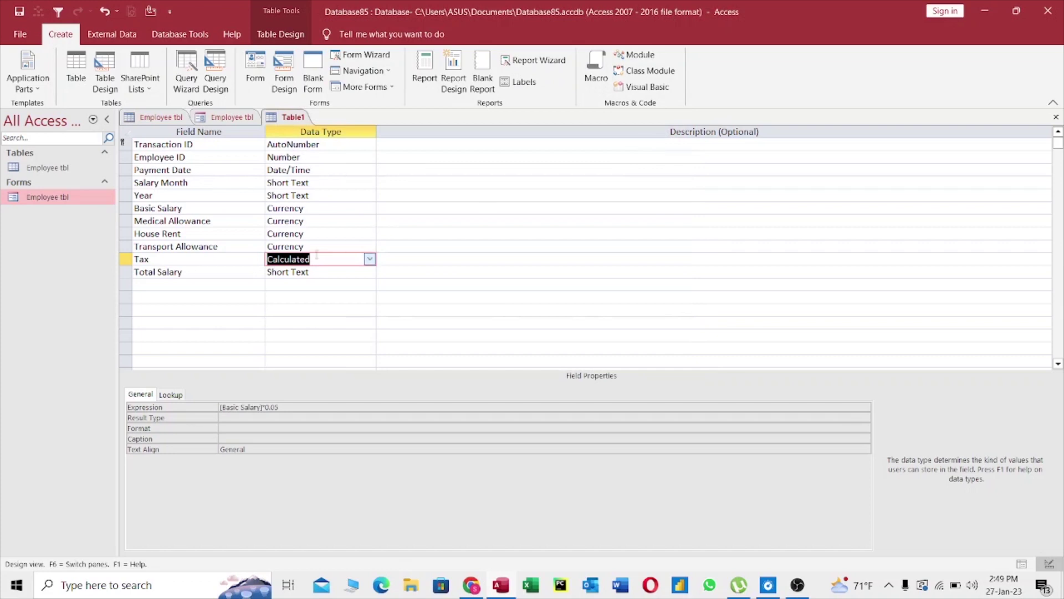
# - Make the Total Salary field a Calculated field with the expression [Basic Salary]+[Medical Allowance]+[House Rent]+[Transport Allowance]-[Tax]
pyautogui.click(329, 274)
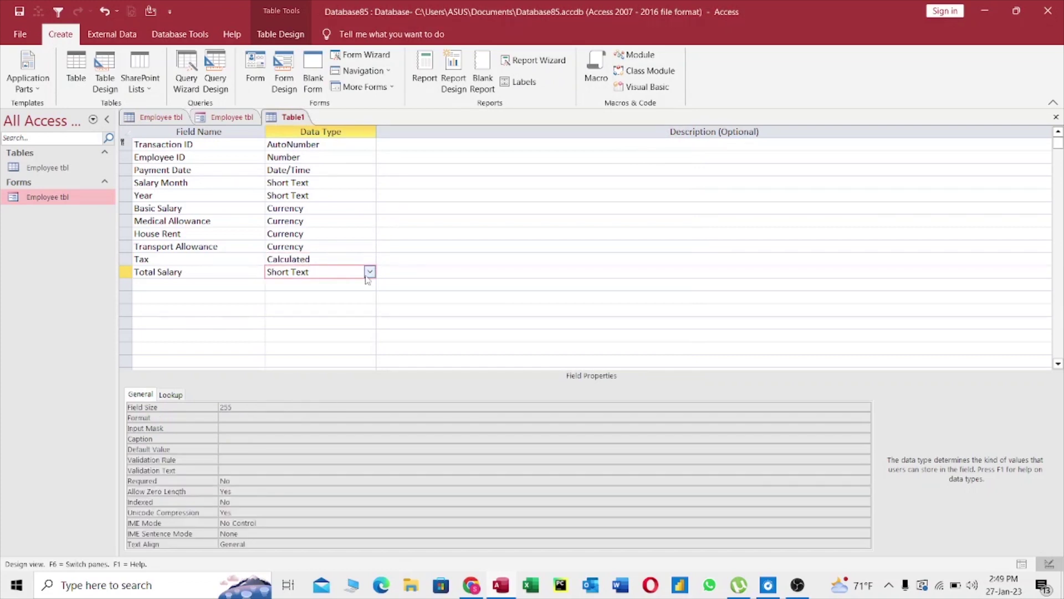
pyautogui.click(369, 271)
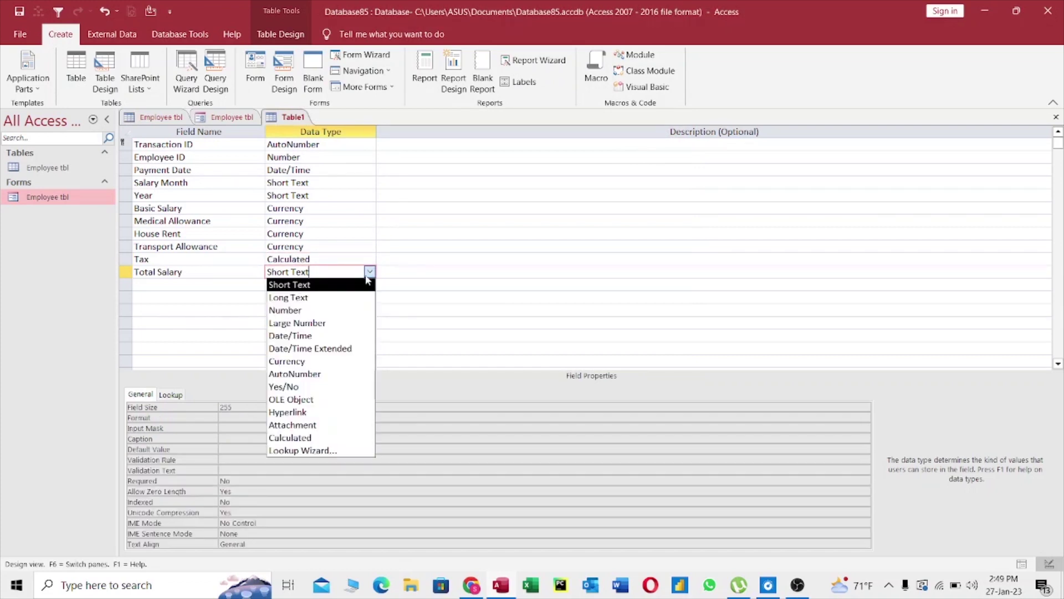
pyautogui.click(308, 439)
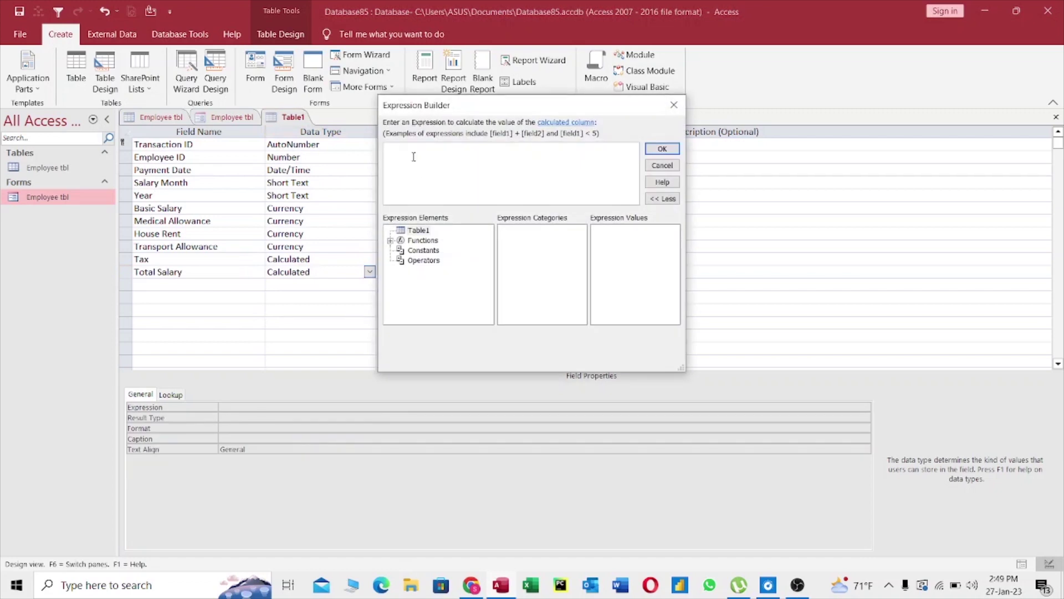
pyautogui.write('= [bas')
pyautogui.press('BackSpace')
pyautogui.press('BackSpace')
pyautogui.press('BackSpace')
pyautogui.write('Basic Salary]+[Medical Allowance]+ [H')
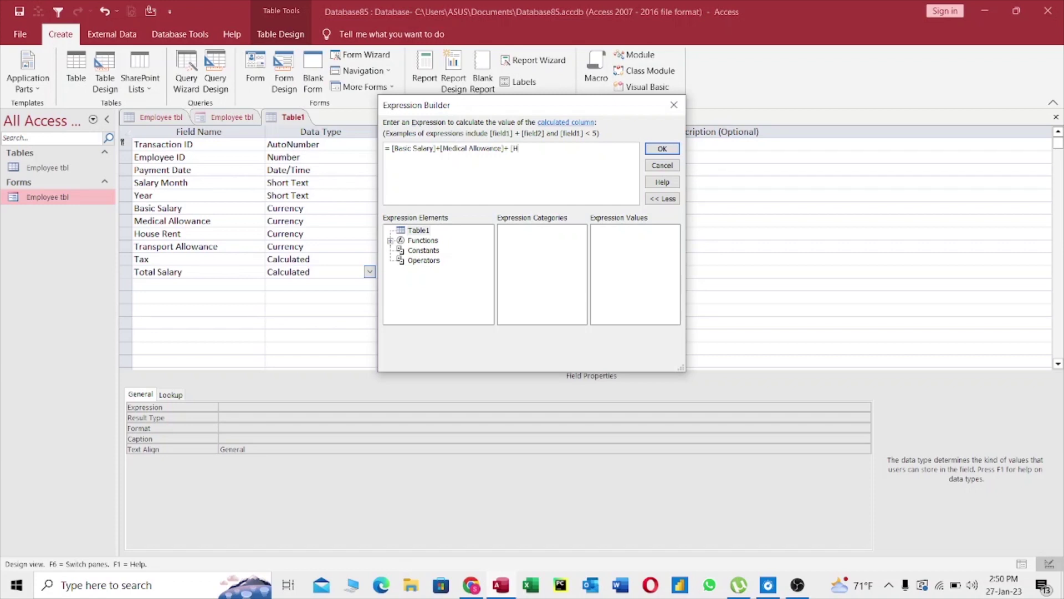
pyautogui.write('ouse Rent]+[Transport Allowance]-')
pyautogui.write('[Tax]')
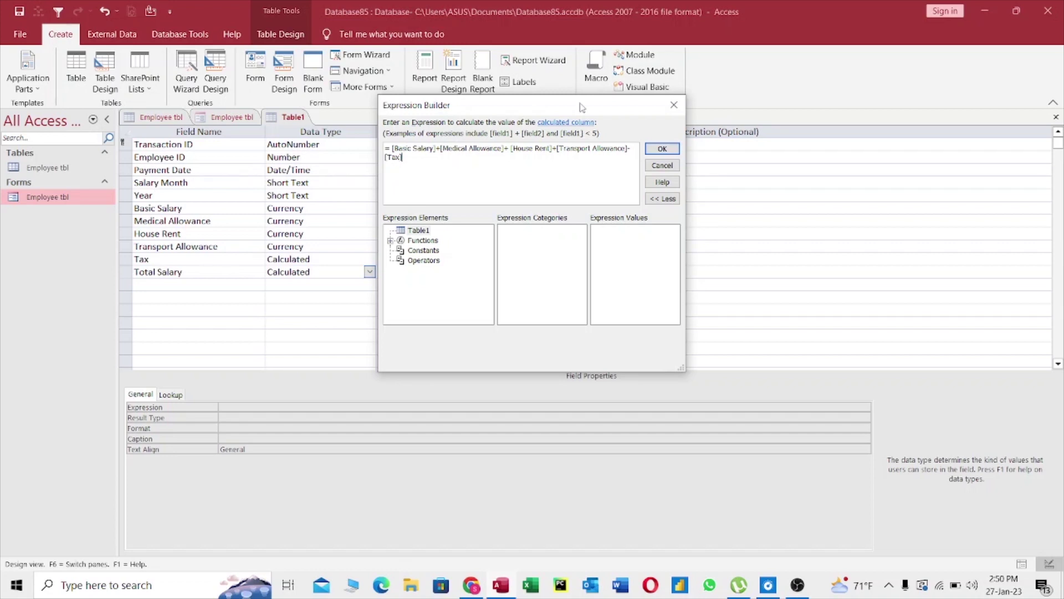
pyautogui.click(662, 148)
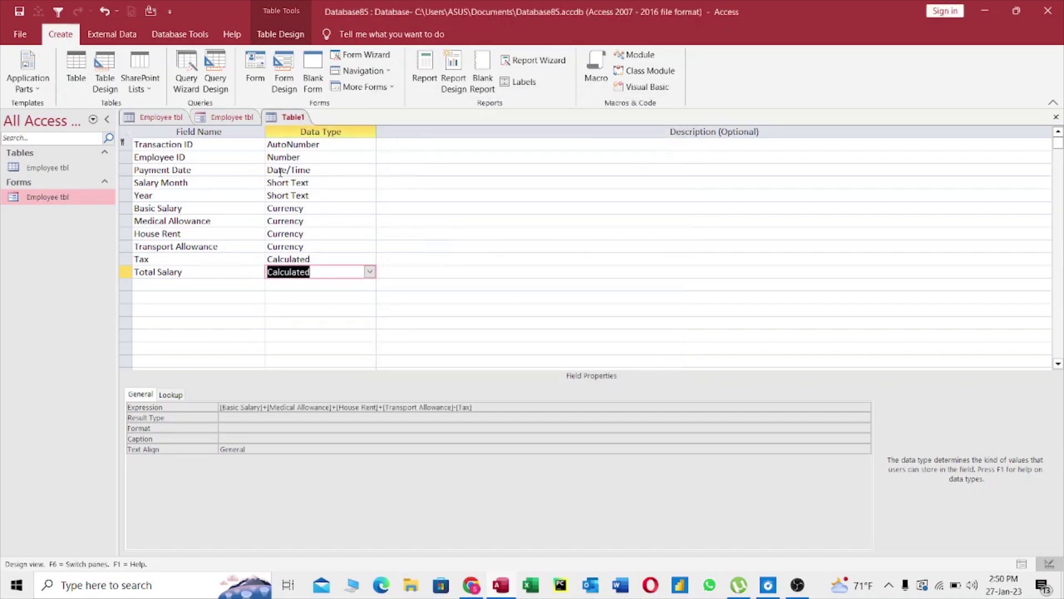
# - Save the table as Salary tbl and switch it to Datasheet View
pyautogui.rightClick(288, 117)
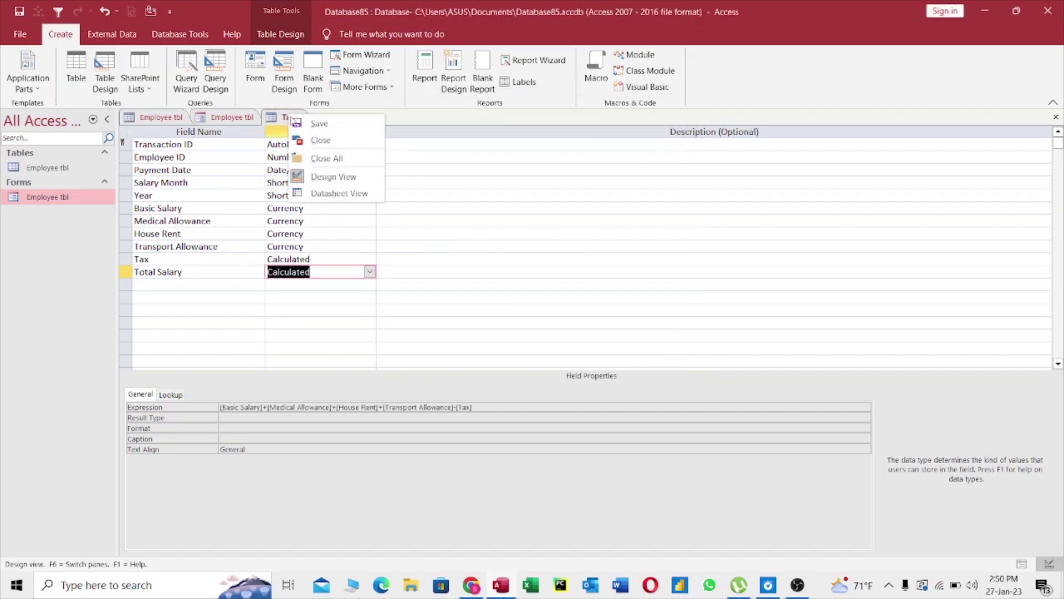
pyautogui.click(308, 127)
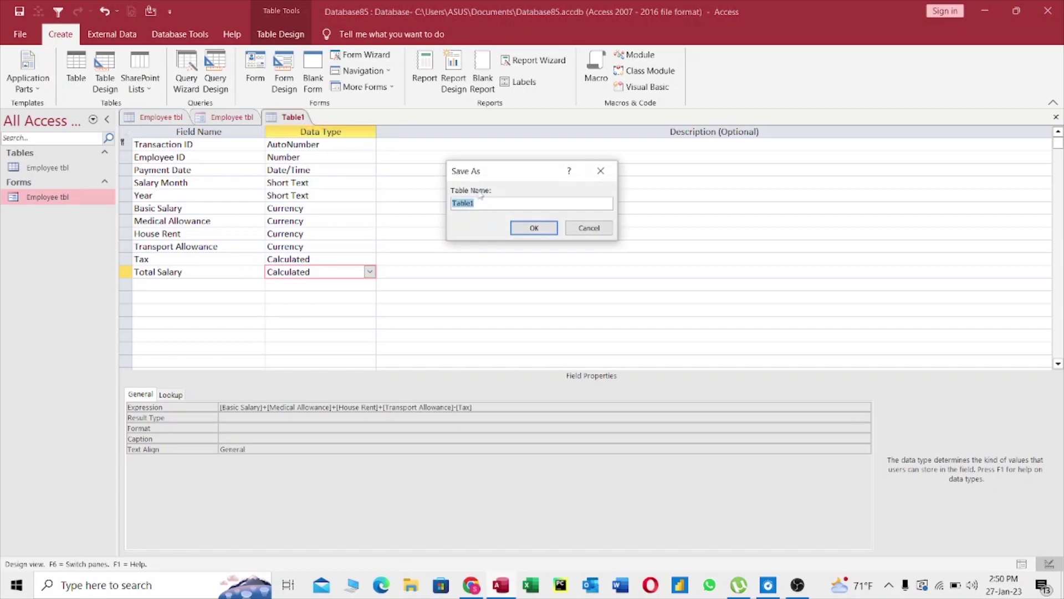
pyautogui.write('Salary tb')
pyautogui.click(535, 228)
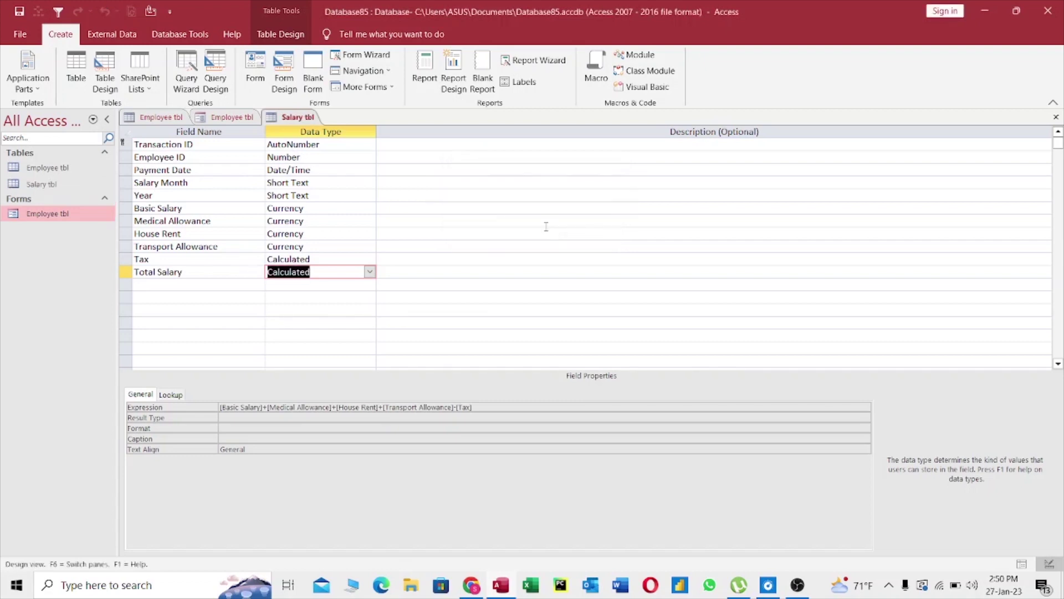
pyautogui.rightClick(303, 118)
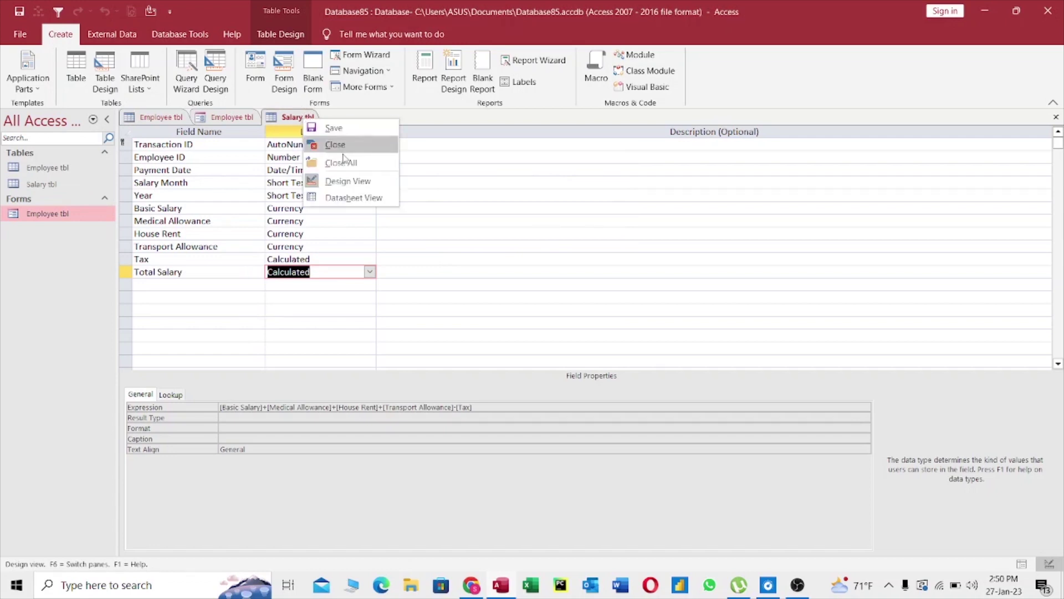
pyautogui.click(354, 196)
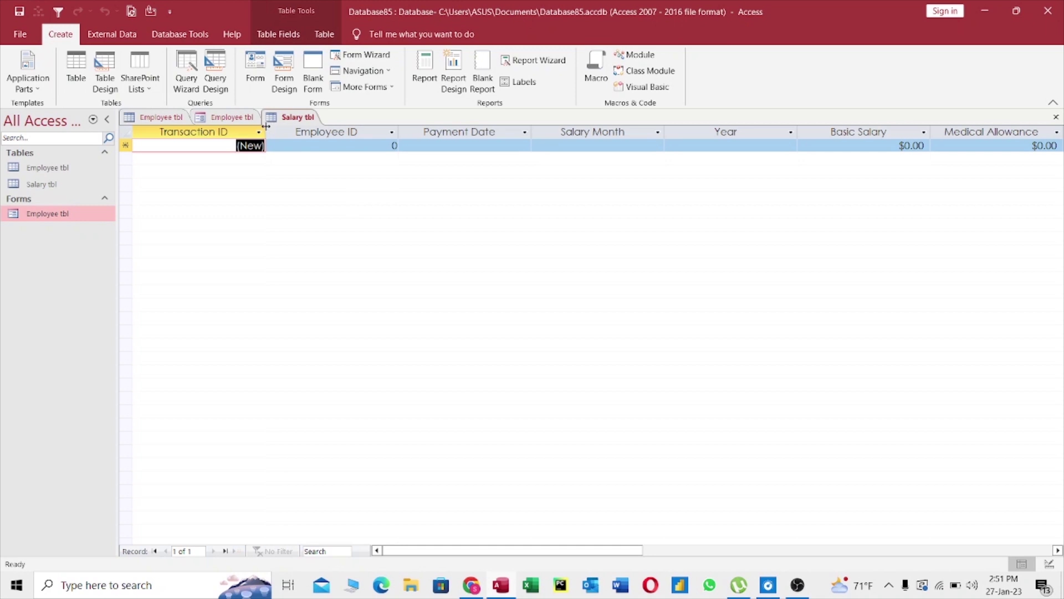
# - Narrow each datasheet column of Salary tbl from Transaction ID through Tax
pyautogui.moveTo(266, 127); pyautogui.dragTo(218, 128)
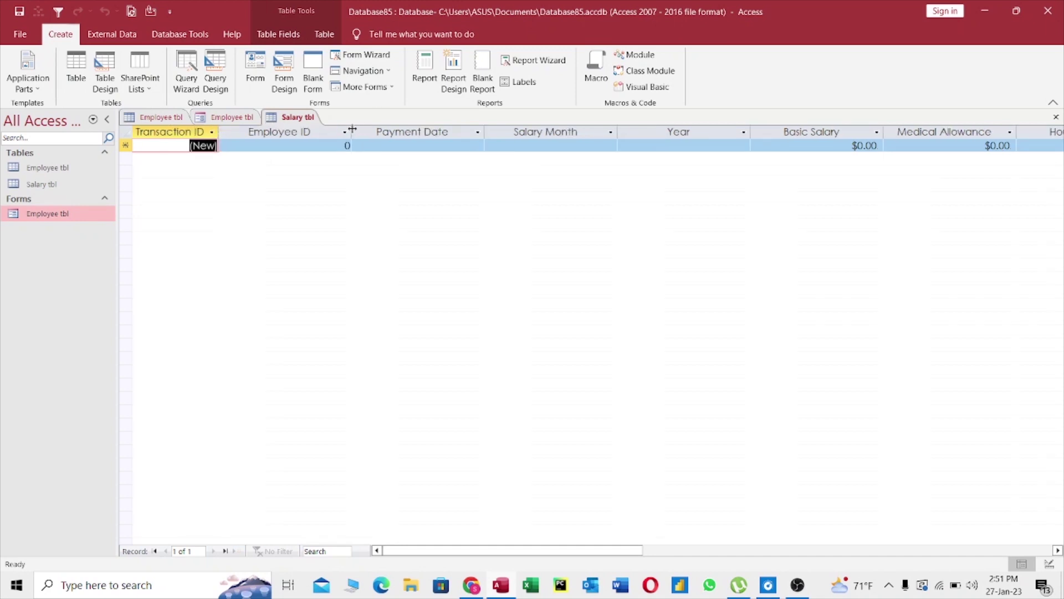
pyautogui.moveTo(352, 130); pyautogui.dragTo(320, 131)
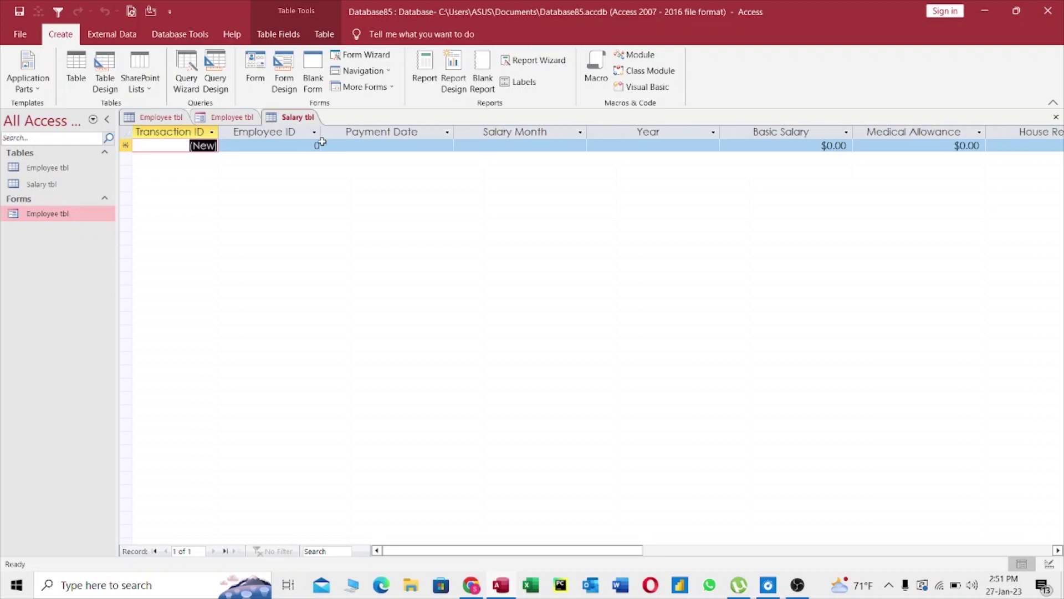
pyautogui.moveTo(452, 127); pyautogui.dragTo(417, 139)
pyautogui.moveTo(548, 131); pyautogui.dragTo(504, 132)
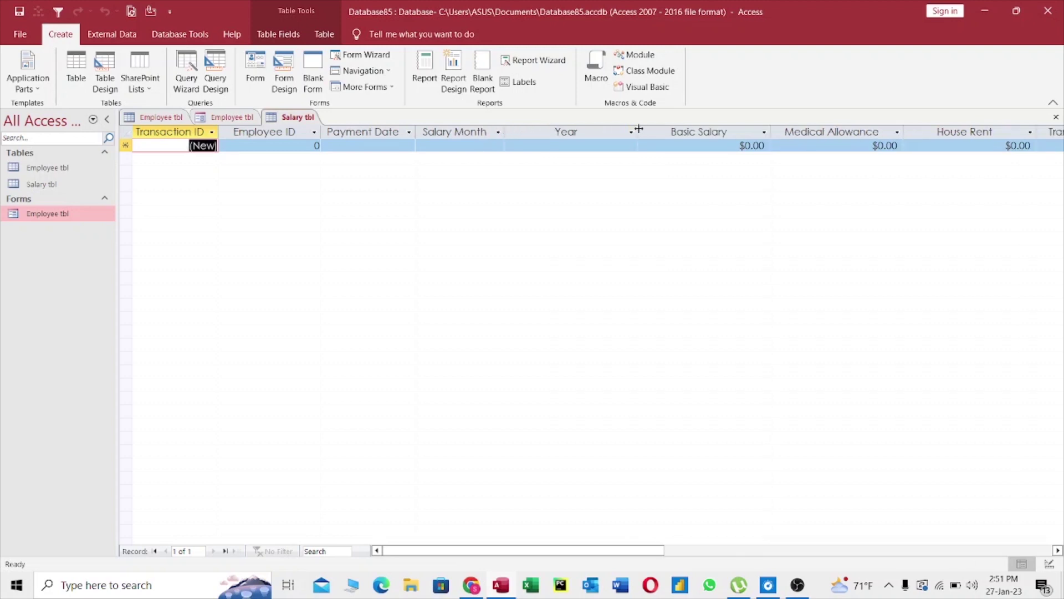
pyautogui.moveTo(638, 132); pyautogui.dragTo(575, 137)
pyautogui.moveTo(710, 131); pyautogui.dragTo(647, 135)
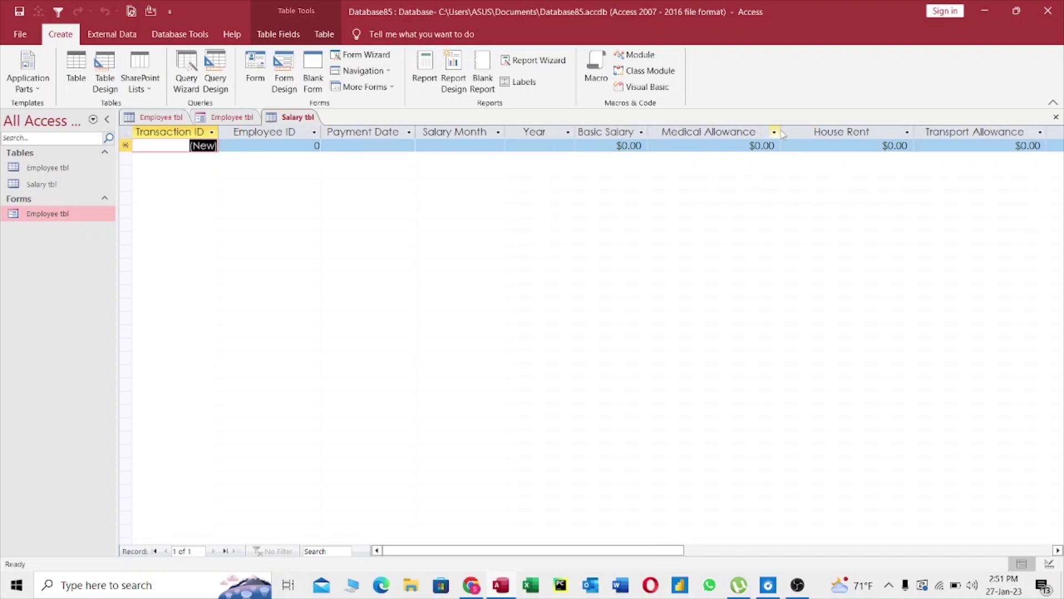
pyautogui.moveTo(781, 132); pyautogui.dragTo(736, 130)
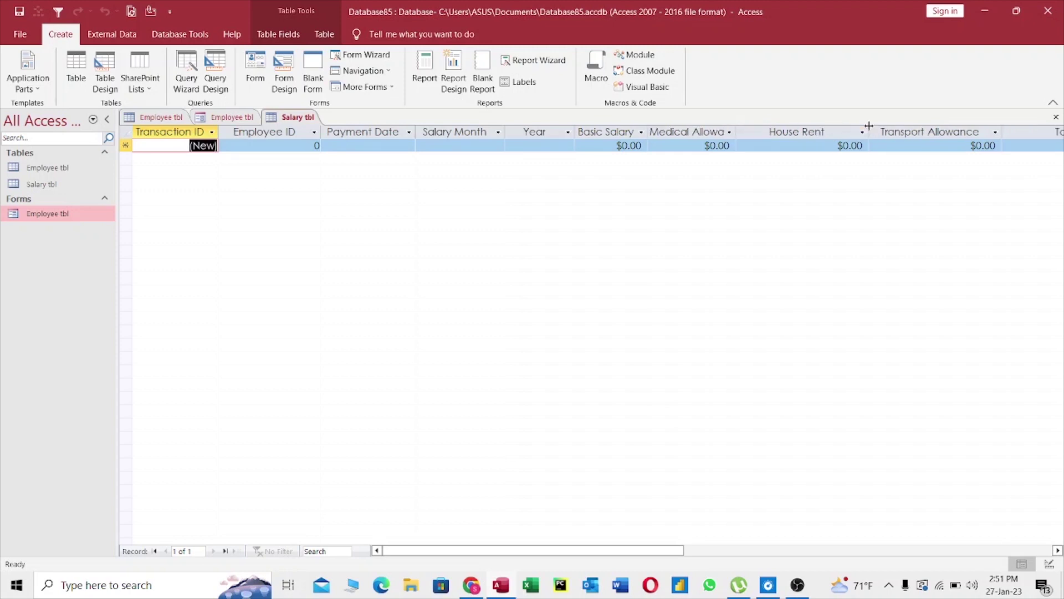
pyautogui.moveTo(869, 127); pyautogui.dragTo(811, 141)
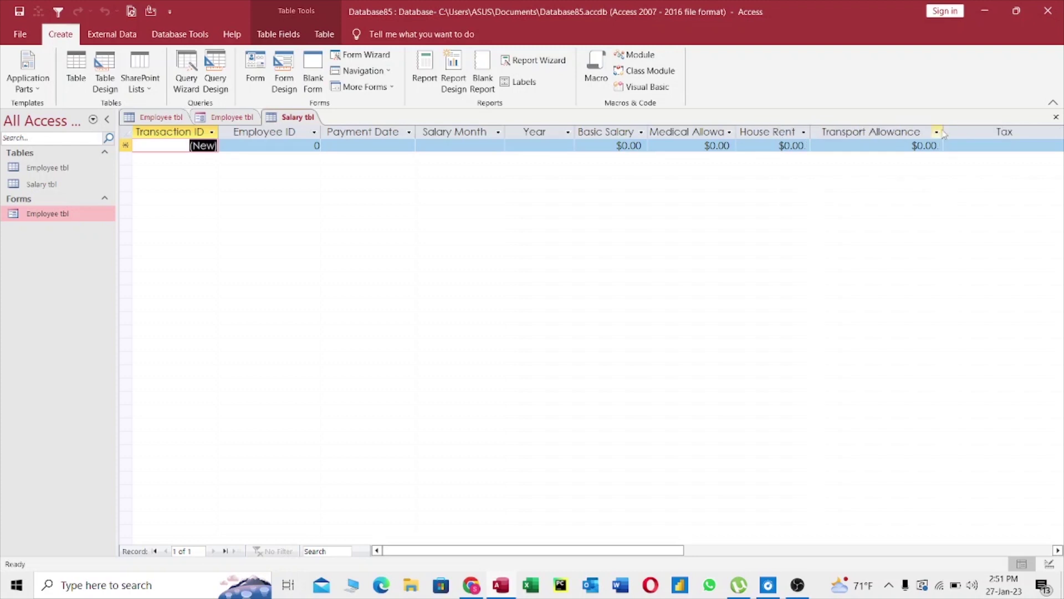
pyautogui.moveTo(943, 129); pyautogui.dragTo(910, 134)
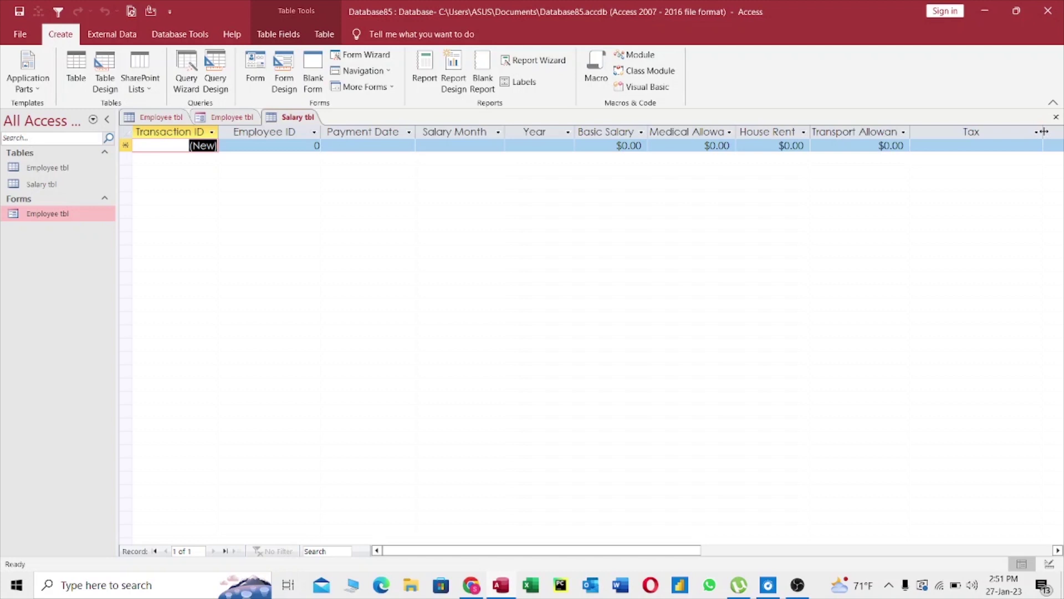
pyautogui.moveTo(1044, 131); pyautogui.dragTo(970, 149)
# - Narrow the Transaction ID, Employee ID and Payment Date columns further, and narrow the Total Salary column
pyautogui.moveTo(218, 131); pyautogui.dragTo(195, 131)
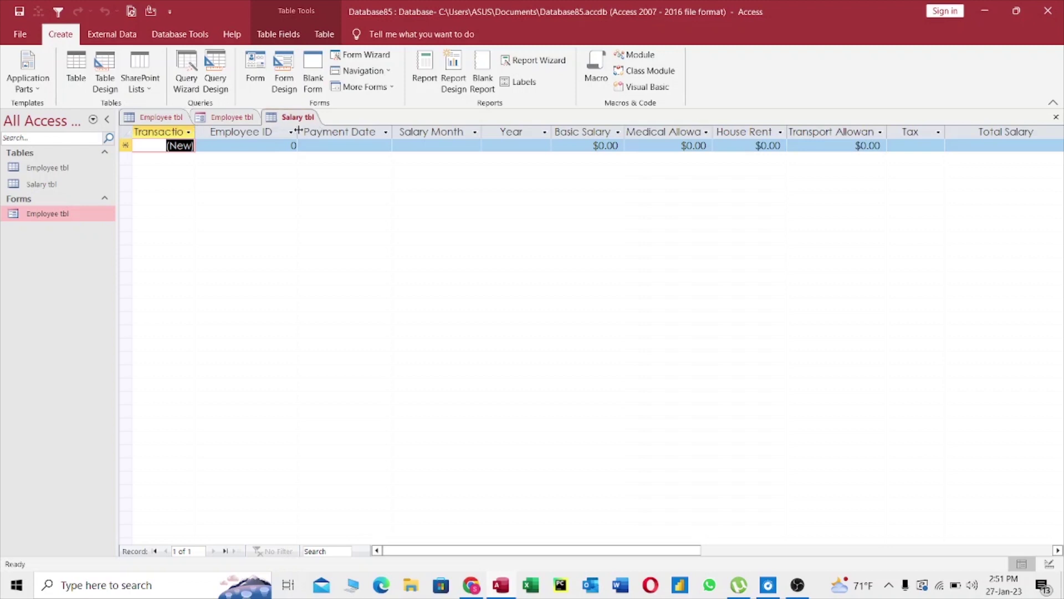
pyautogui.moveTo(297, 131); pyautogui.dragTo(283, 131)
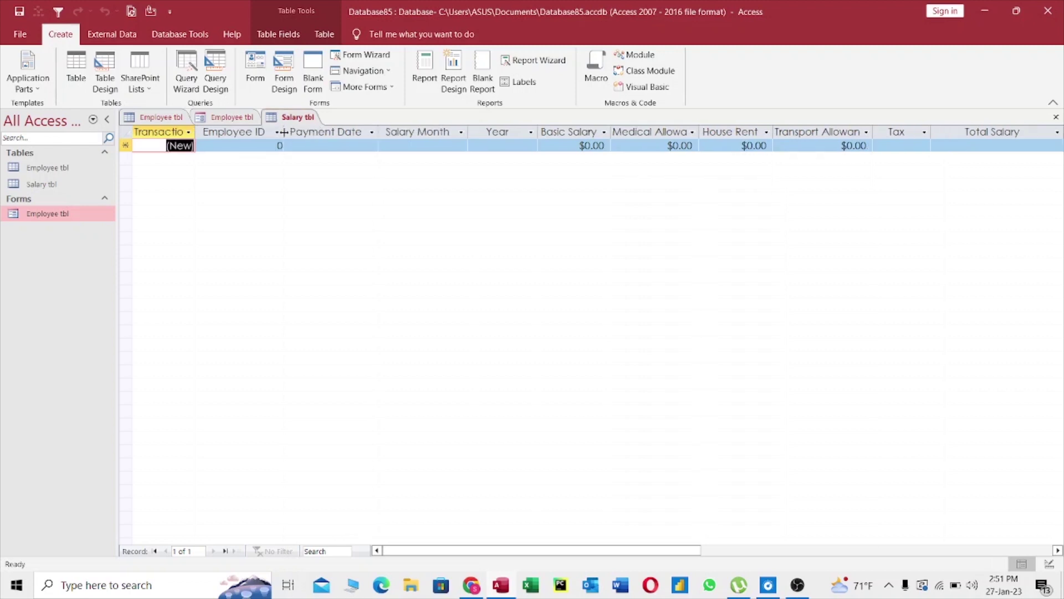
pyautogui.moveTo(378, 131); pyautogui.dragTo(359, 132)
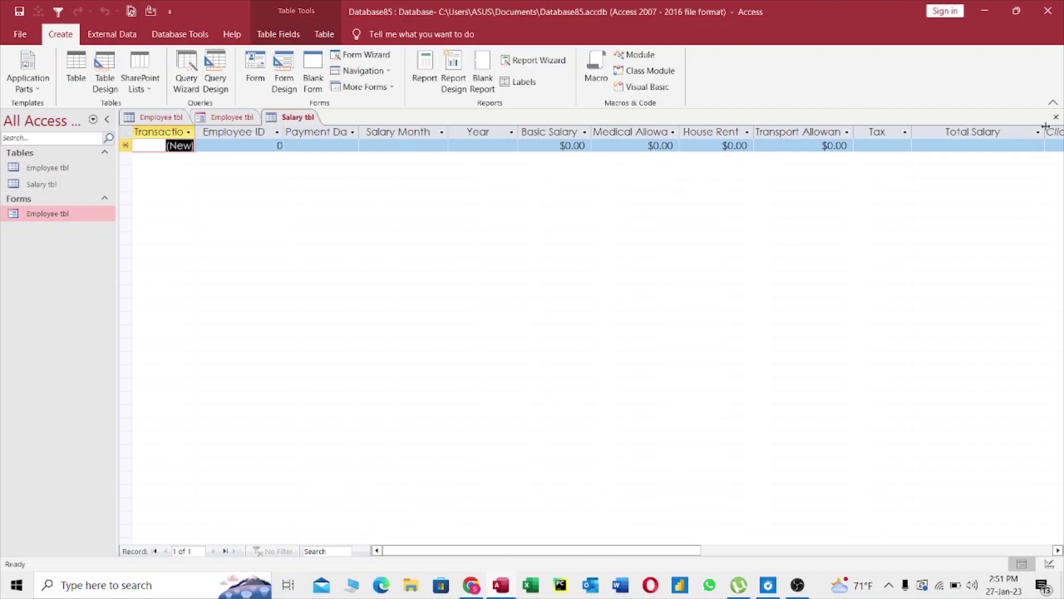
pyautogui.moveTo(1036, 131); pyautogui.dragTo(1012, 131)
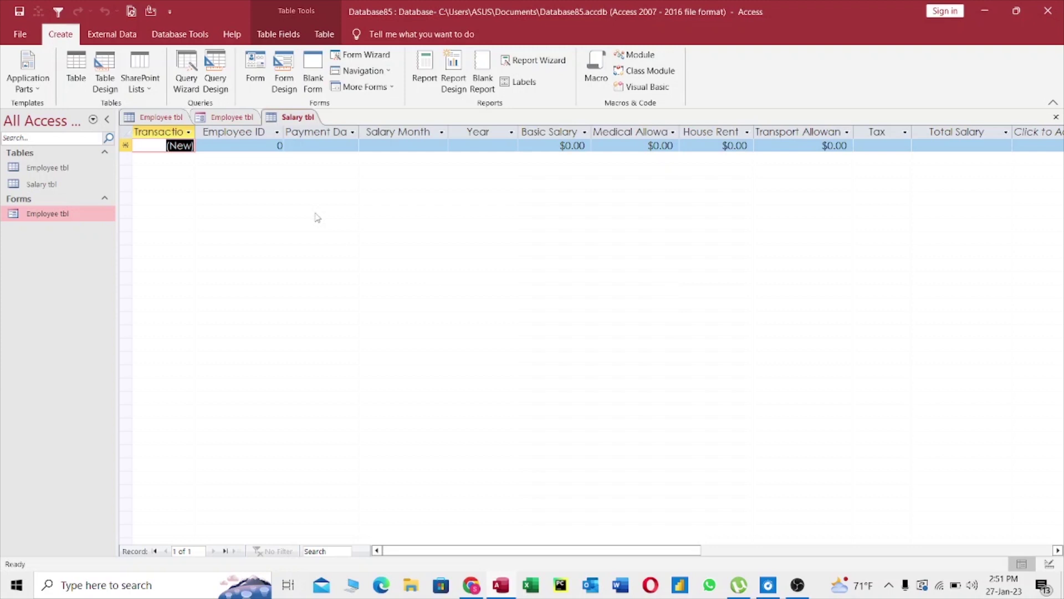
# - Close all open tables and forms in the database at once
pyautogui.rightClick(301, 119)
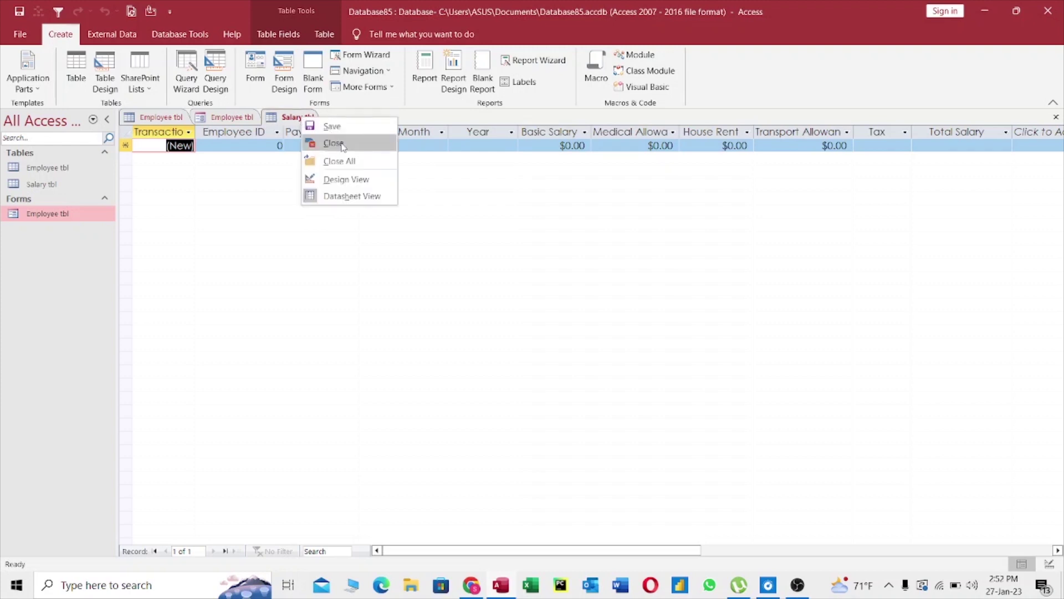
pyautogui.click(304, 120)
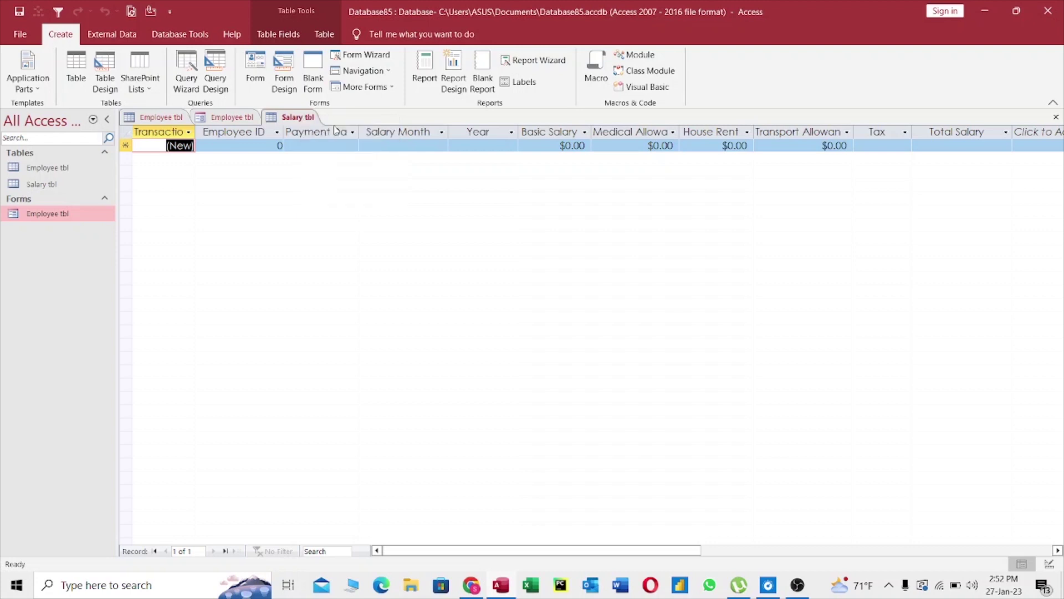
pyautogui.rightClick(305, 120)
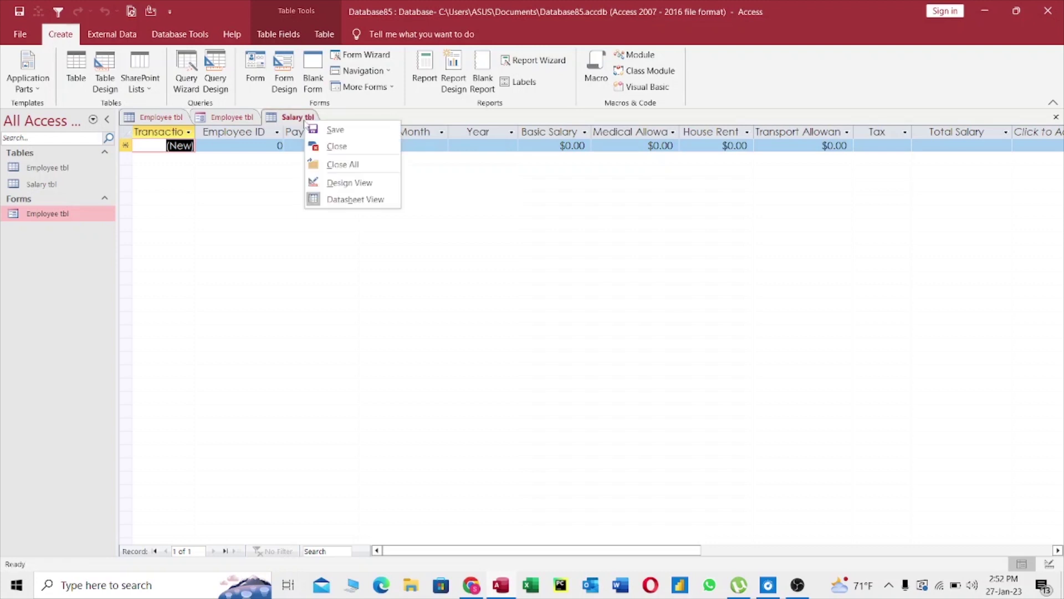
pyautogui.click(339, 165)
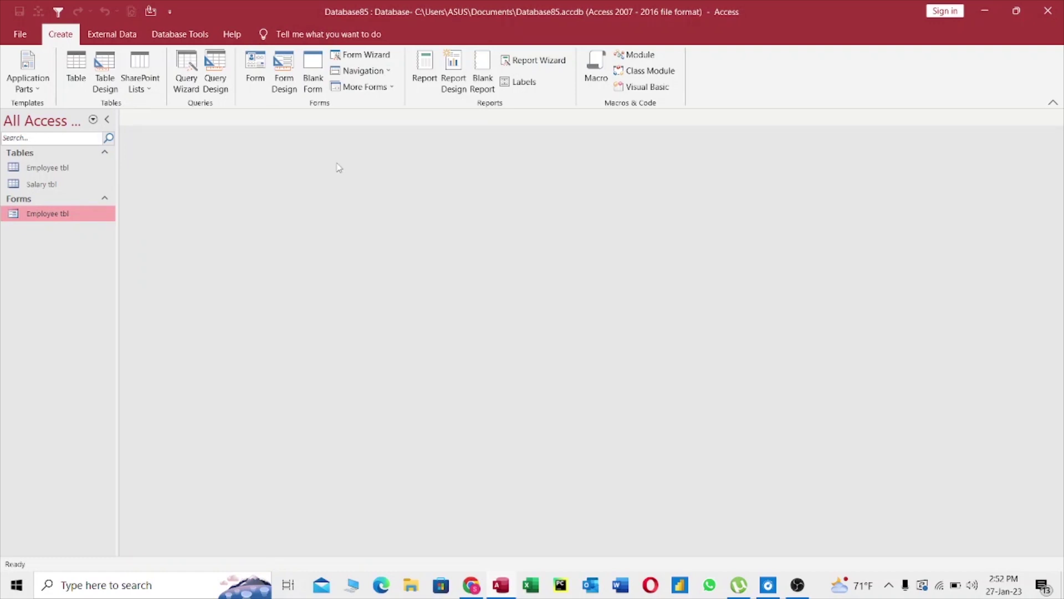
# - Open the Relationships window and add Employee tbl and Salary tbl to its layout
pyautogui.click(183, 36)
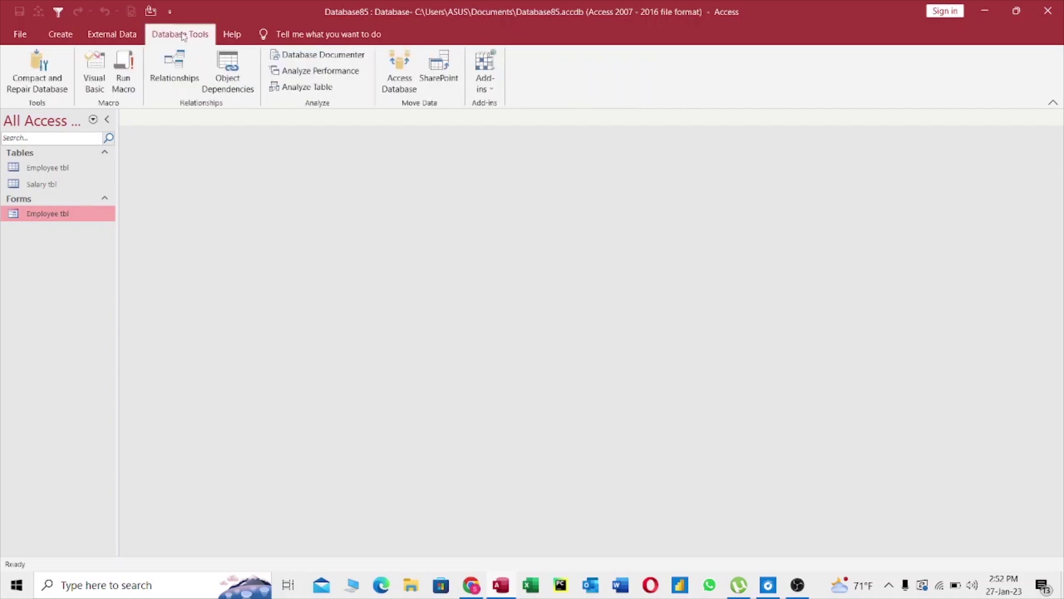
pyautogui.click(180, 63)
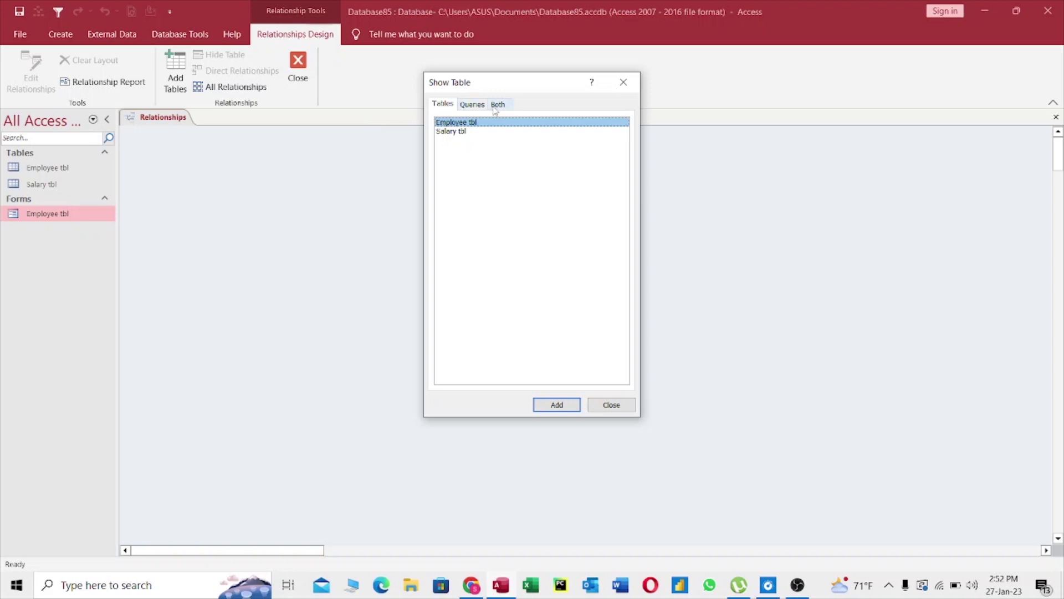
pyautogui.doubleClick(489, 124)
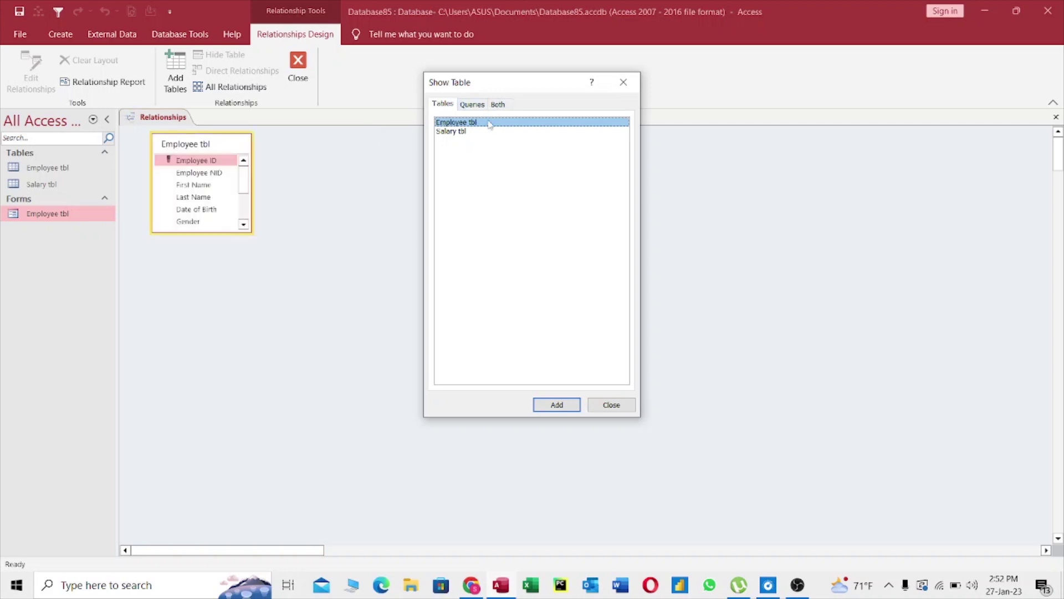
pyautogui.doubleClick(462, 132)
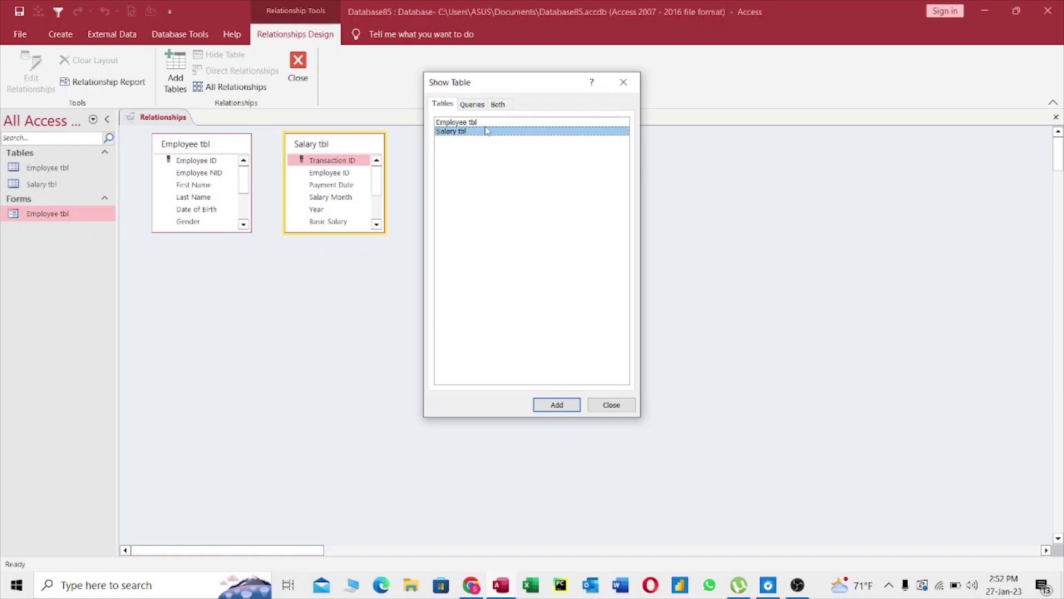
pyautogui.click(624, 82)
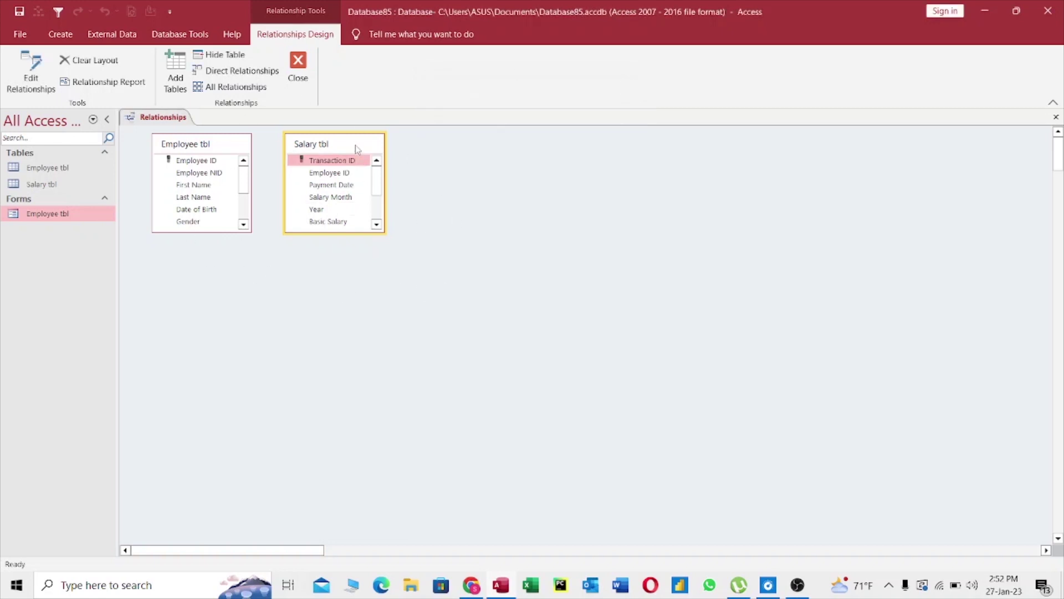
# - Relate Salary tbl to Employee tbl through Employee ID, enforcing referential integrity with cascade update of related fields and cascade delete of related records
pyautogui.moveTo(353, 146); pyautogui.dragTo(393, 177)
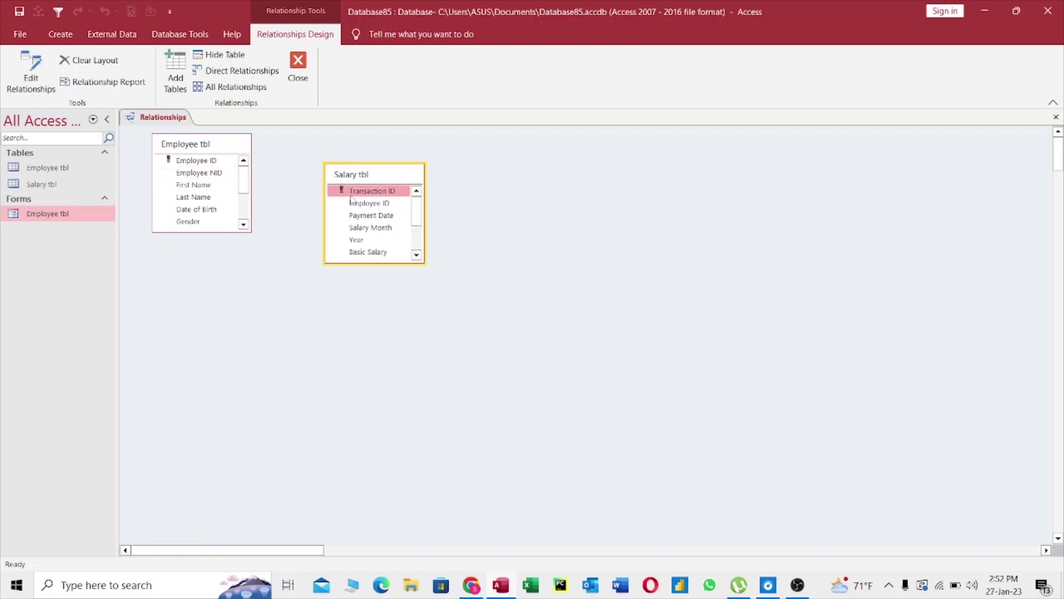
pyautogui.click(367, 205)
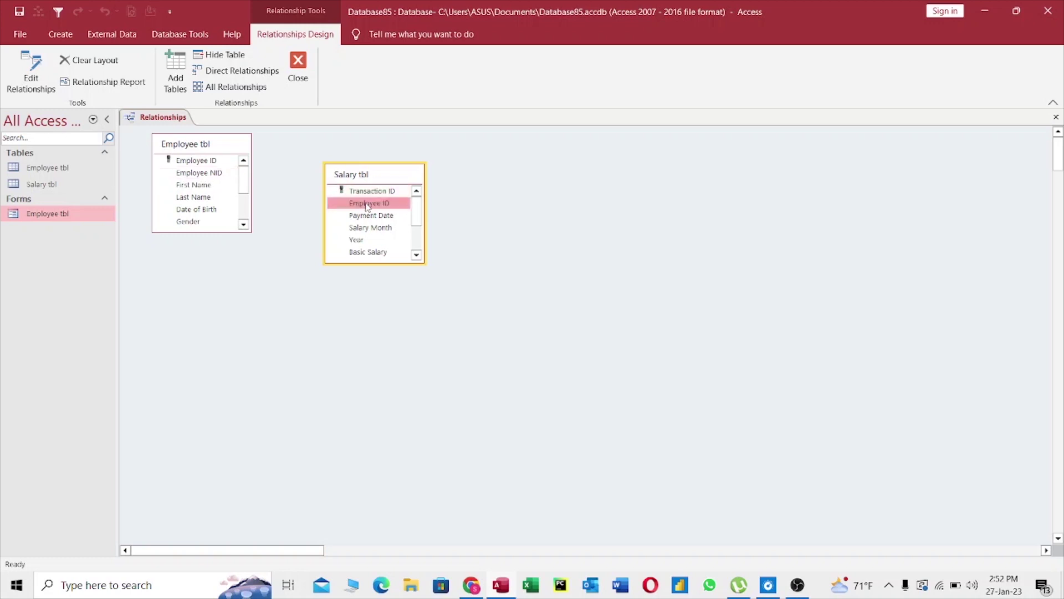
pyautogui.moveTo(367, 207); pyautogui.dragTo(206, 163)
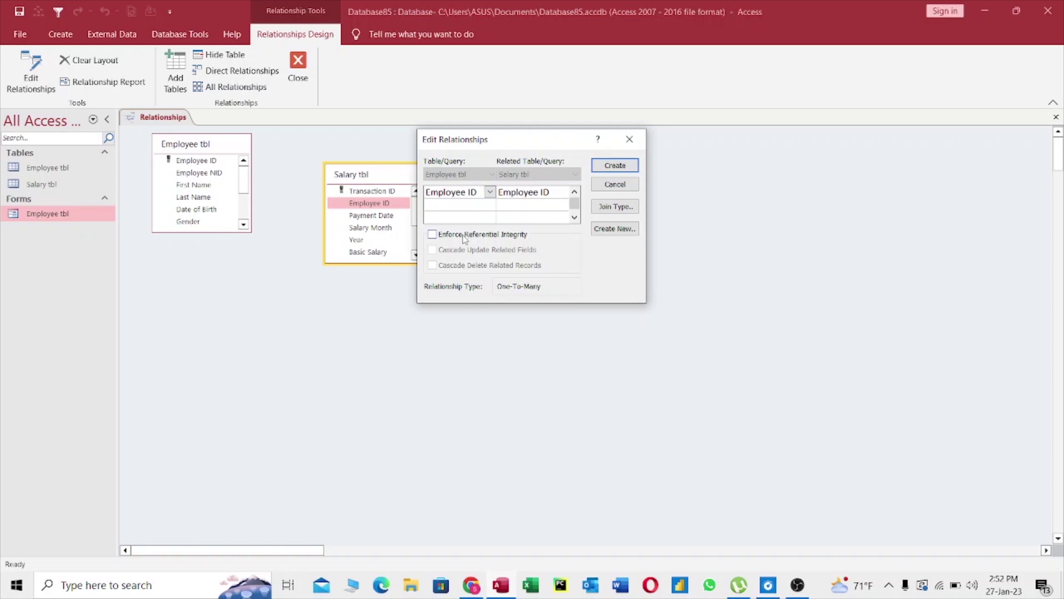
pyautogui.click(432, 235)
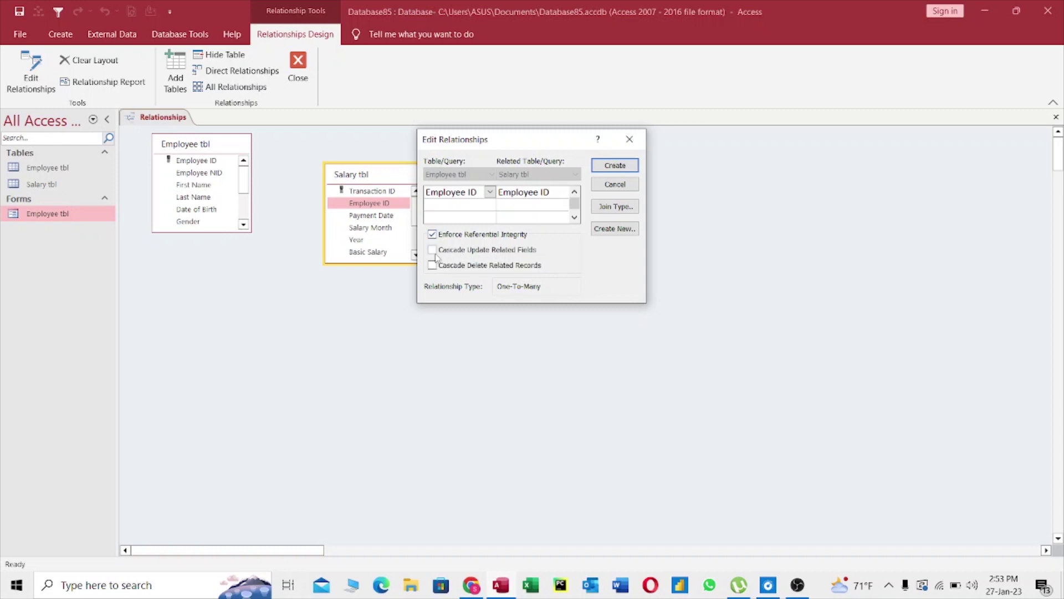
pyautogui.click(434, 252)
pyautogui.click(433, 266)
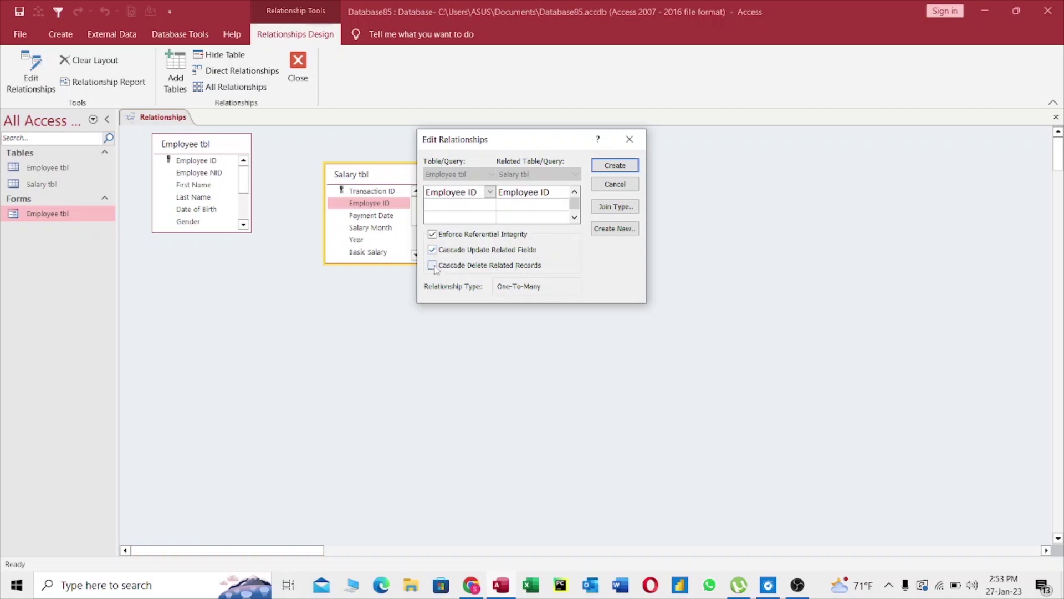
pyautogui.click(616, 166)
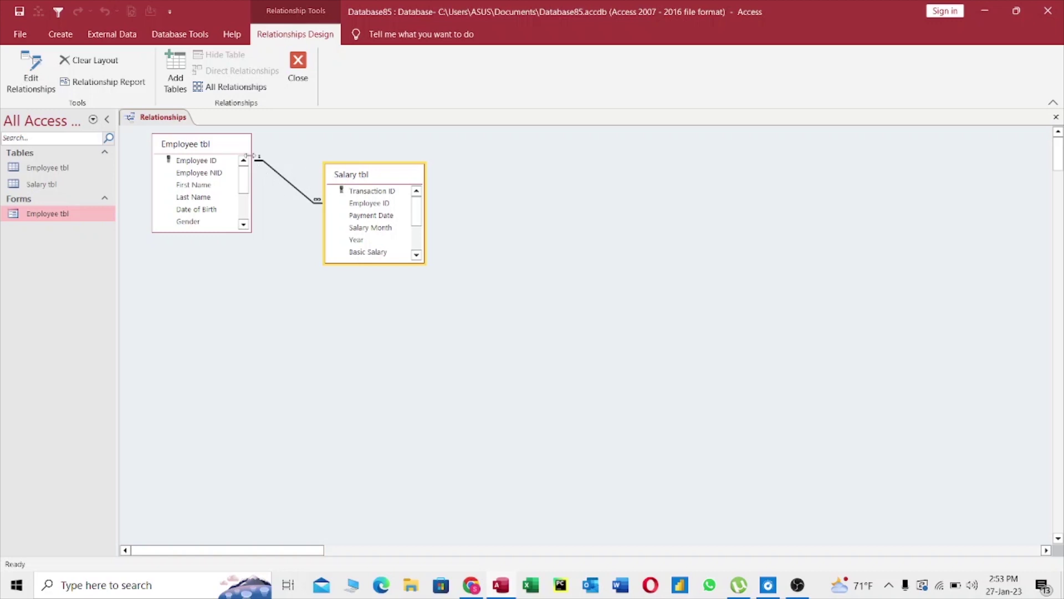
# - Save the relationship layout and close the Relationships window
pyautogui.rightClick(171, 121)
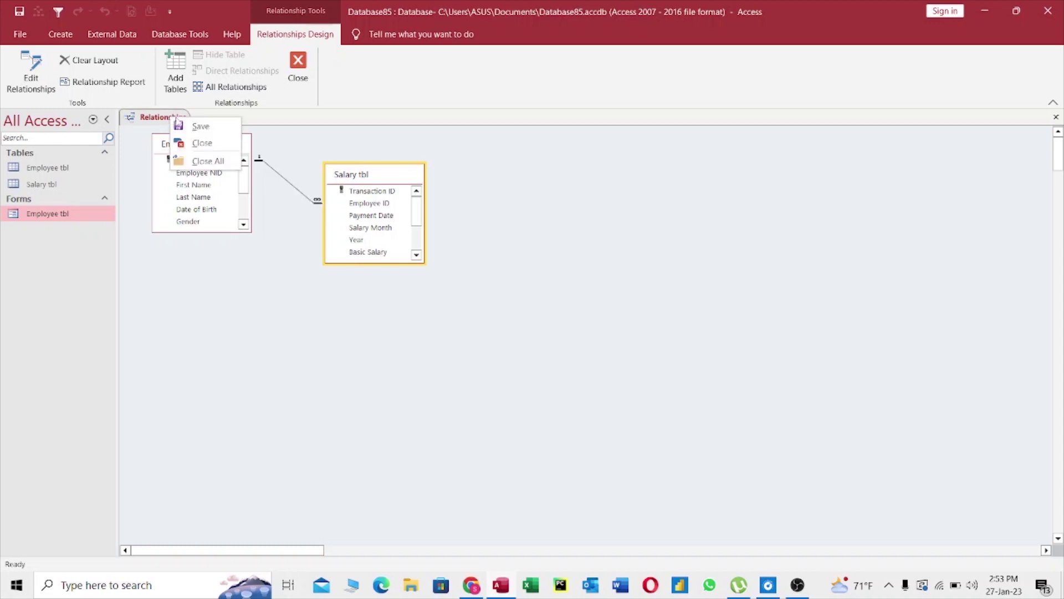
pyautogui.click(185, 124)
pyautogui.rightClick(161, 119)
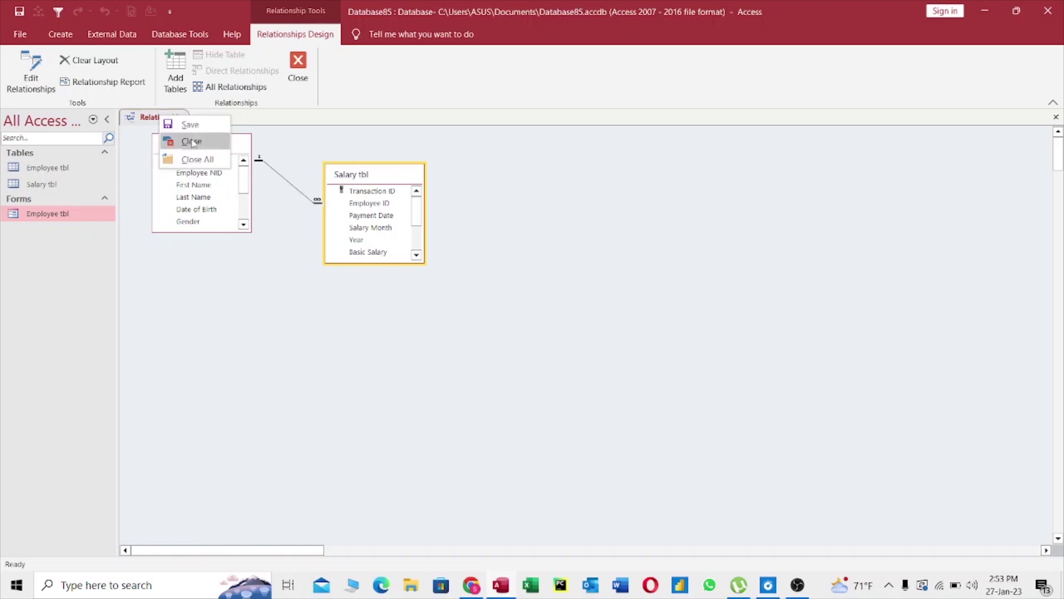
pyautogui.click(191, 143)
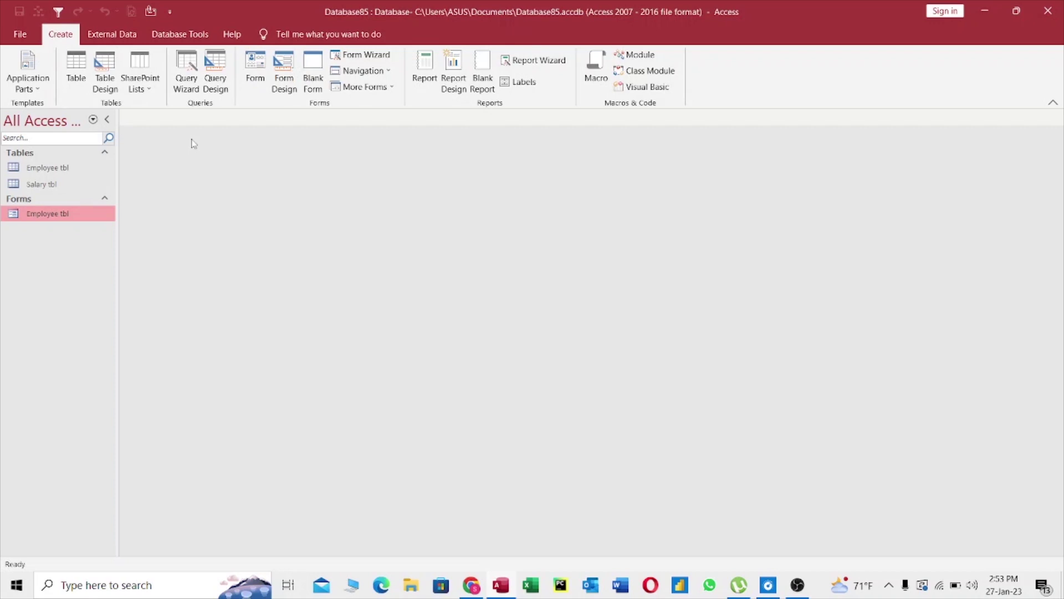
# - Start the Form Wizard with Salary tbl as the source table
pyautogui.click(80, 184)
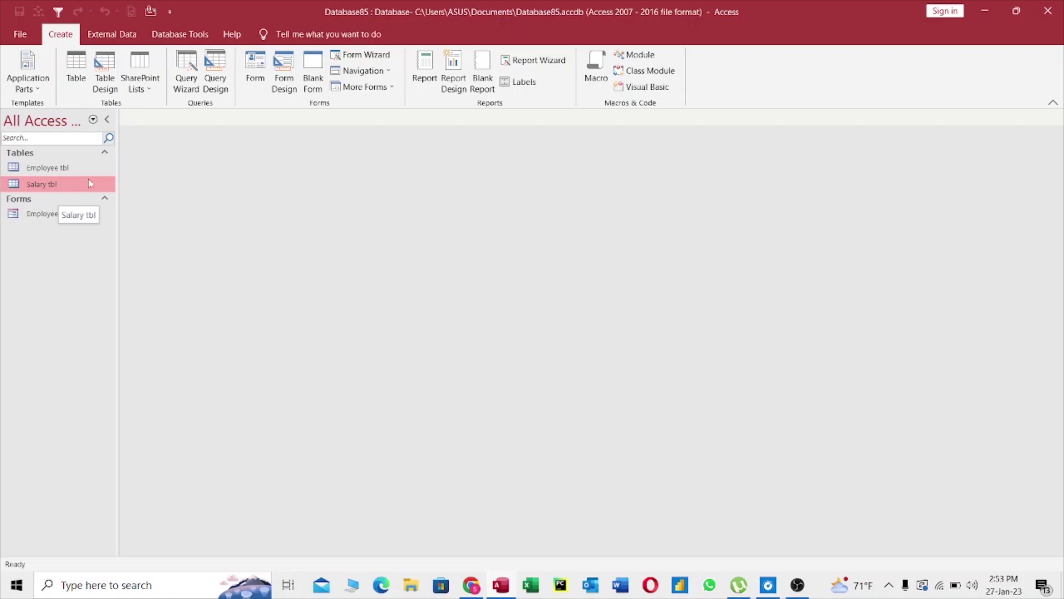
pyautogui.click(375, 57)
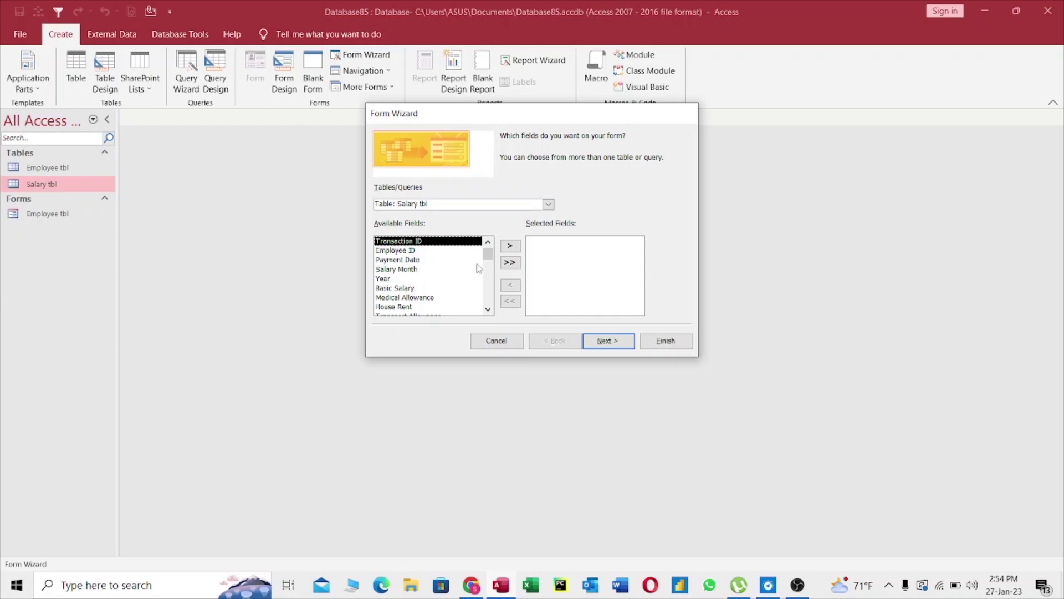
pyautogui.click(511, 248)
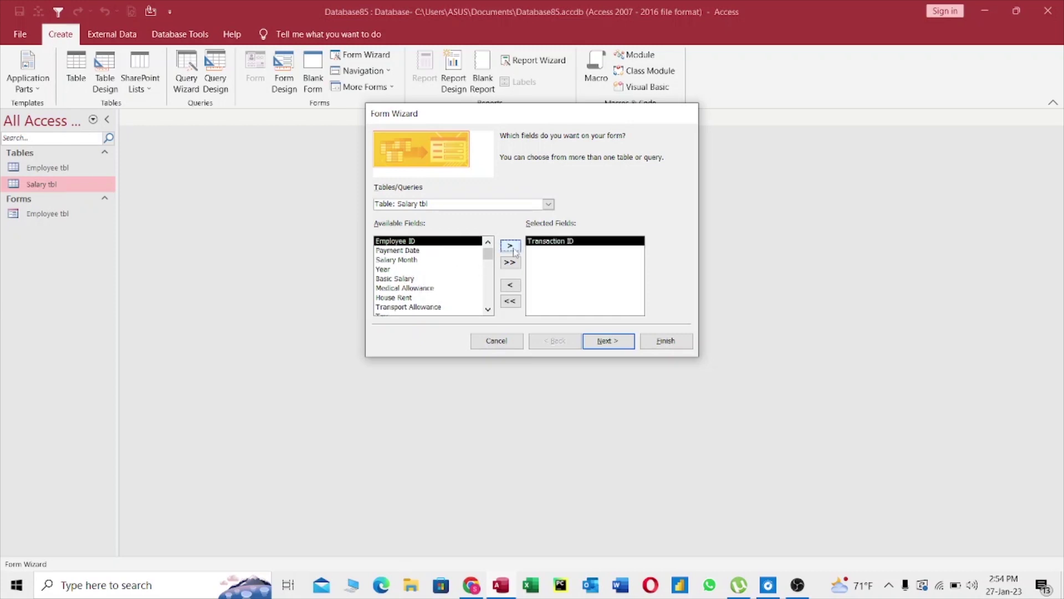
pyautogui.click(511, 247)
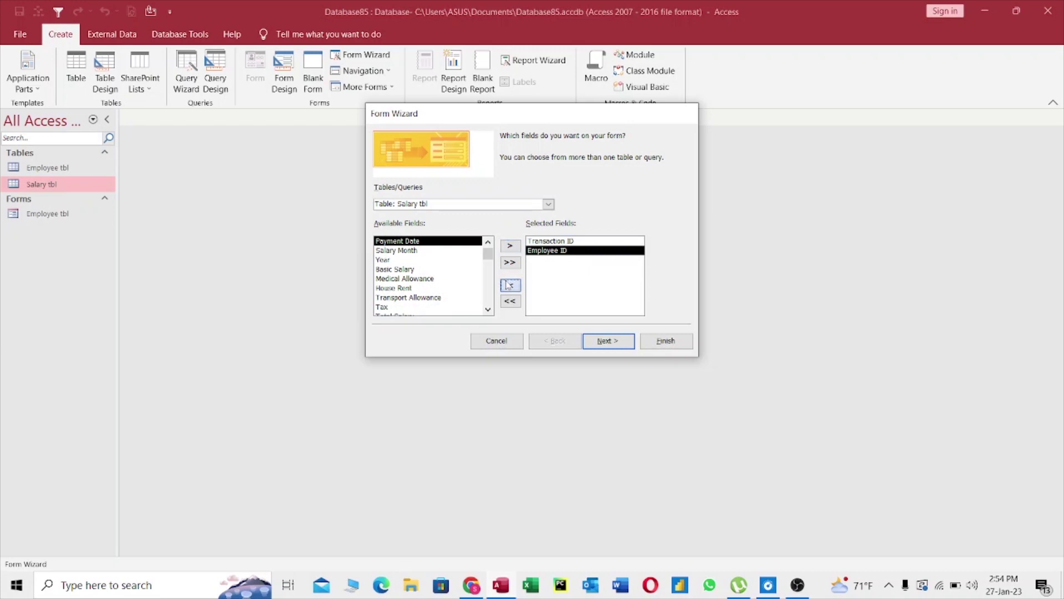
pyautogui.click(511, 285)
pyautogui.click(510, 285)
# - Include all Salary tbl fields in the form, keep the Columnar layout and the title Salary tbl, and create the form
pyautogui.click(510, 263)
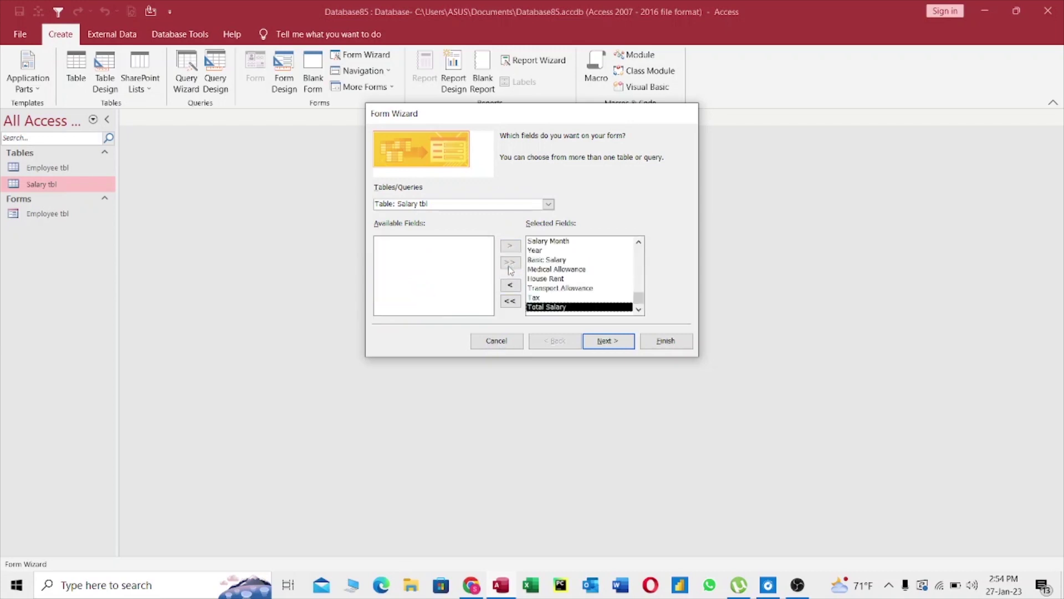
pyautogui.click(613, 341)
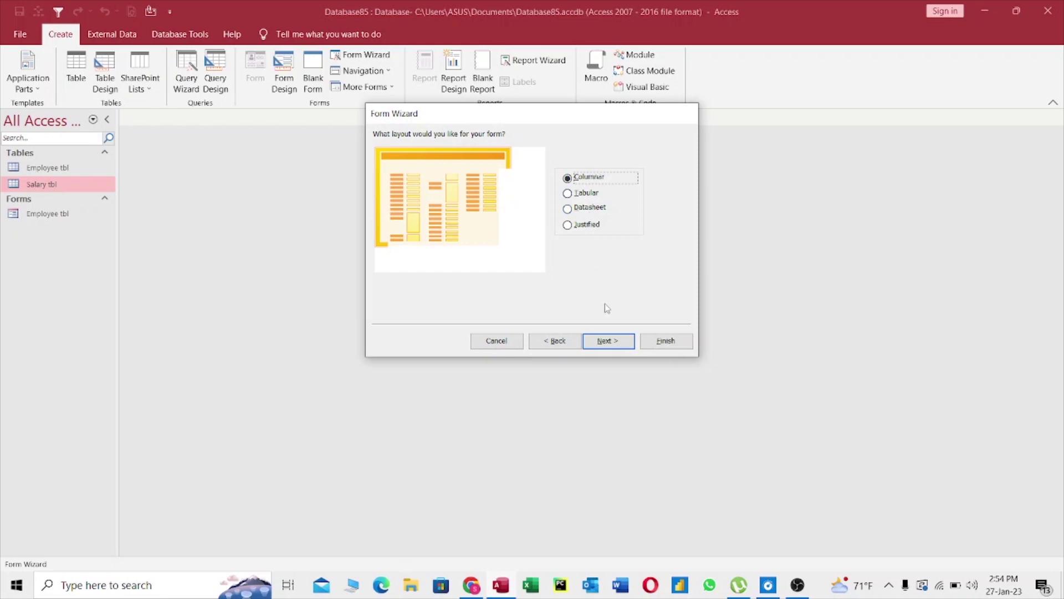
pyautogui.click(610, 341)
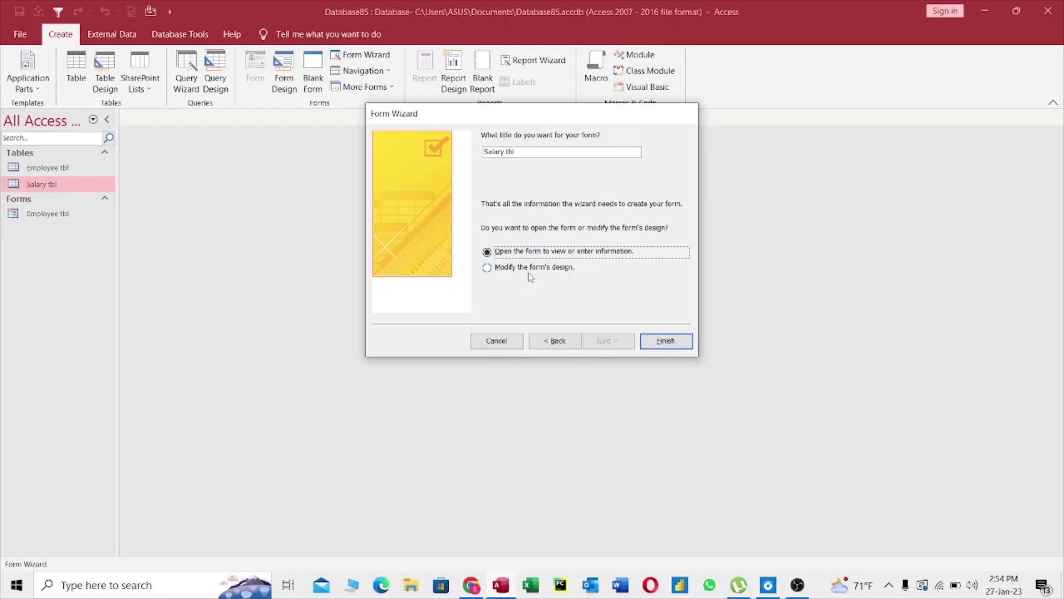
pyautogui.click(676, 342)
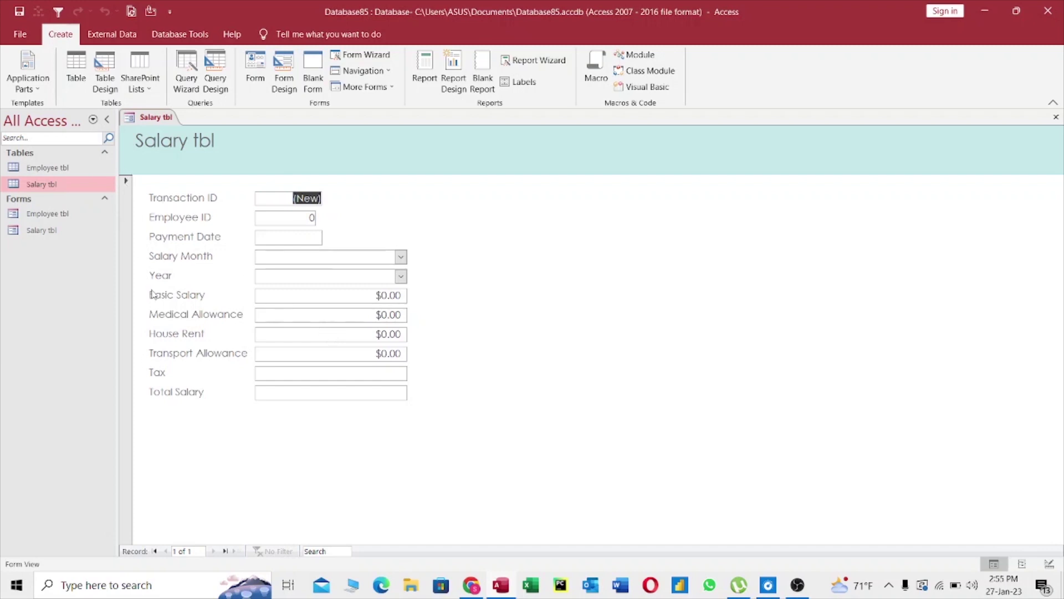
# - In the Salary tbl form's Design View, heighten the form header, then shorten its title label and move it toward the header's middle
pyautogui.rightClick(165, 116)
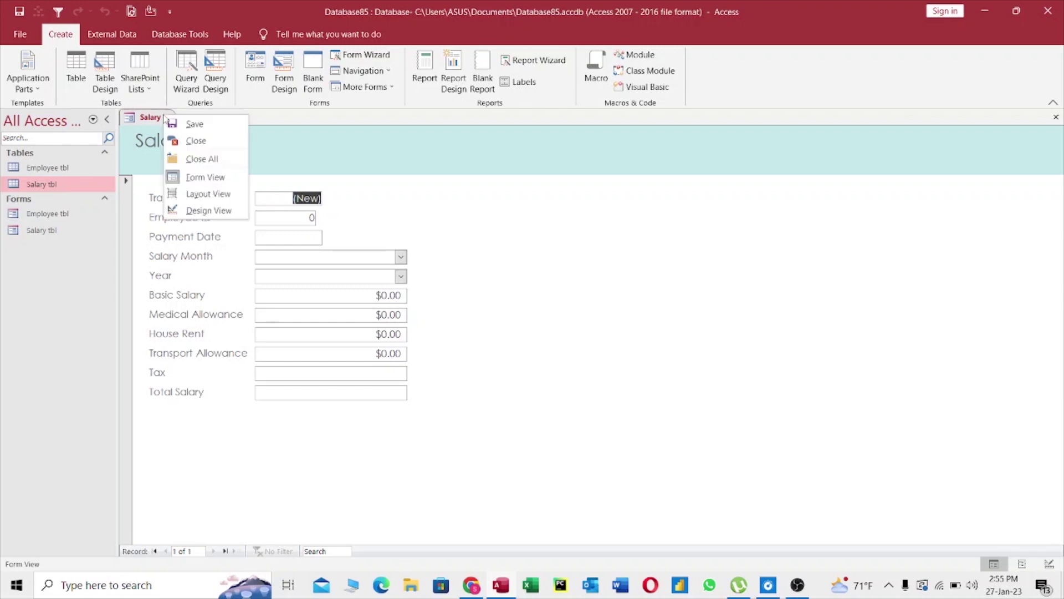
pyautogui.click(206, 210)
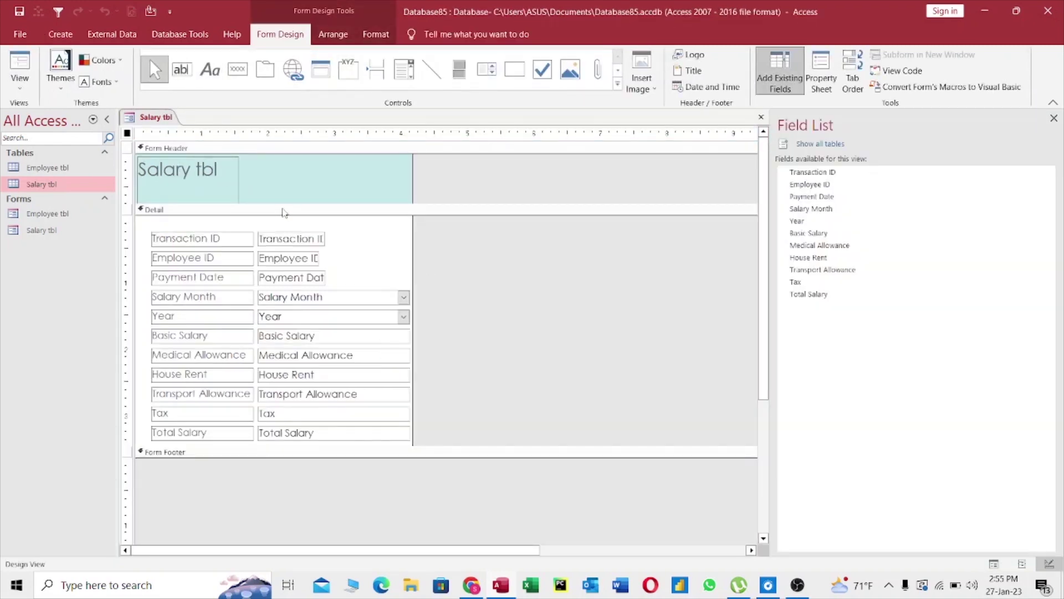
pyautogui.moveTo(285, 204); pyautogui.dragTo(286, 237)
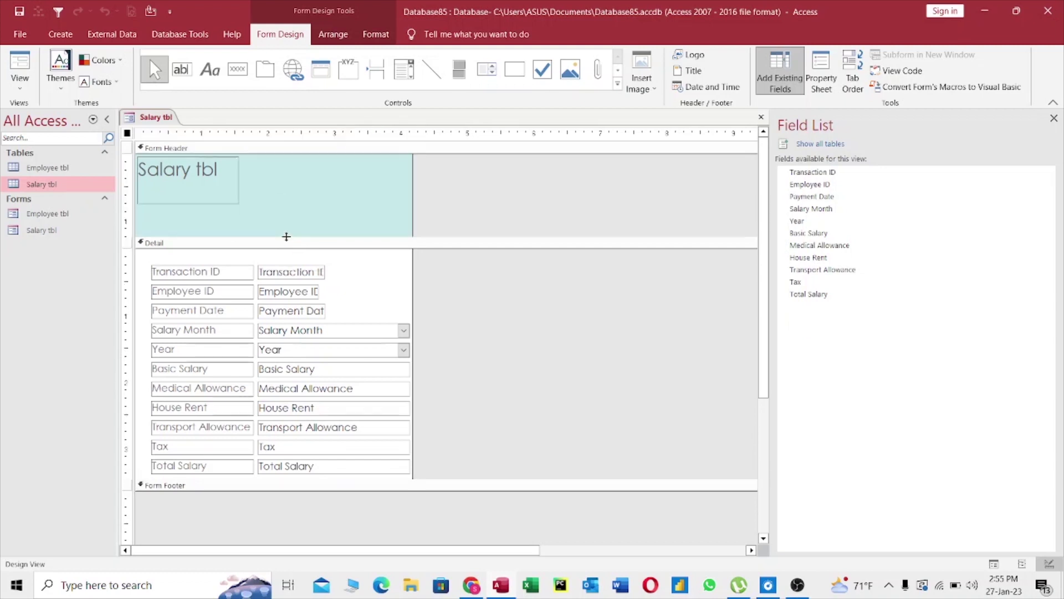
pyautogui.click(183, 188)
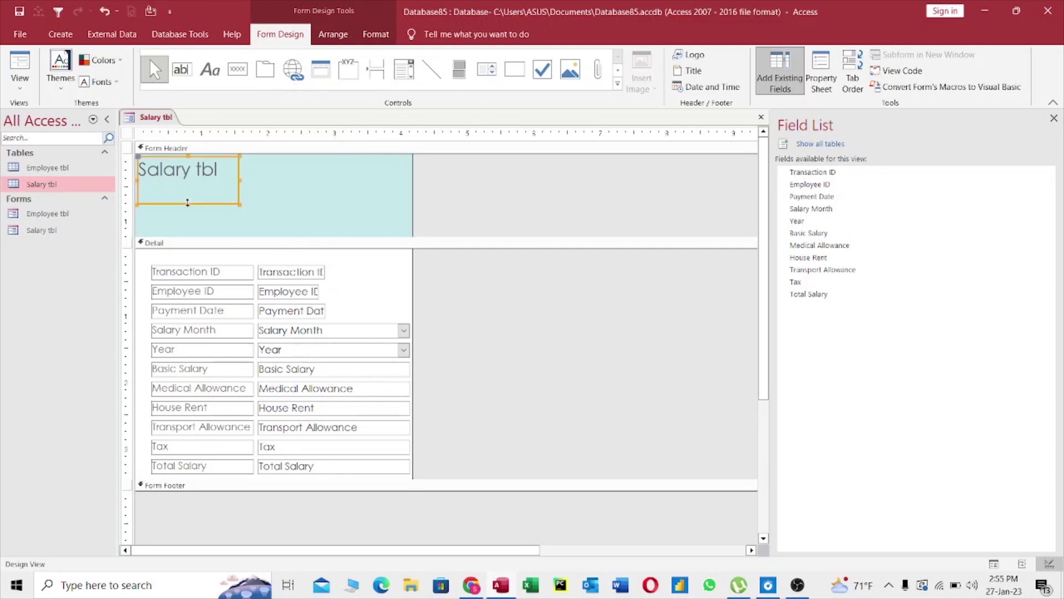
pyautogui.moveTo(187, 204); pyautogui.dragTo(274, 169)
# - Change the header title text to Salary Form
pyautogui.click(330, 169)
pyautogui.click(286, 171)
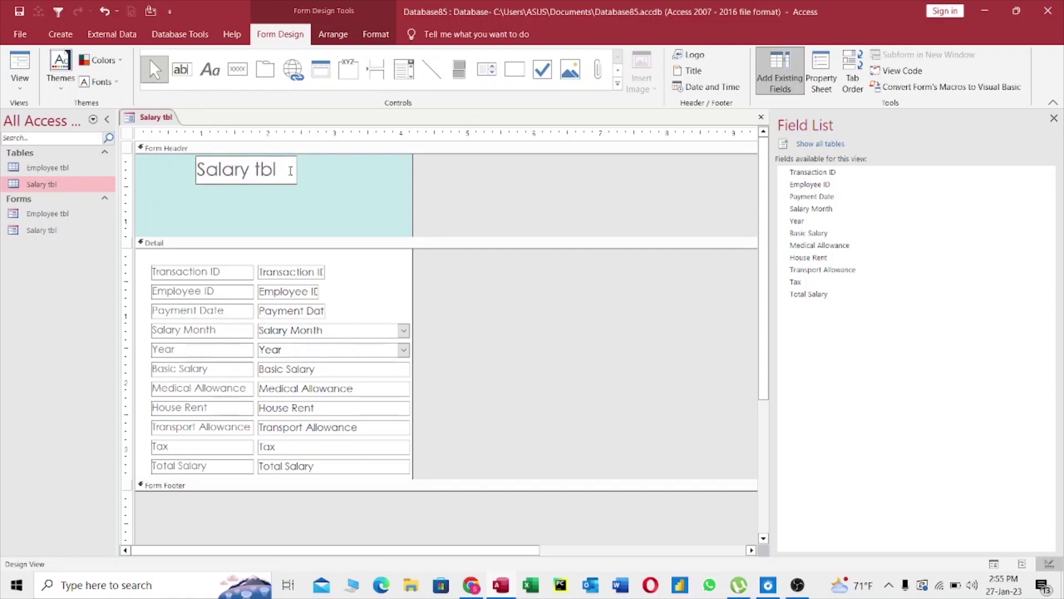
pyautogui.press('BackSpace')
pyautogui.press('BackSpace')
pyautogui.press('BackSpace')
pyautogui.write('Form')
pyautogui.click(347, 200)
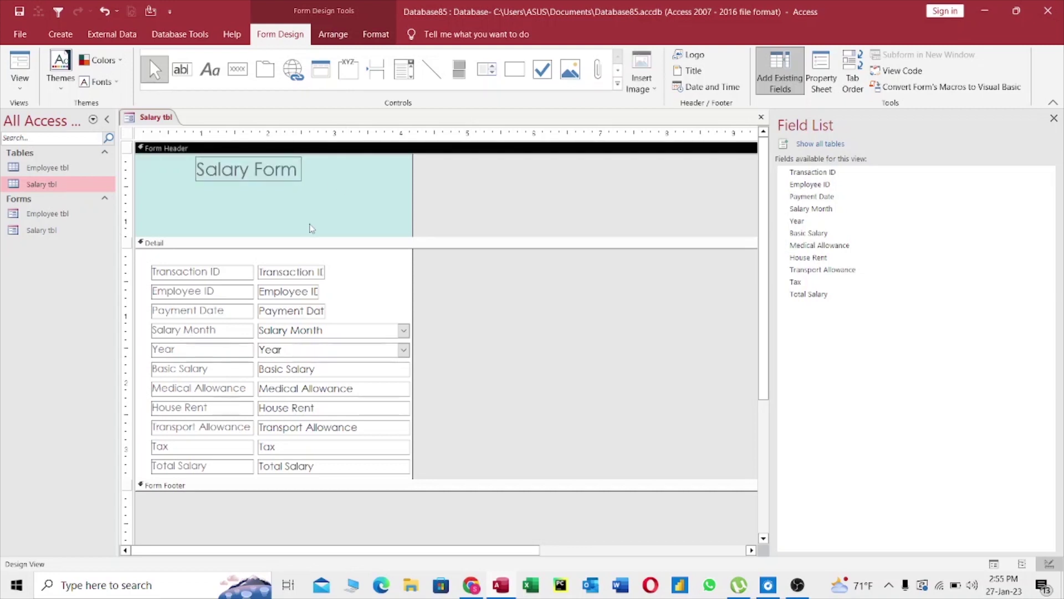
# - Reduce the form header's height and size all field boxes in the Detail section to the widest one
pyautogui.moveTo(307, 237); pyautogui.dragTo(293, 438)
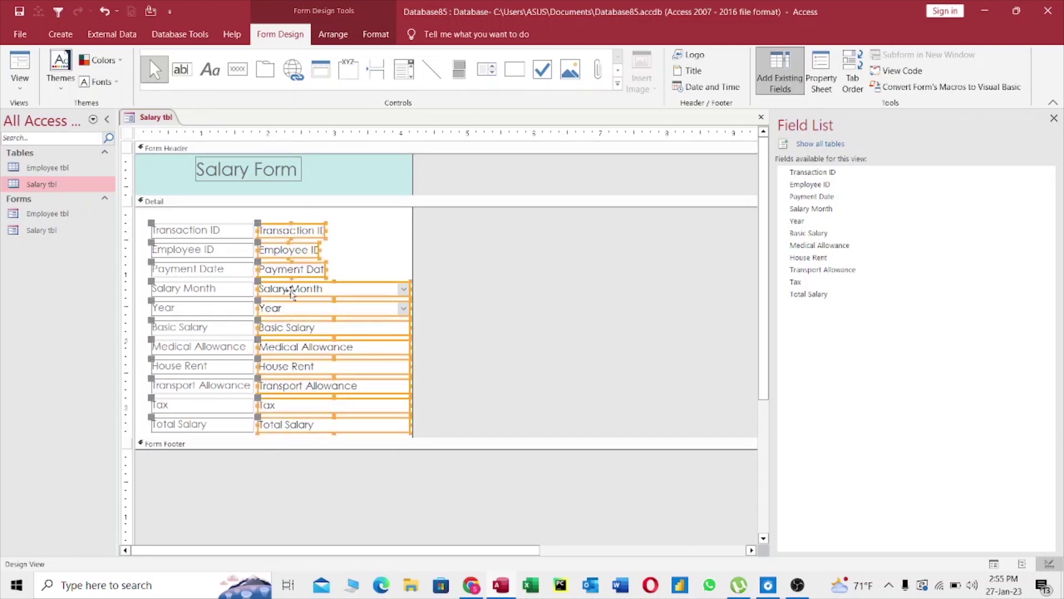
pyautogui.rightClick(292, 286)
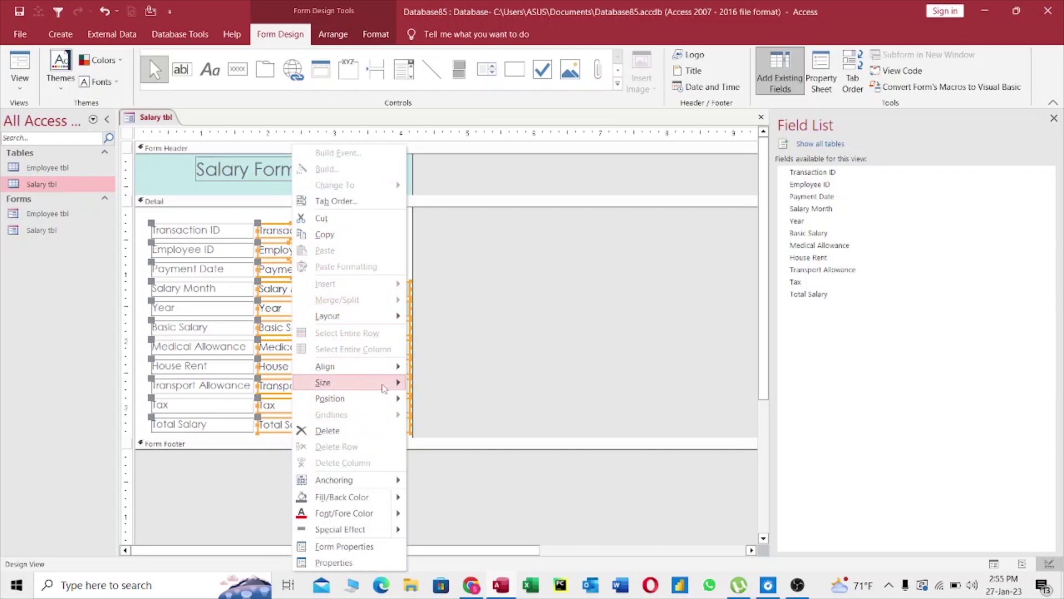
pyautogui.moveTo(384, 388)
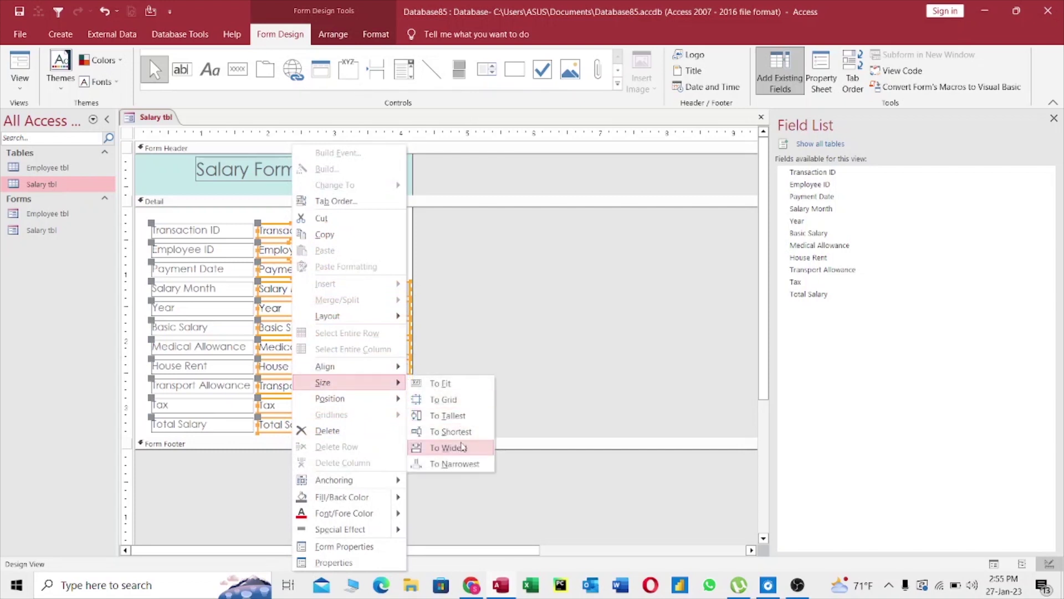
pyautogui.click(460, 448)
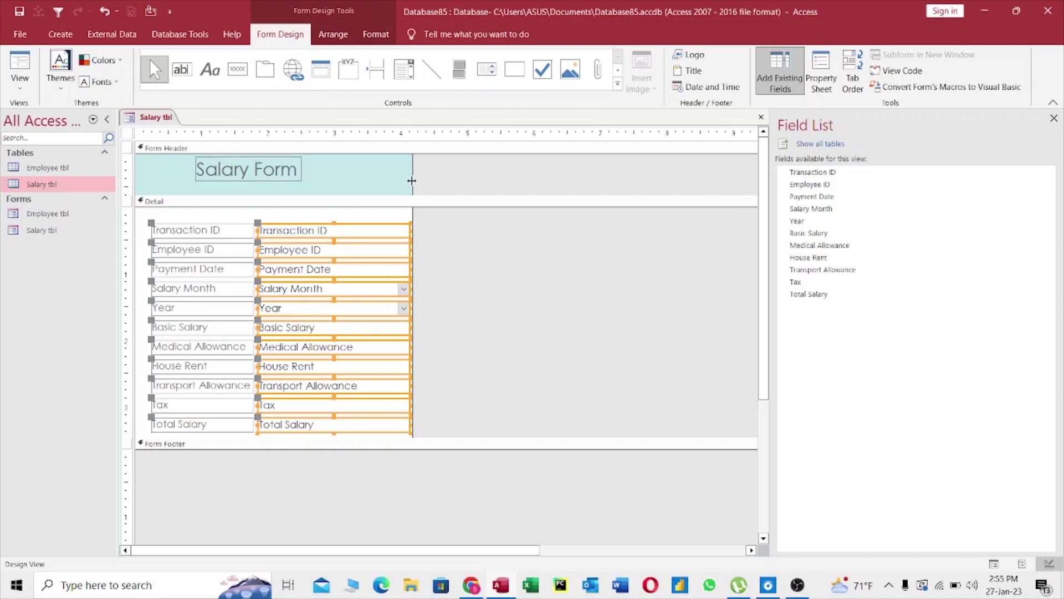
# - Widen the form to about 4.75 inches and narrow all the field boxes in the Detail section together
pyautogui.moveTo(412, 181); pyautogui.dragTo(450, 185)
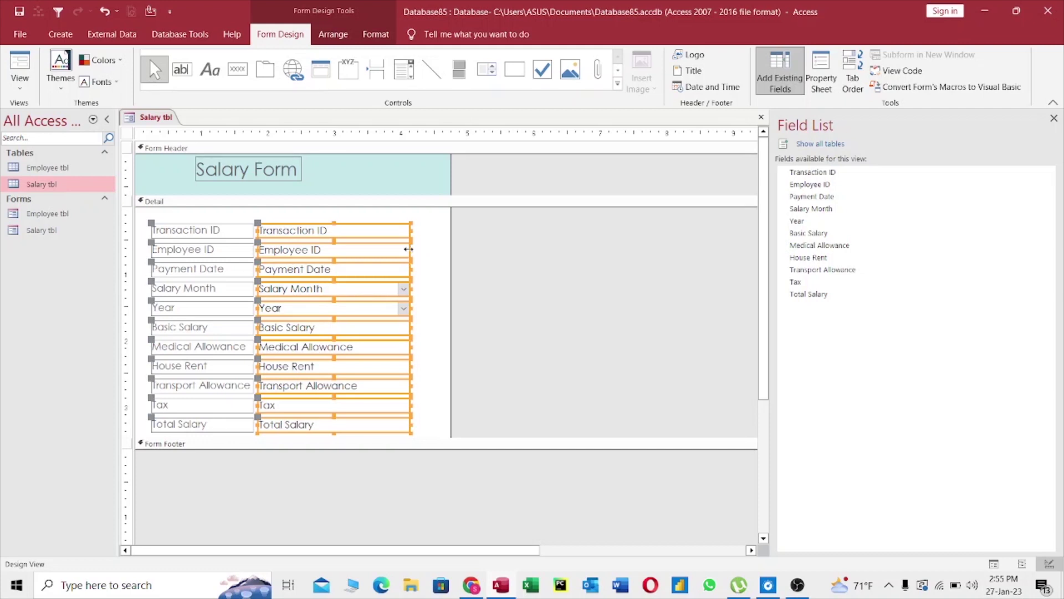
pyautogui.click(409, 249)
pyautogui.moveTo(409, 250); pyautogui.dragTo(379, 249)
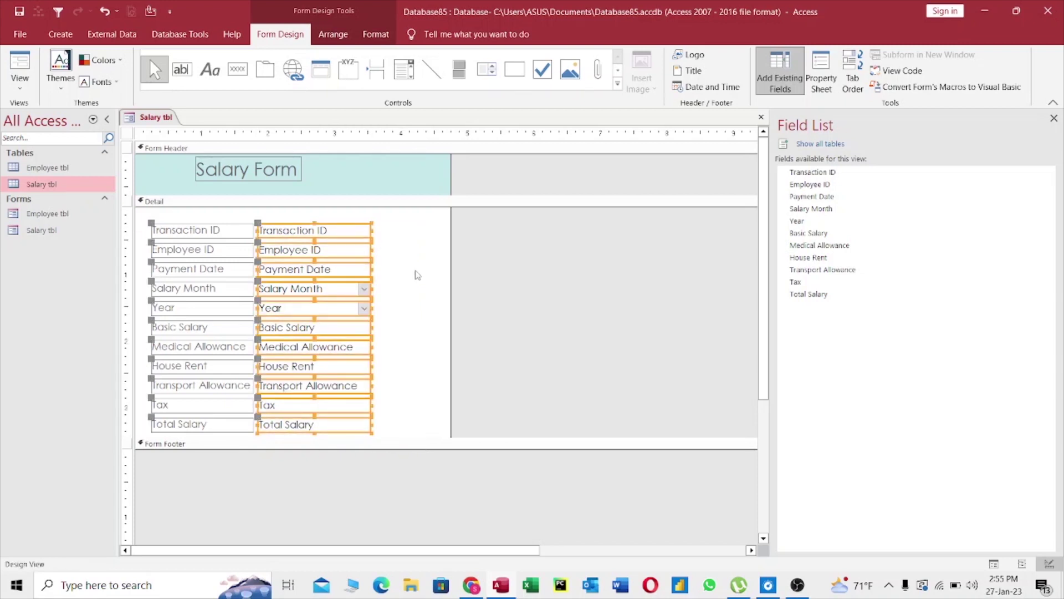
pyautogui.doubleClick(414, 274)
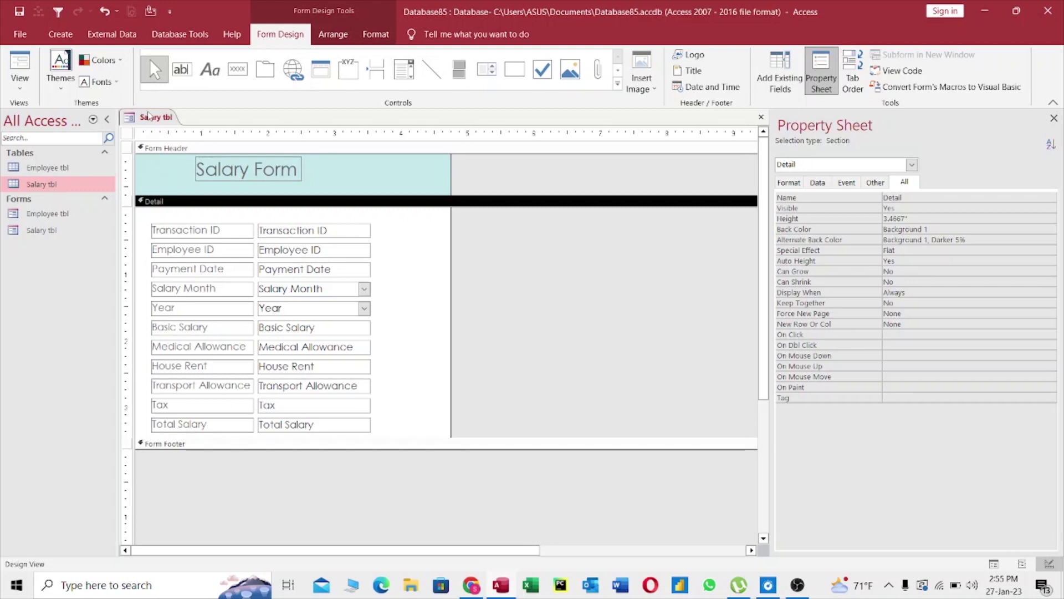
# - Preview the salary form in Form View and return to Design View
pyautogui.rightClick(149, 116)
pyautogui.click(193, 176)
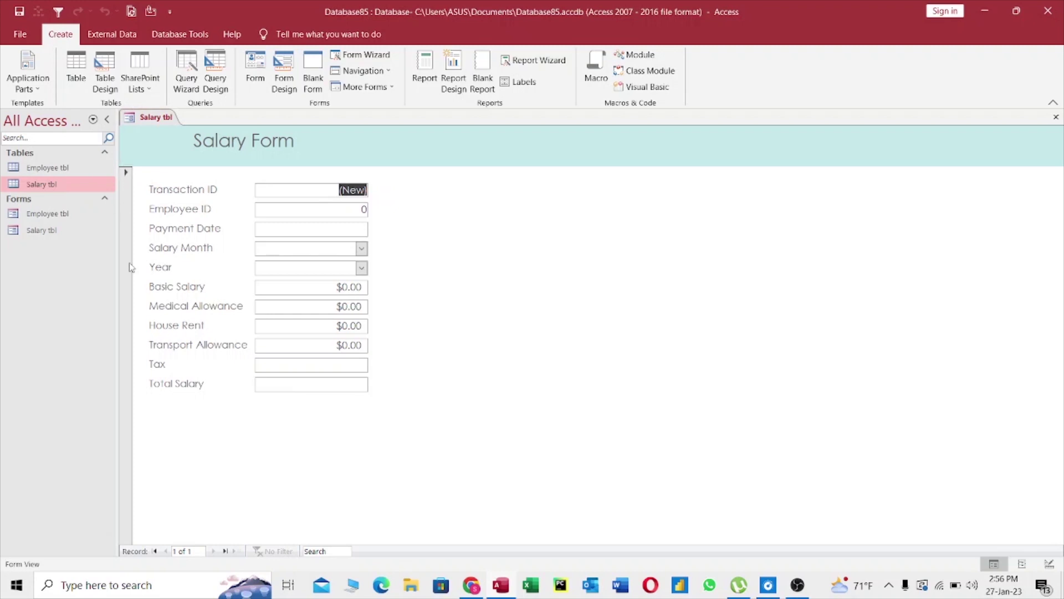
pyautogui.rightClick(164, 118)
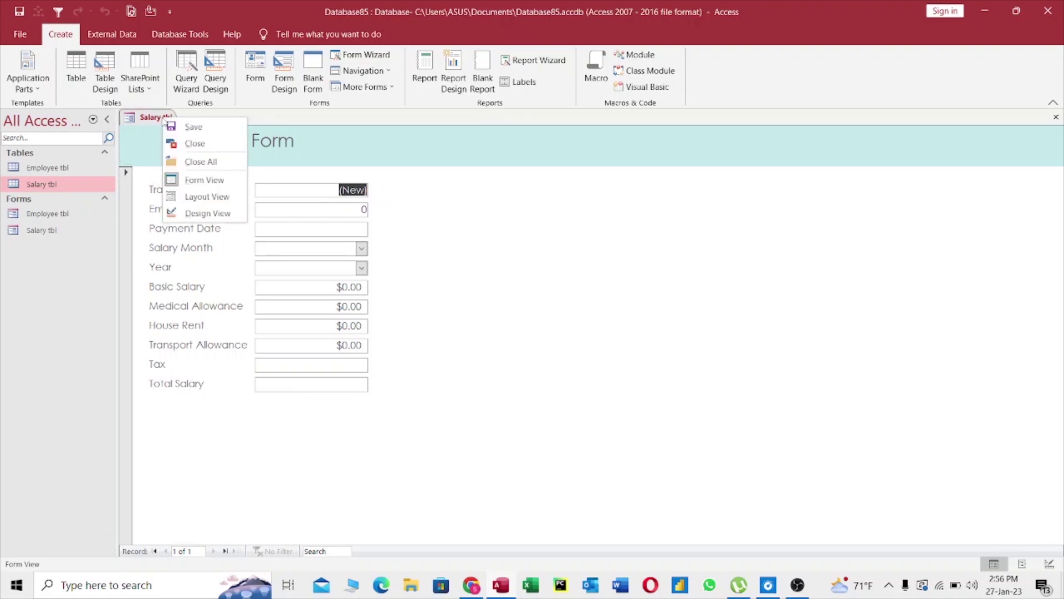
pyautogui.click(225, 213)
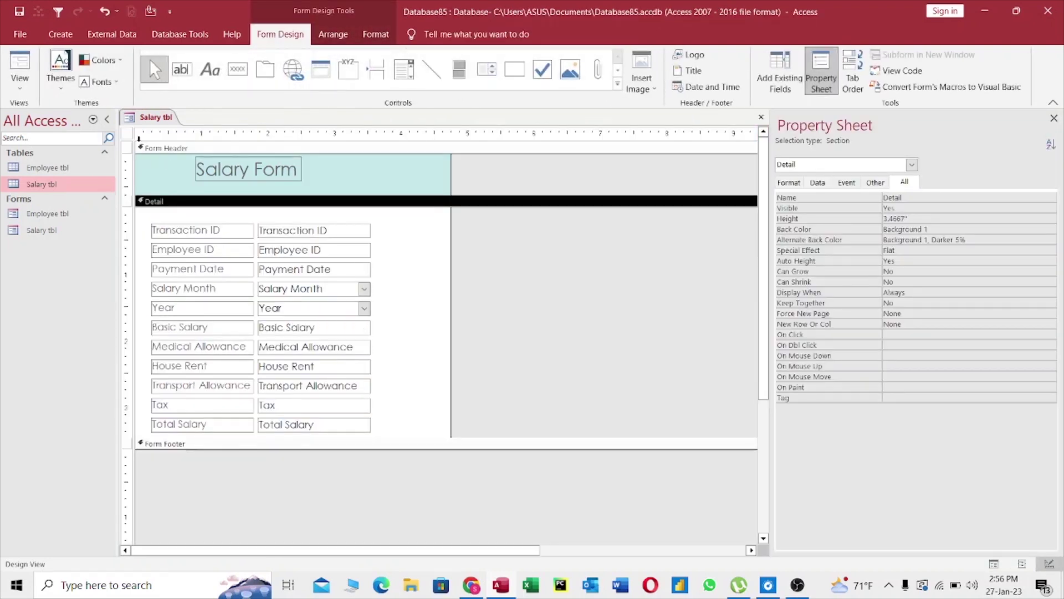
# - Set the form's Record Selectors property to No and close the property sheet
pyautogui.click(128, 134)
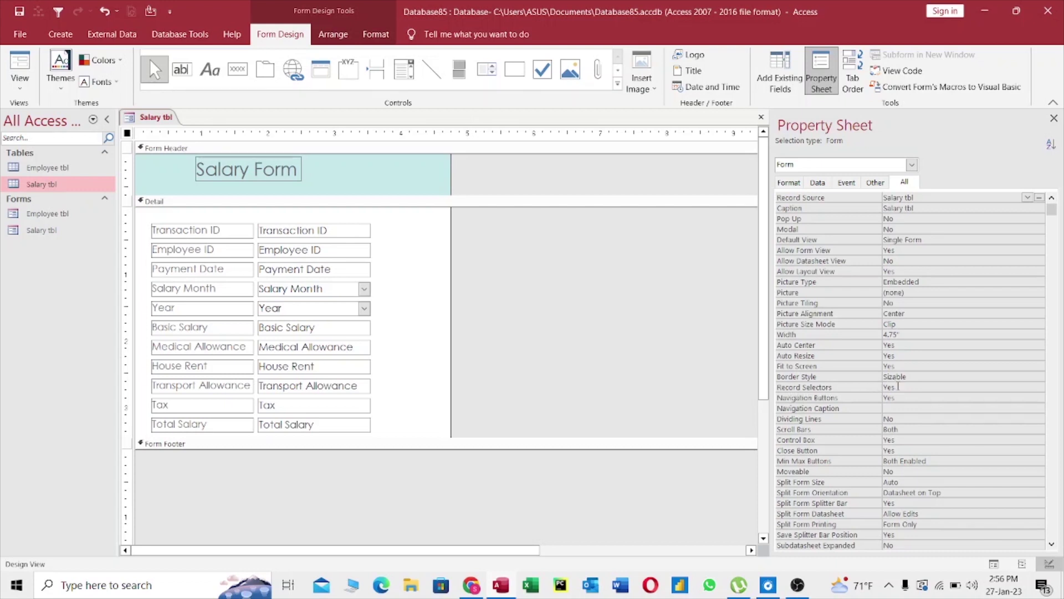
pyautogui.click(898, 387)
pyautogui.click(1039, 388)
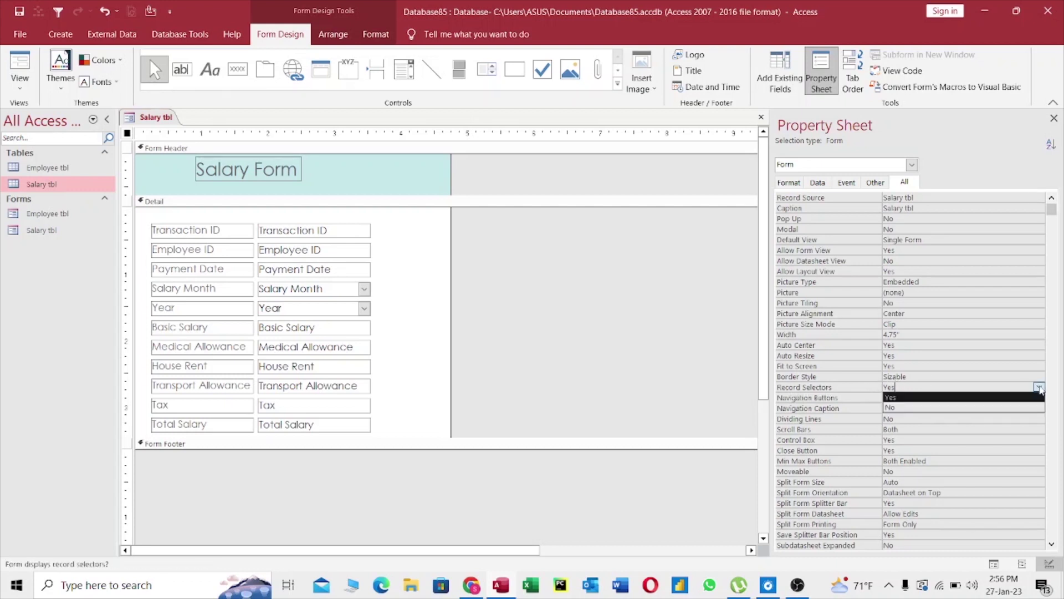
pyautogui.click(944, 408)
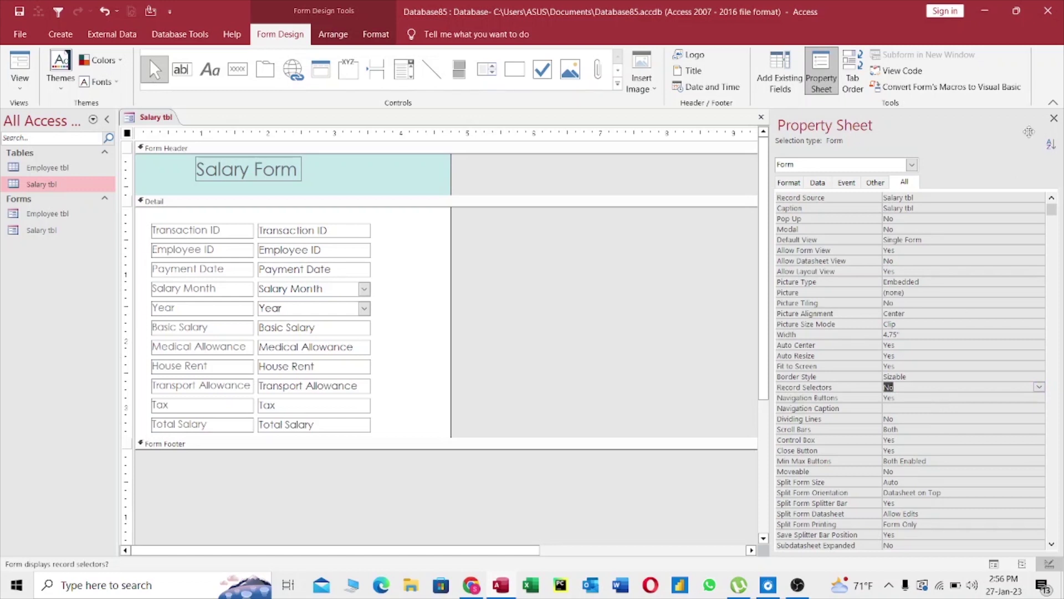
pyautogui.click(1054, 118)
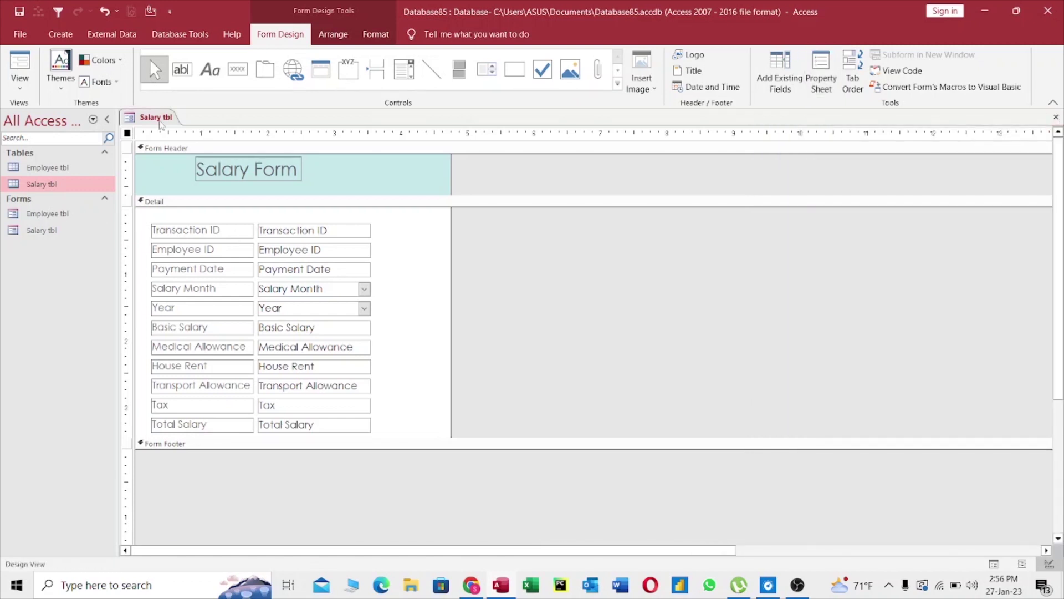
# - Check the form without record selectors in Form View and return to Design View
pyautogui.rightClick(160, 123)
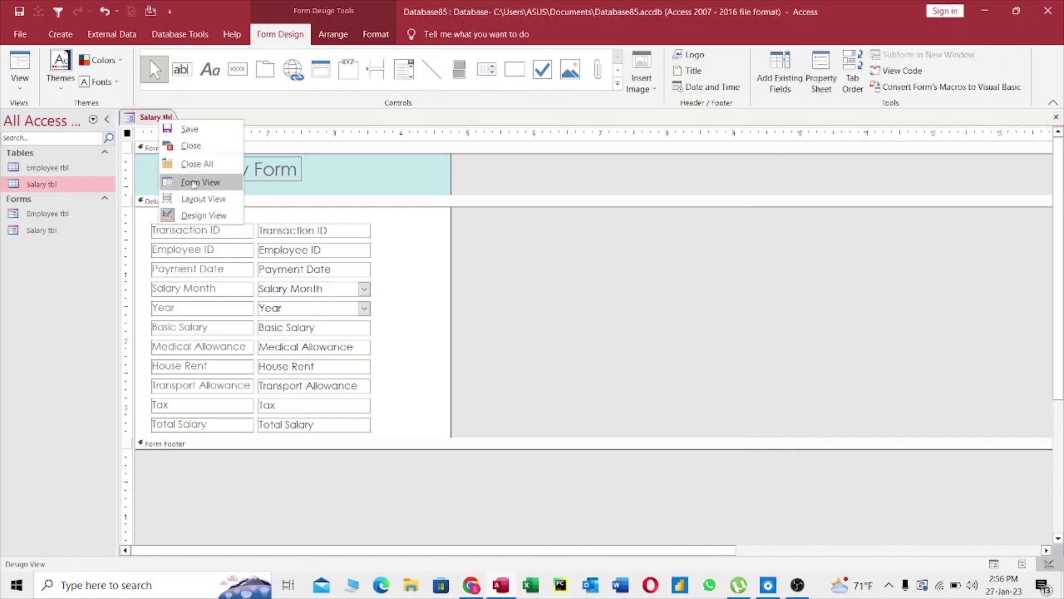
pyautogui.click(194, 183)
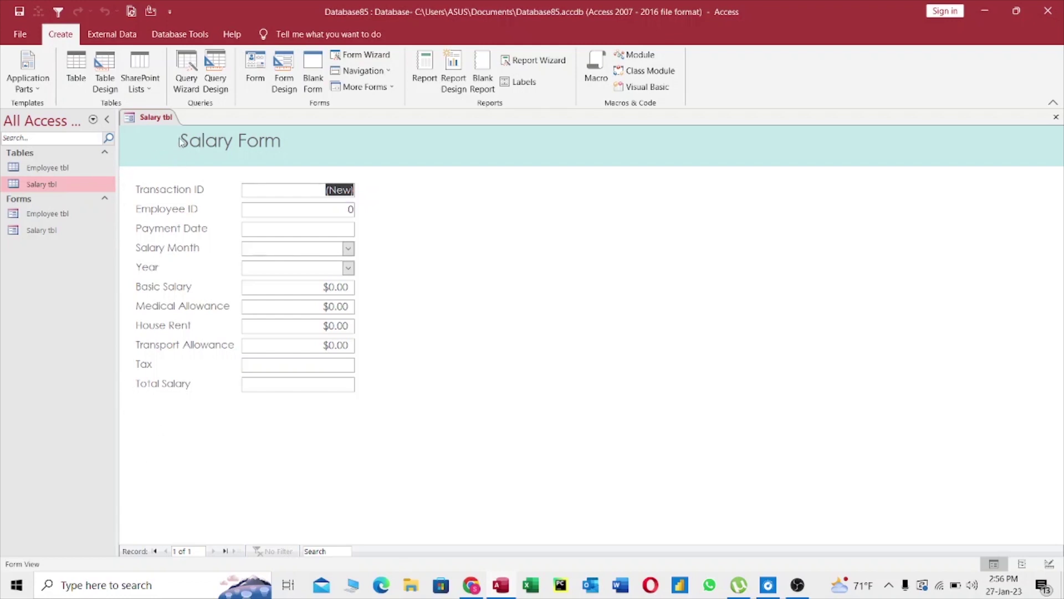
pyautogui.rightClick(159, 116)
pyautogui.click(197, 209)
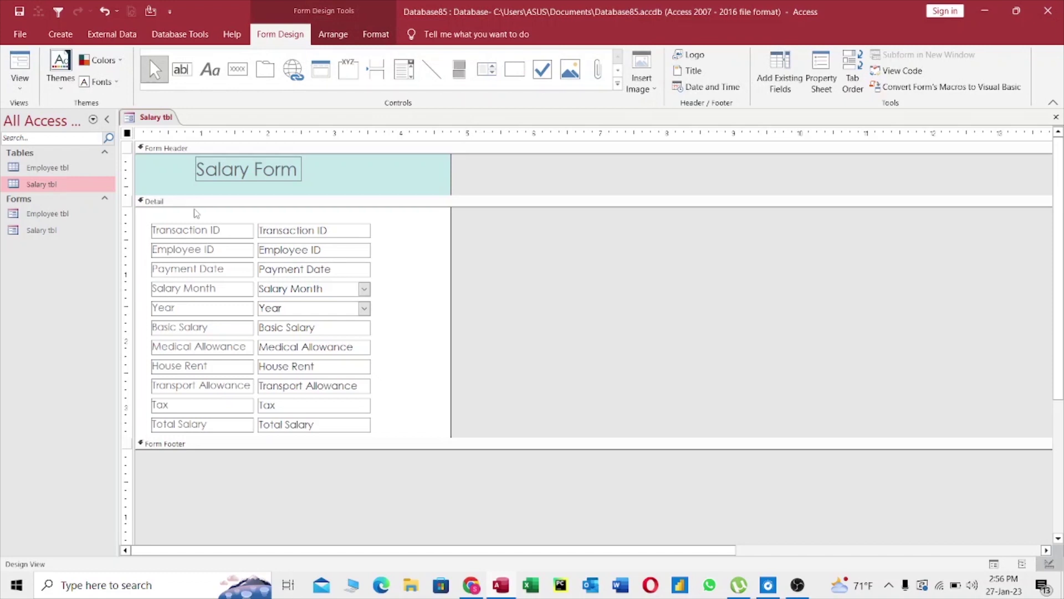
# - Make all the field labels in the Detail section bold, from Transaction ID to Total Salary
pyautogui.moveTo(191, 218); pyautogui.dragTo(155, 434)
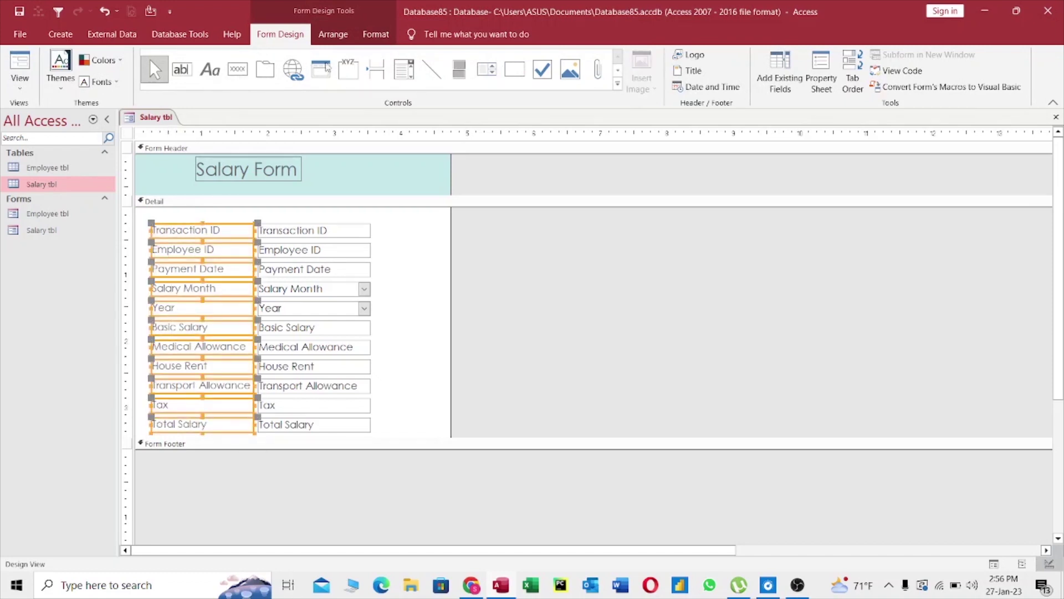
pyautogui.click(384, 37)
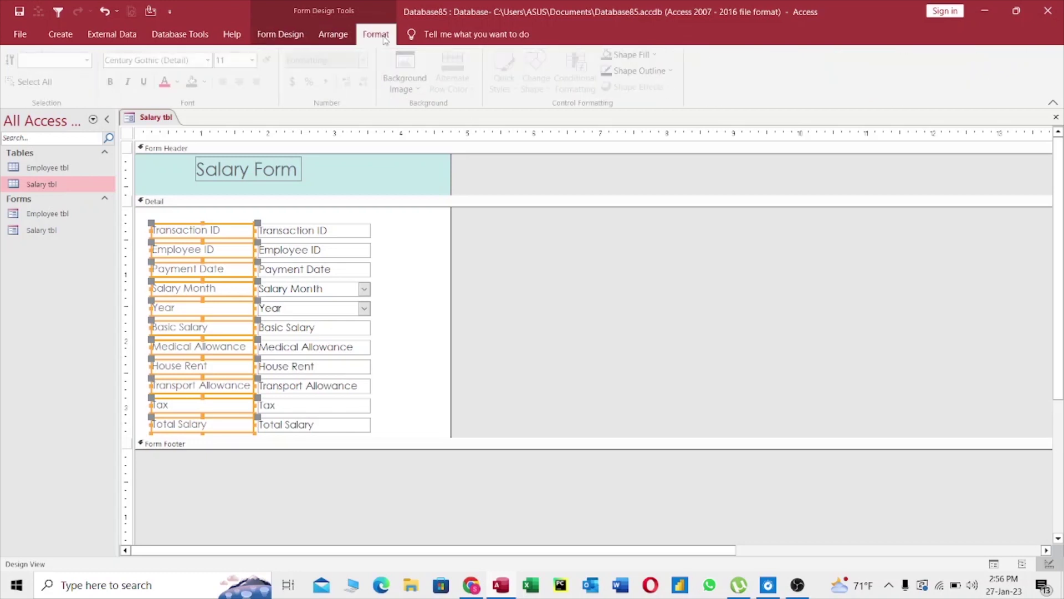
pyautogui.click(114, 84)
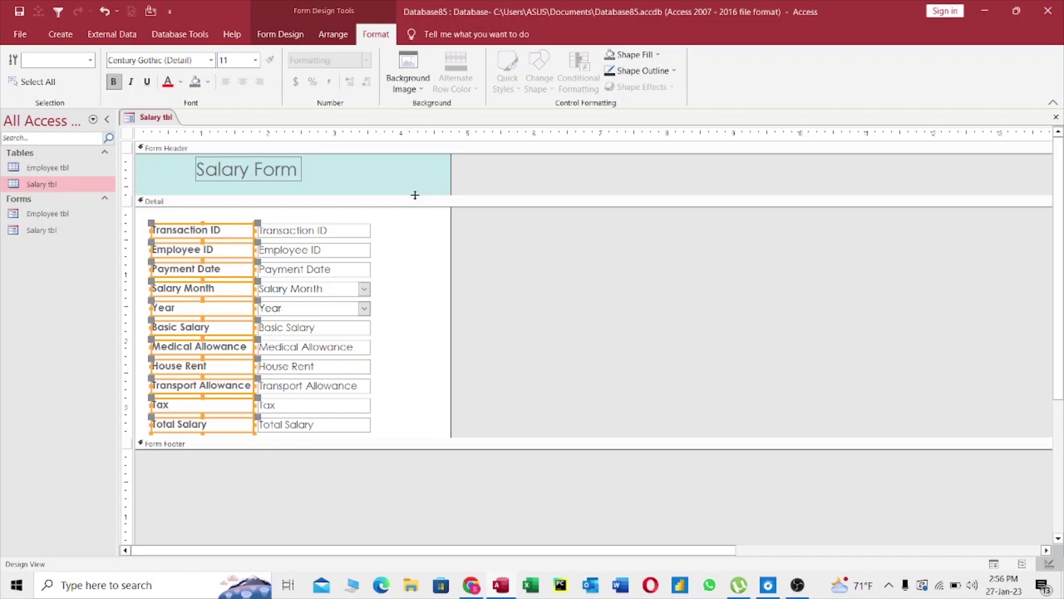
# - Fill the Detail section with light aqua from the standard colors and the Form Header with light blue-gray from the theme colors
pyautogui.click(406, 236)
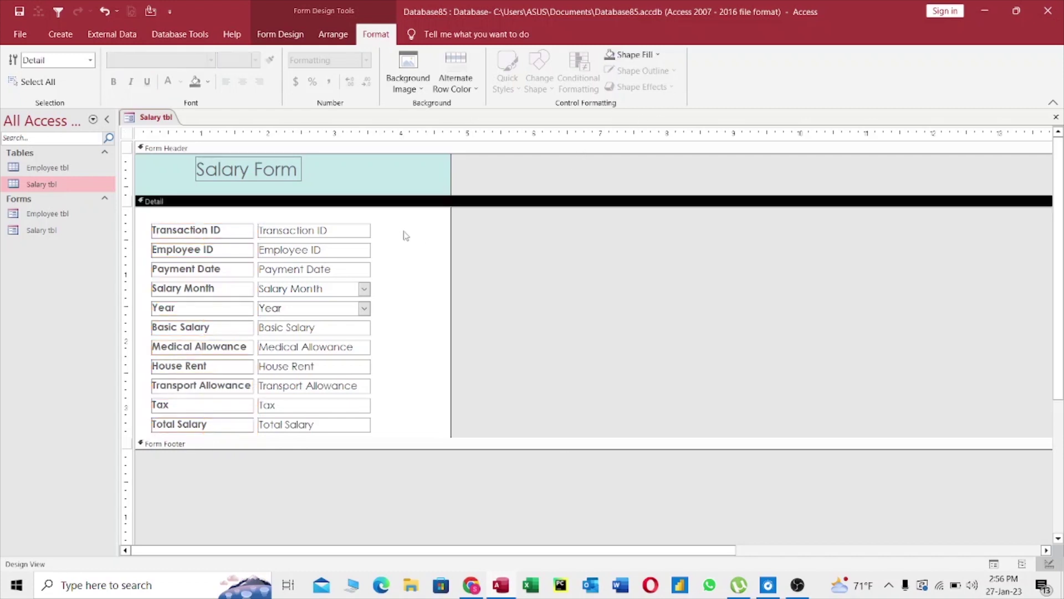
pyautogui.click(653, 53)
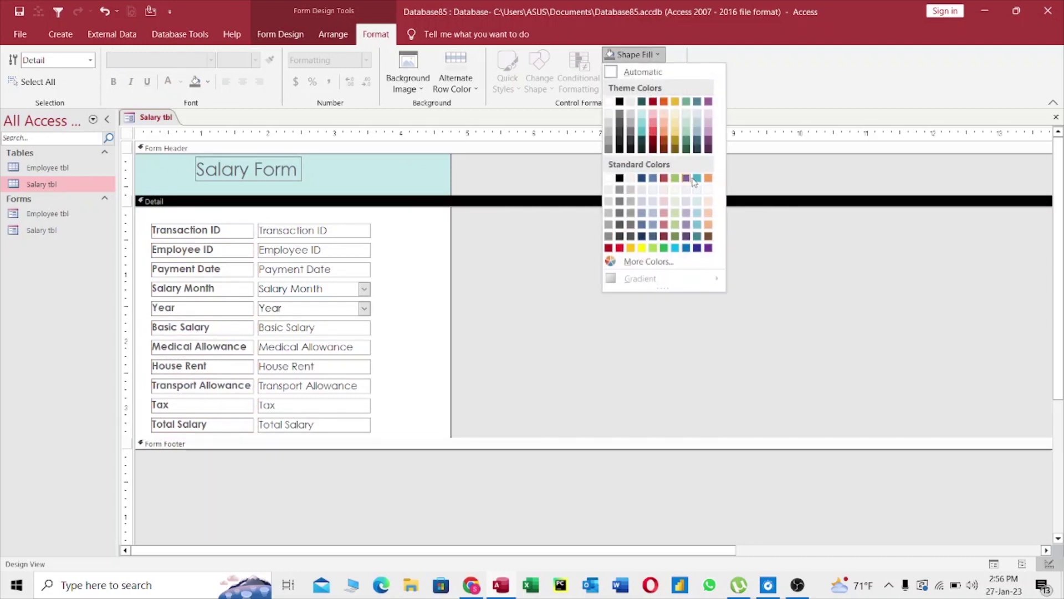
pyautogui.click(698, 215)
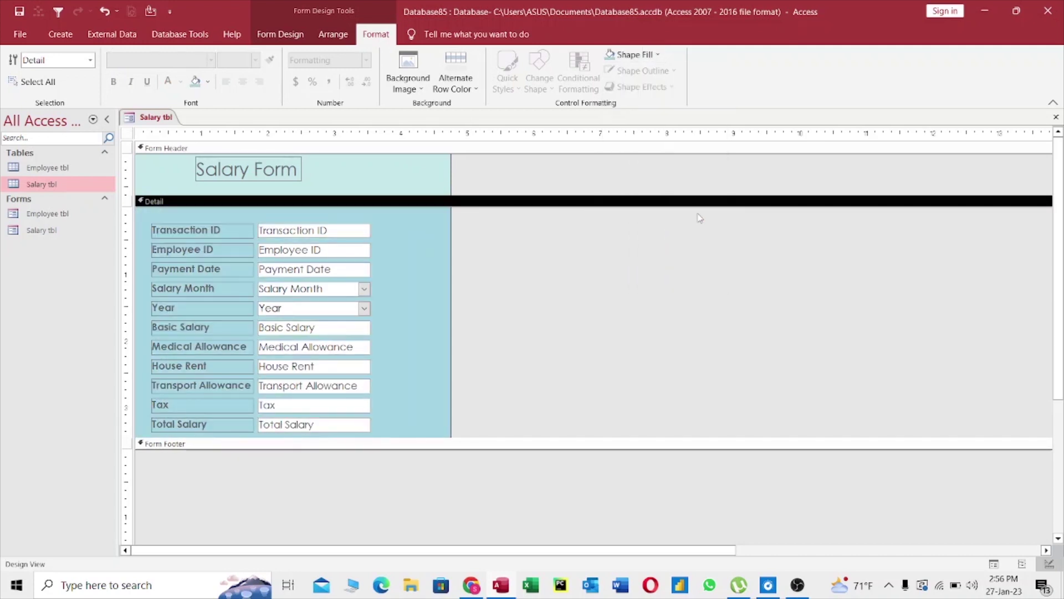
pyautogui.click(411, 168)
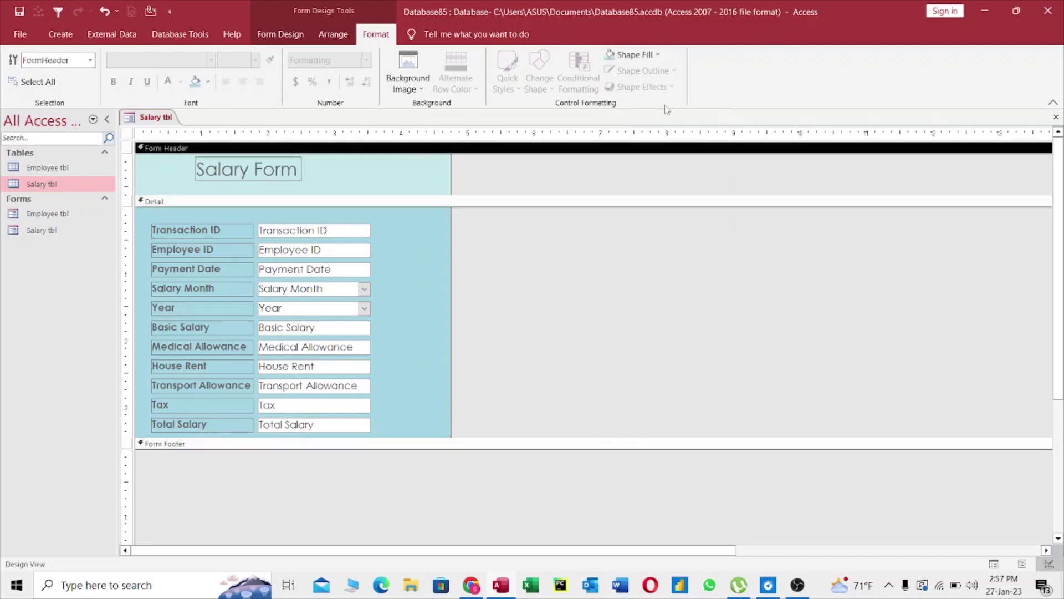
pyautogui.click(658, 55)
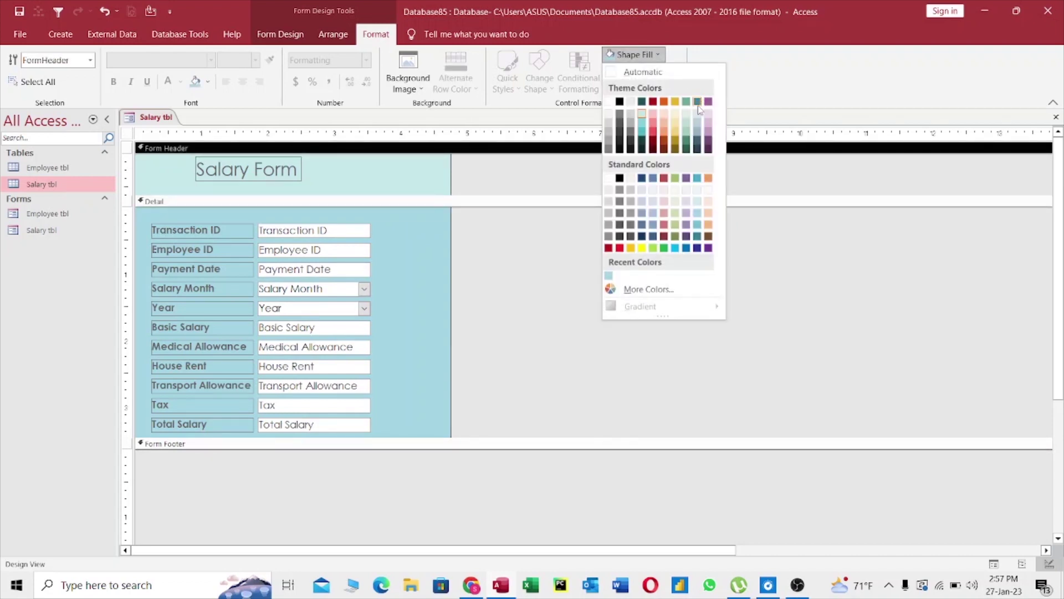
pyautogui.click(698, 123)
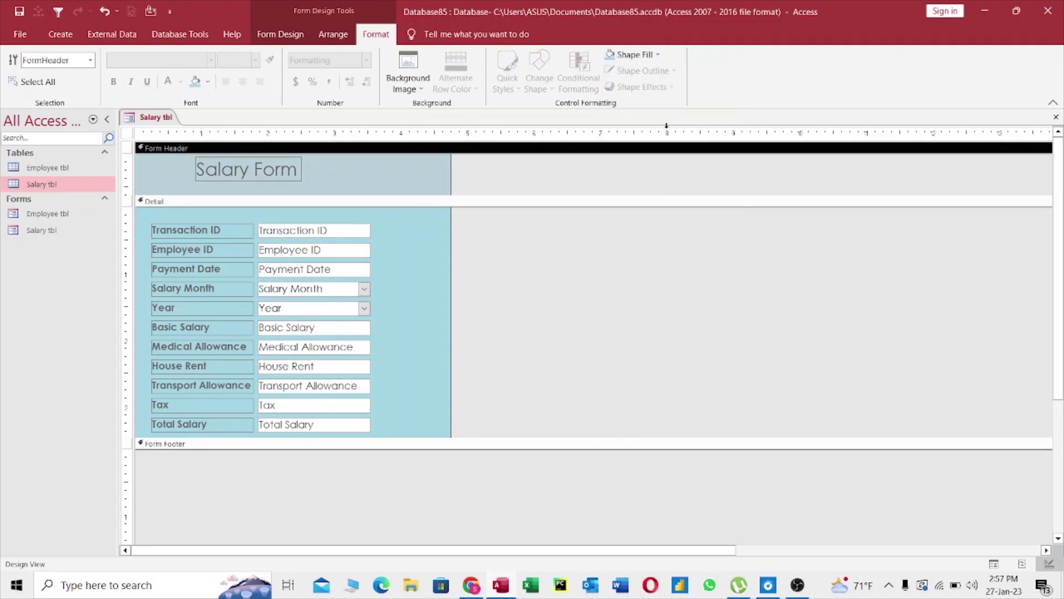
# - Preview the recolored form in Form View and return to Design View
pyautogui.rightClick(157, 122)
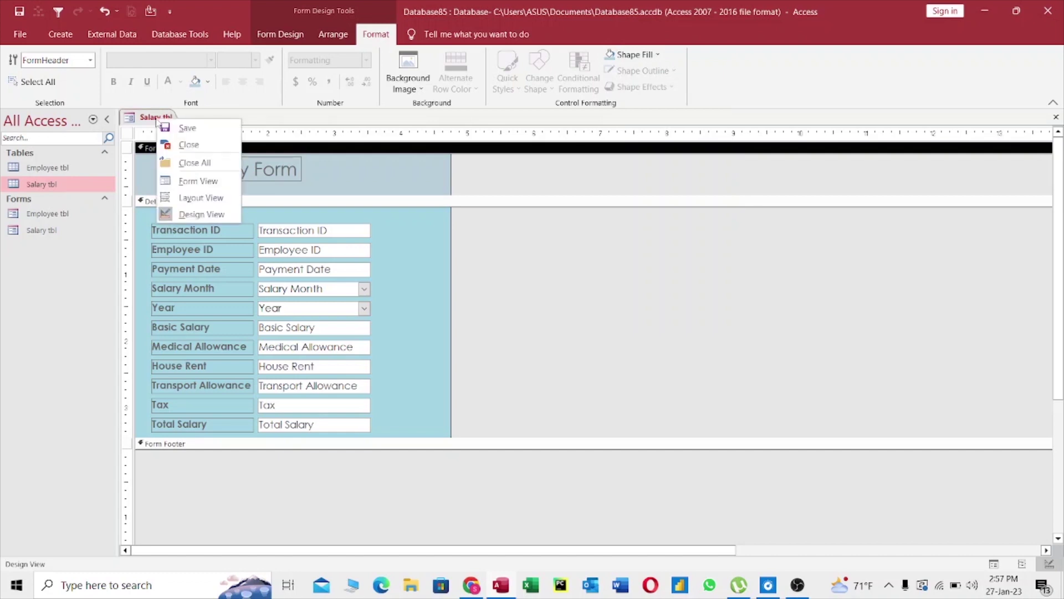
pyautogui.click(208, 183)
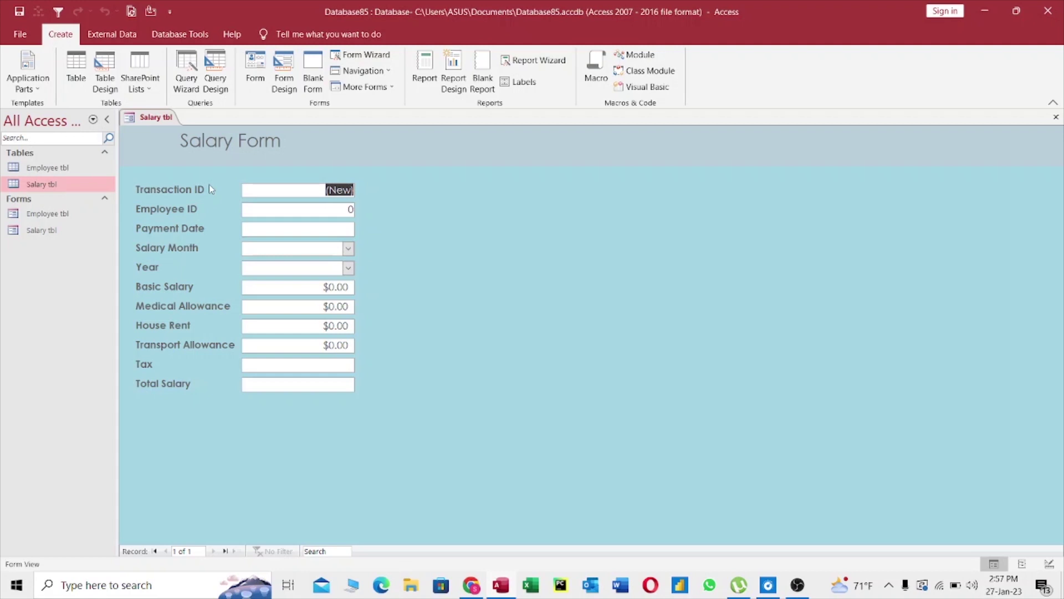
pyautogui.rightClick(164, 118)
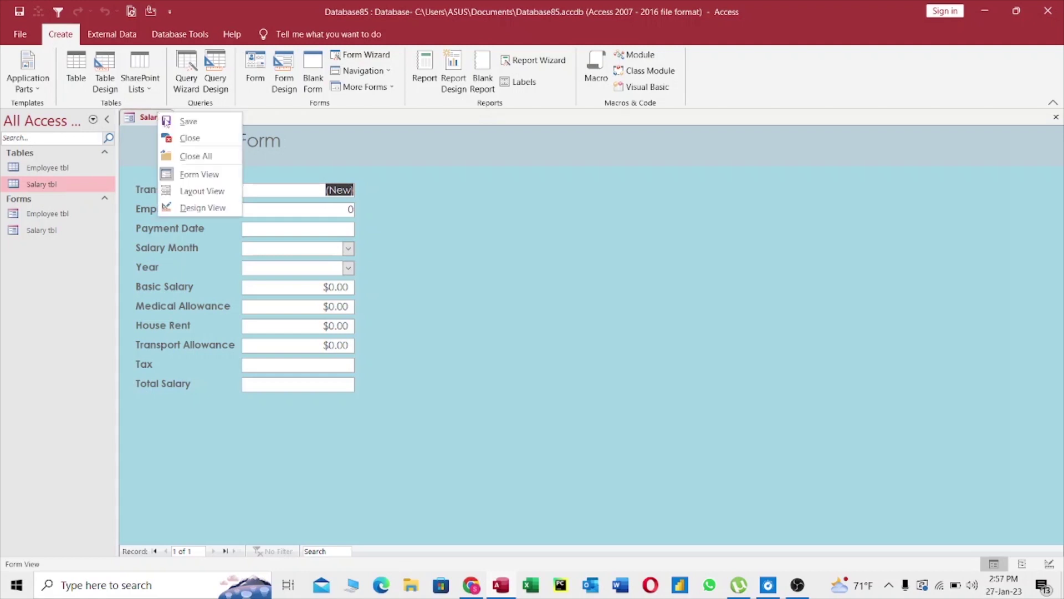
pyautogui.click(214, 206)
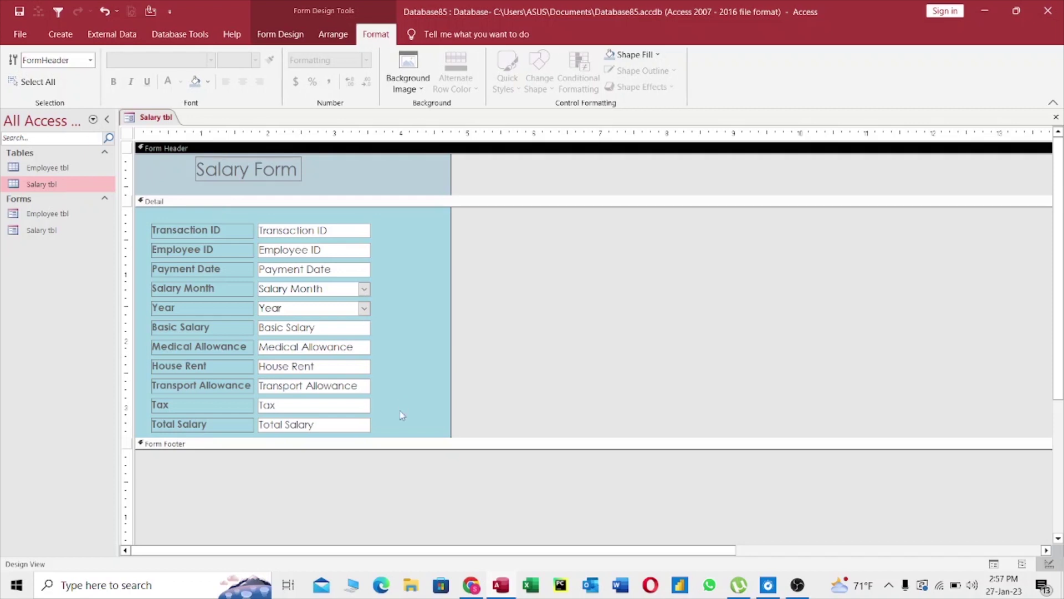
# - Extend the Detail section to about 4.2 inches high and place a command button below the Total Salary label
pyautogui.moveTo(397, 435); pyautogui.dragTo(396, 485)
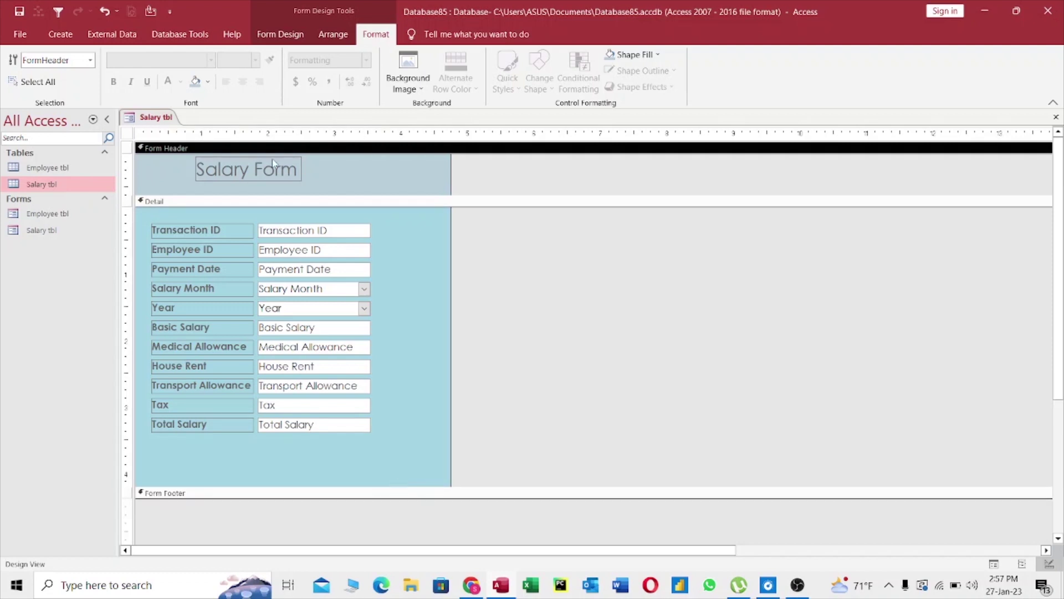
pyautogui.click(293, 34)
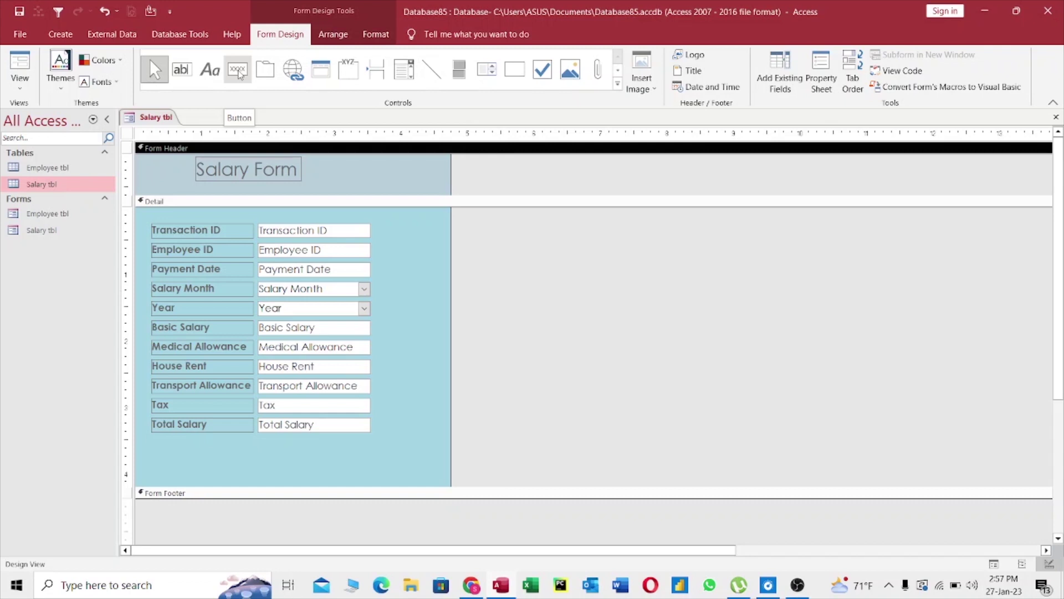
pyautogui.click(239, 73)
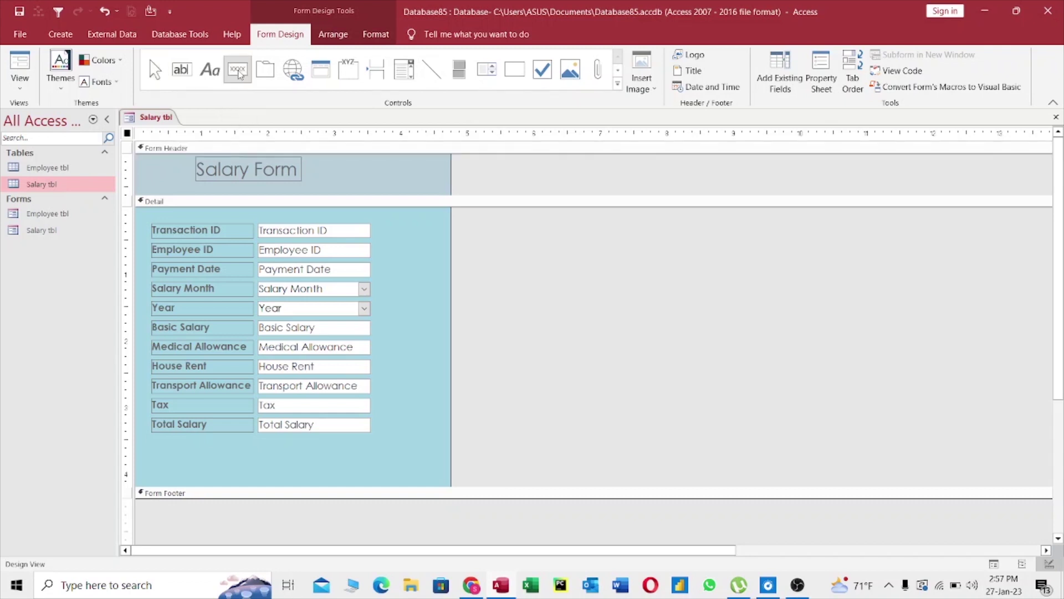
pyautogui.click(149, 454)
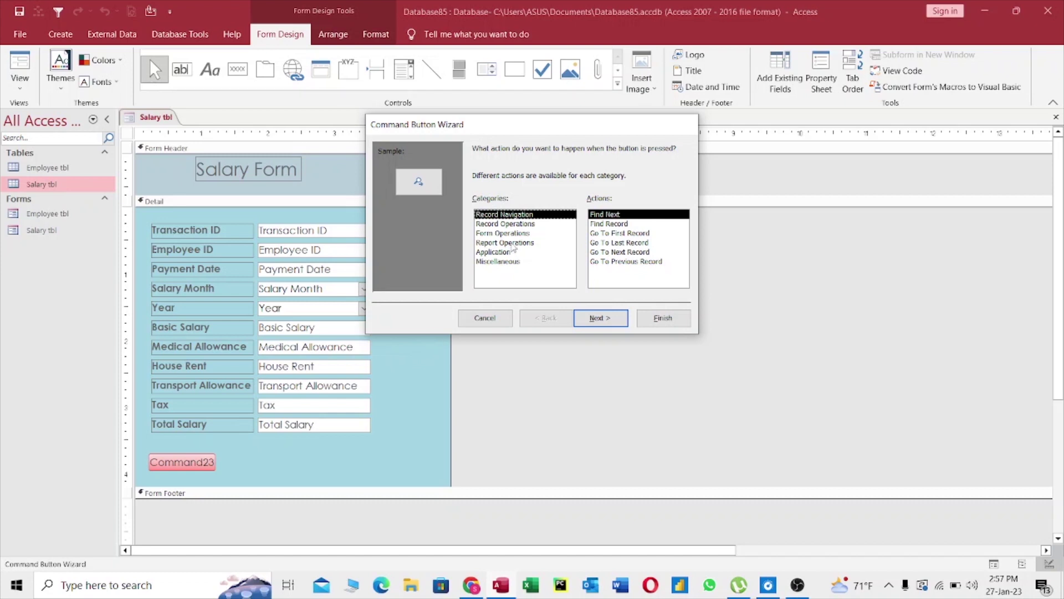
# - Assign the button the Record Operations action Add New Record with the text New, finish the wizard and widen the button slightly
pyautogui.click(525, 224)
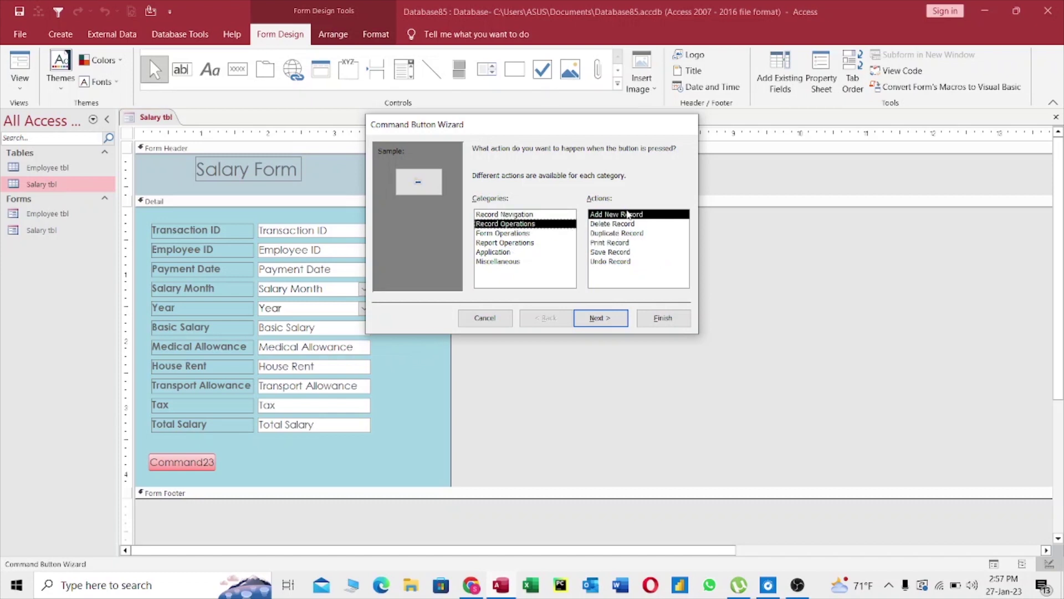
pyautogui.click(602, 319)
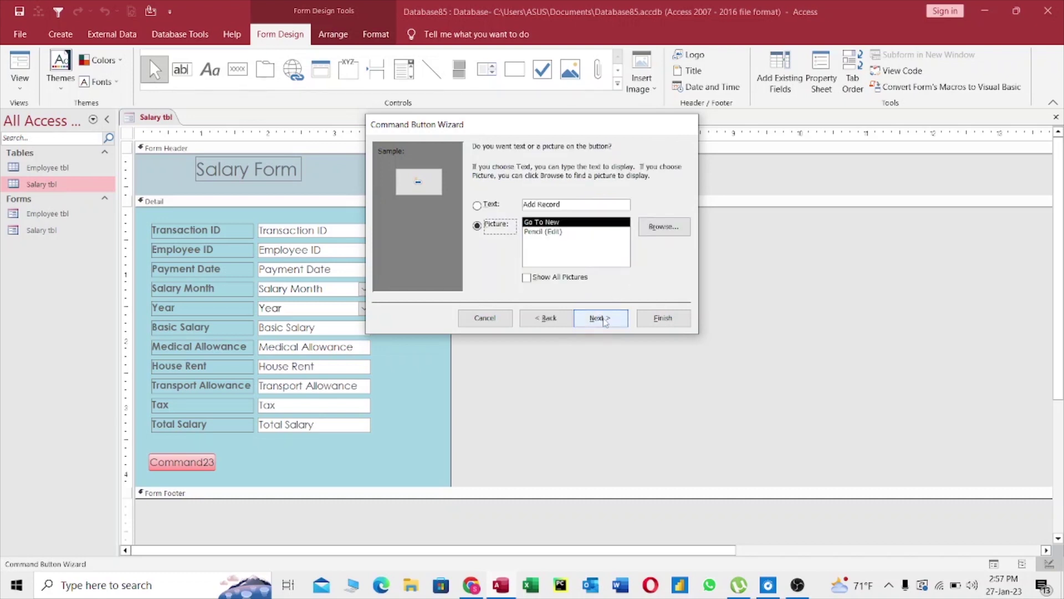
pyautogui.click(477, 205)
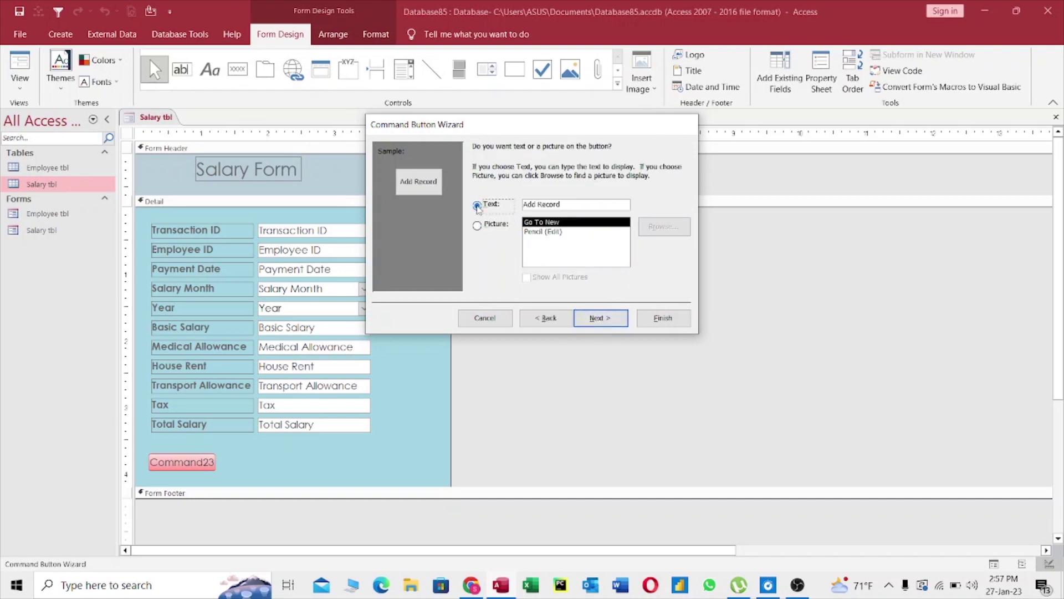
pyautogui.click(567, 204)
pyautogui.press('BackSpace')
pyautogui.write('New')
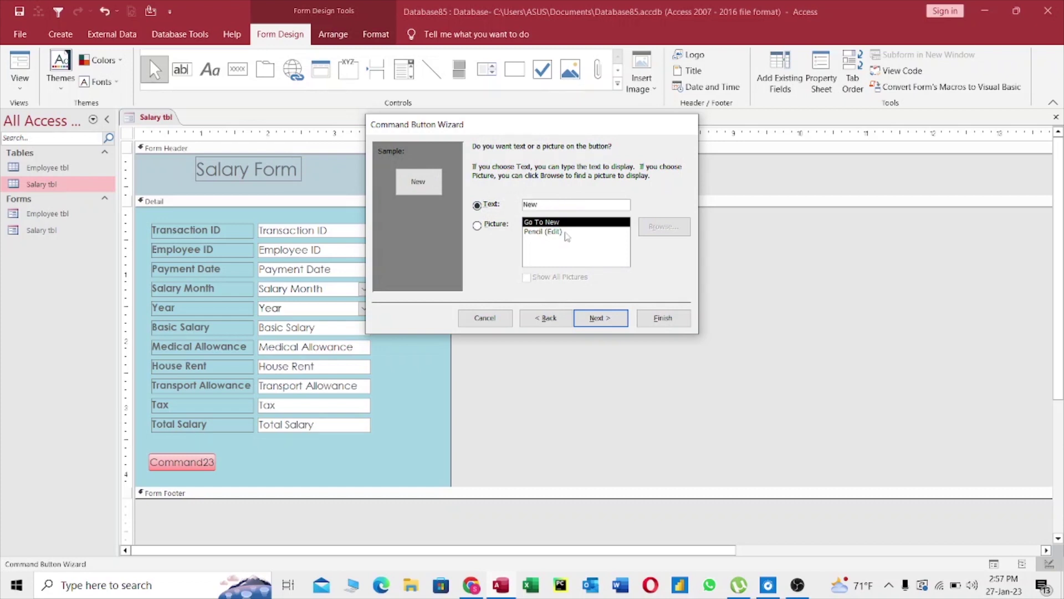
pyautogui.click(600, 318)
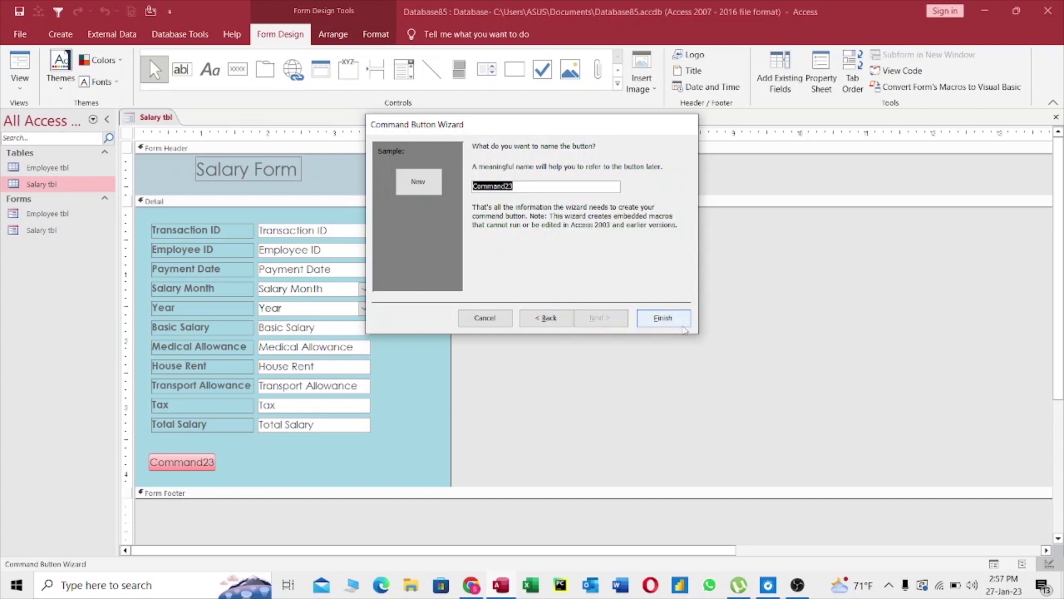
pyautogui.click(683, 325)
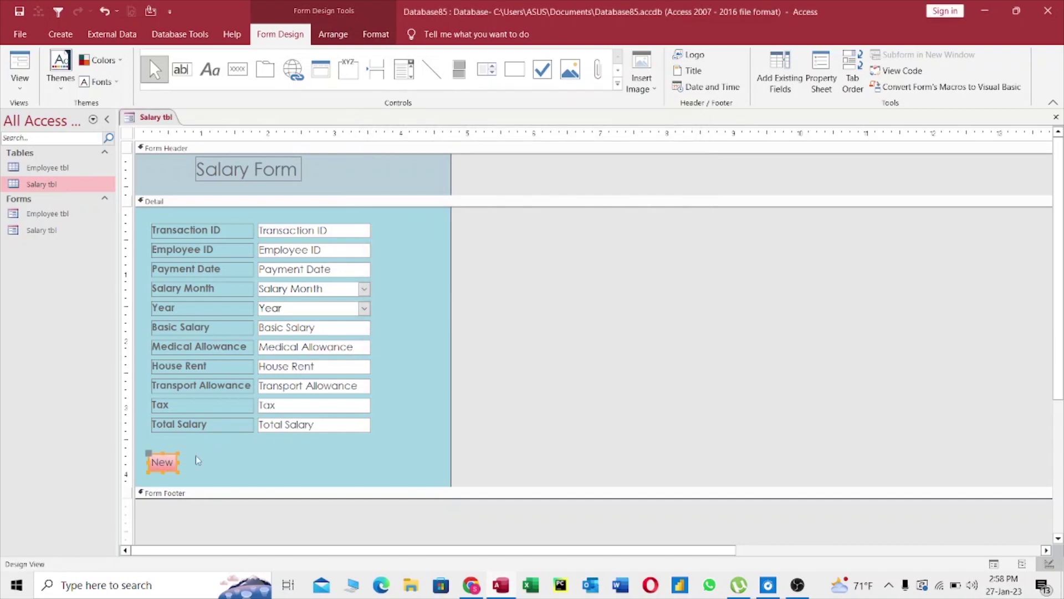
pyautogui.moveTo(178, 460); pyautogui.dragTo(186, 461)
# - Add a command button beside New with the Form Operations action Refresh Form Data and the text Save
pyautogui.click(245, 73)
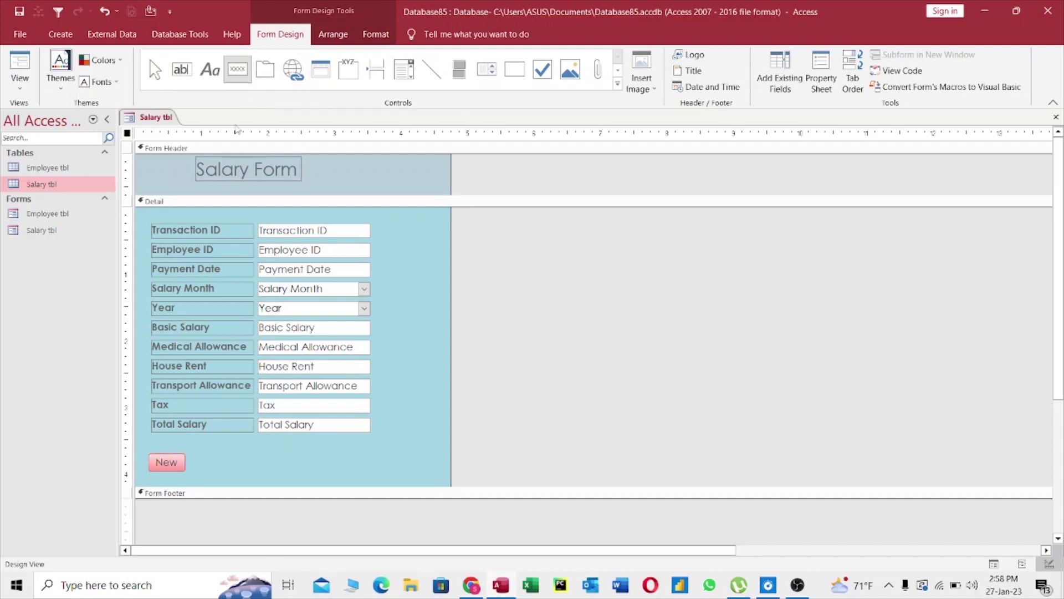
pyautogui.moveTo(208, 457); pyautogui.dragTo(274, 473)
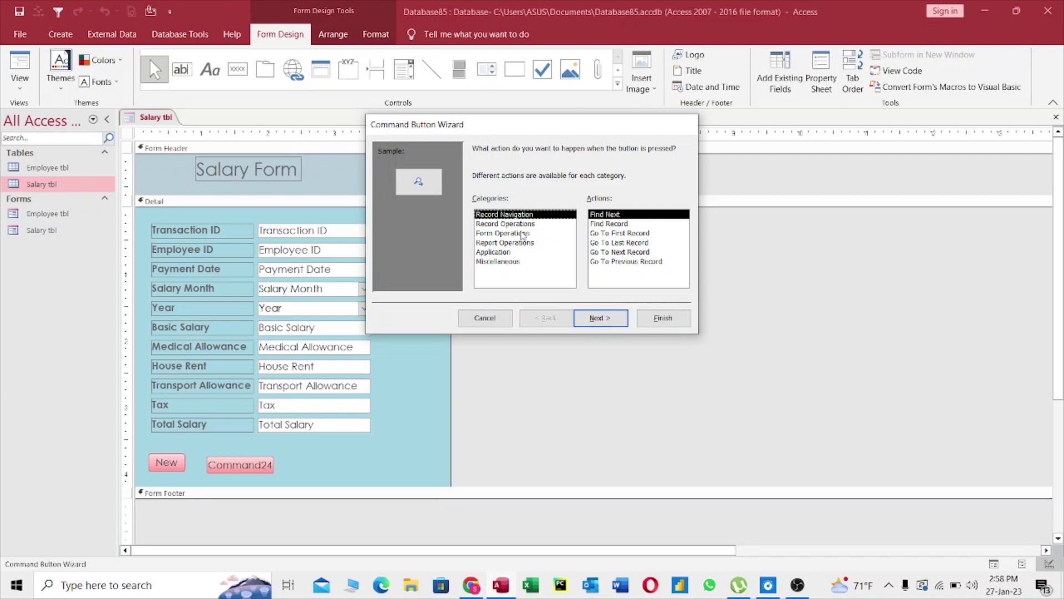
pyautogui.click(523, 233)
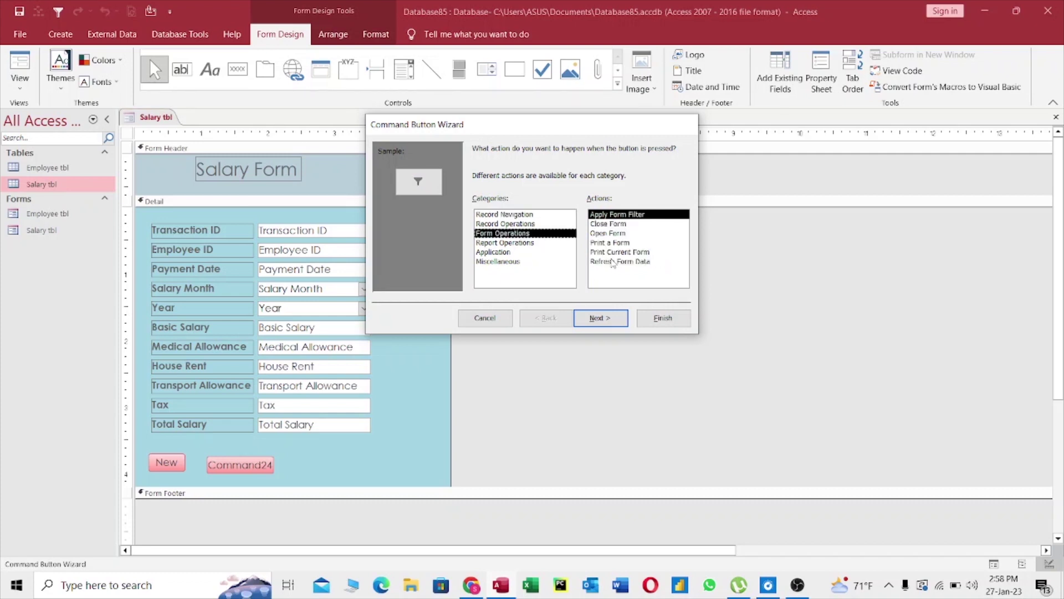
pyautogui.click(612, 262)
pyautogui.click(620, 320)
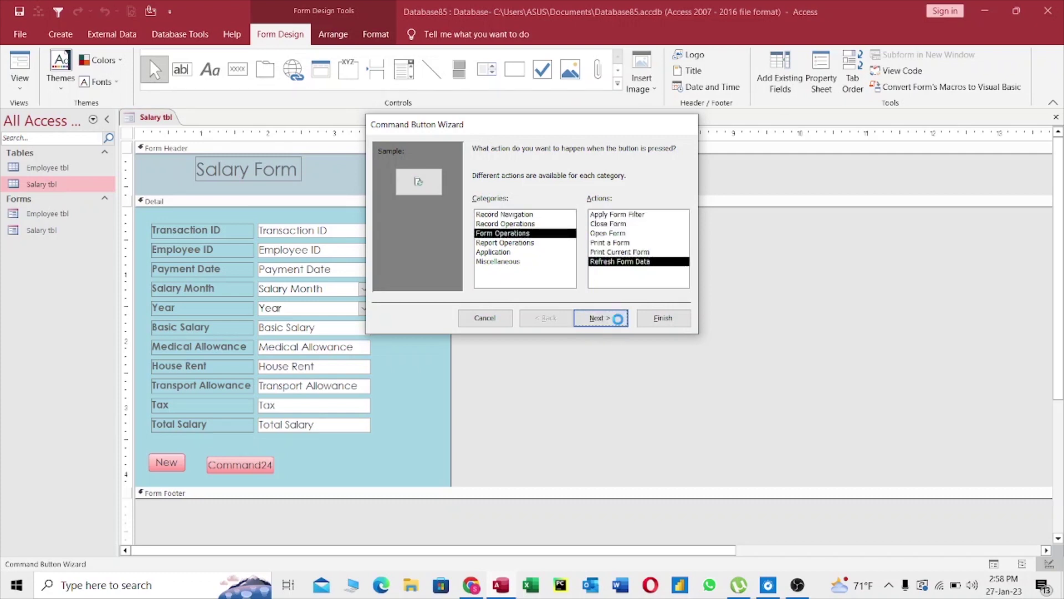
pyautogui.click(486, 206)
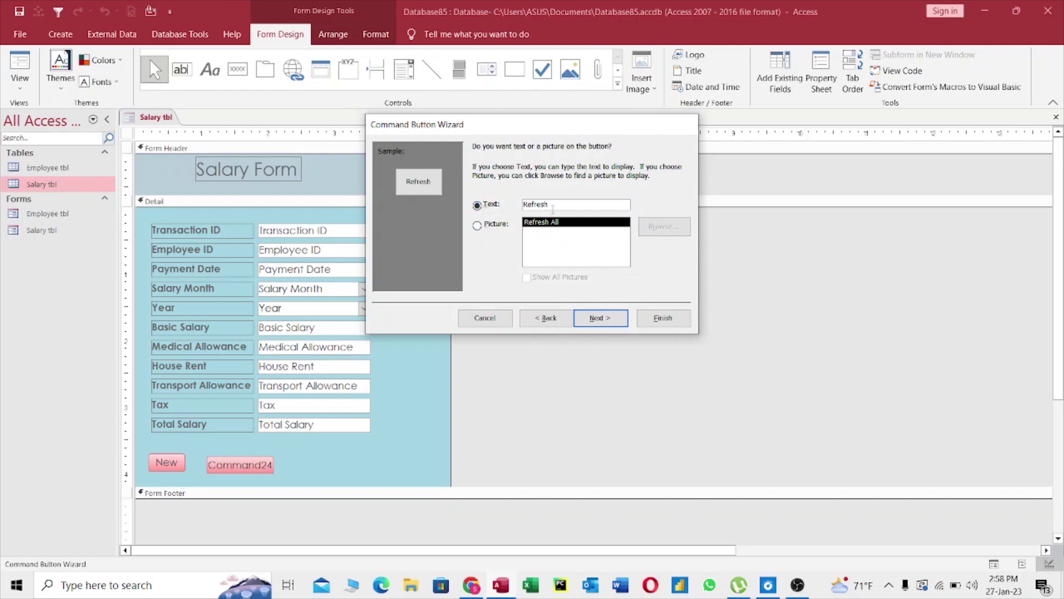
pyautogui.doubleClick(553, 209)
pyautogui.press('BackSpace')
pyautogui.write('Save')
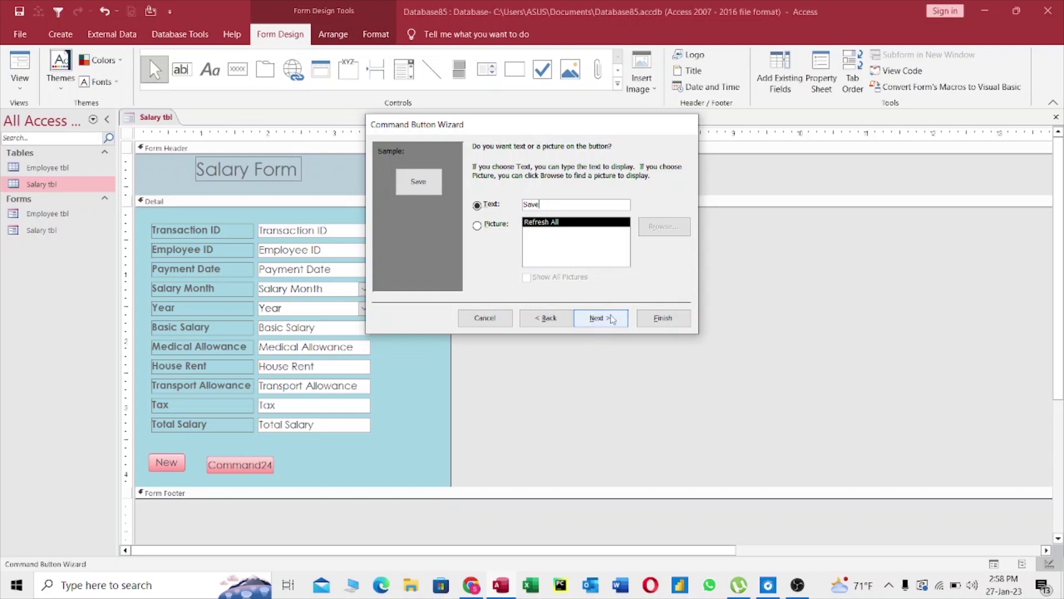
pyautogui.click(669, 324)
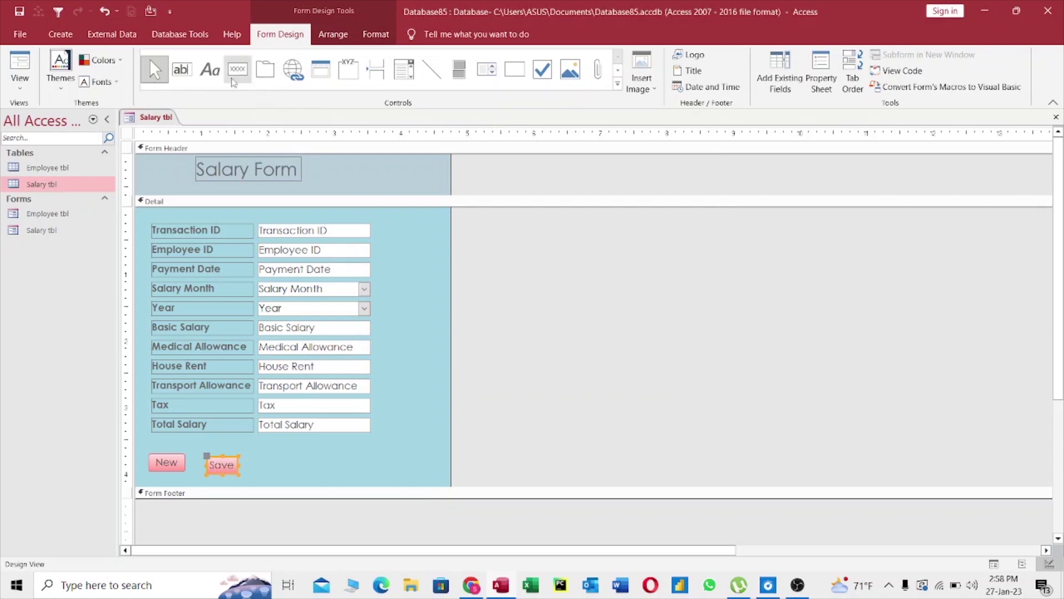
# - Place a third command button beside Save and assign it the Record Operations action Delete Record
pyautogui.click(238, 69)
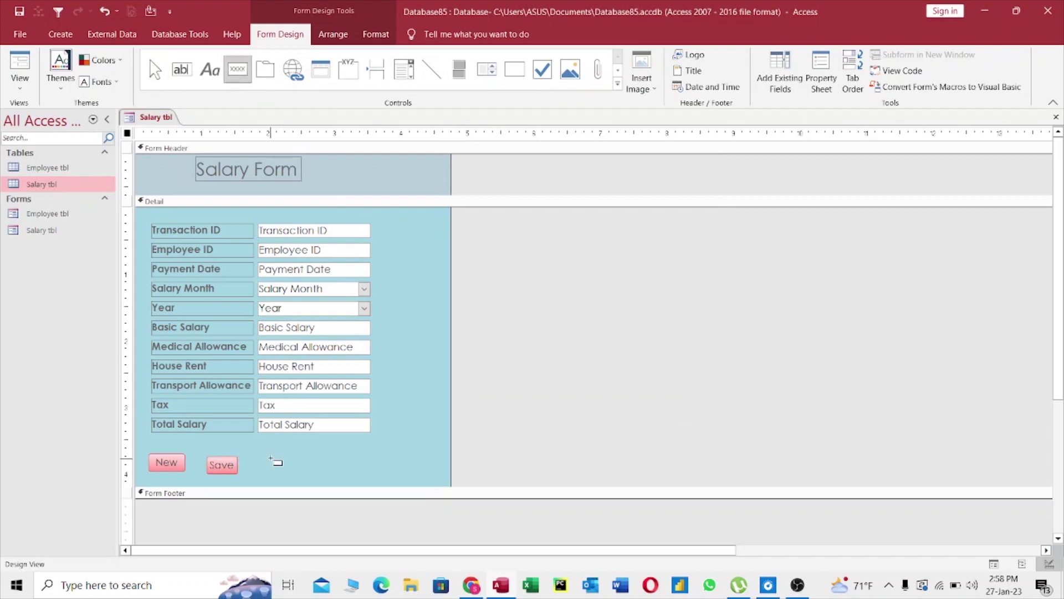
pyautogui.moveTo(270, 460); pyautogui.dragTo(337, 476)
pyautogui.click(523, 224)
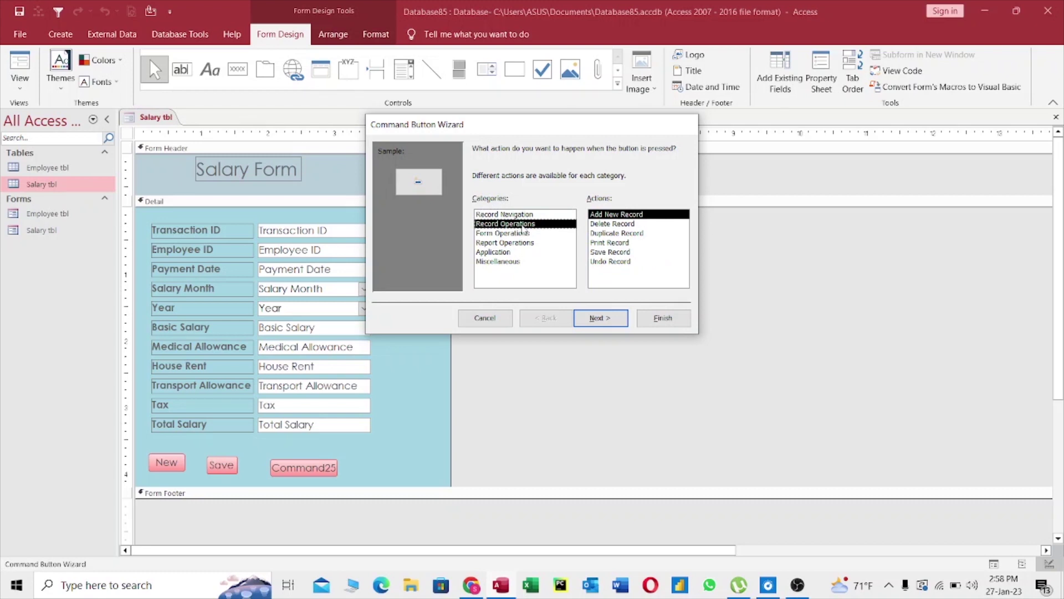
pyautogui.click(613, 224)
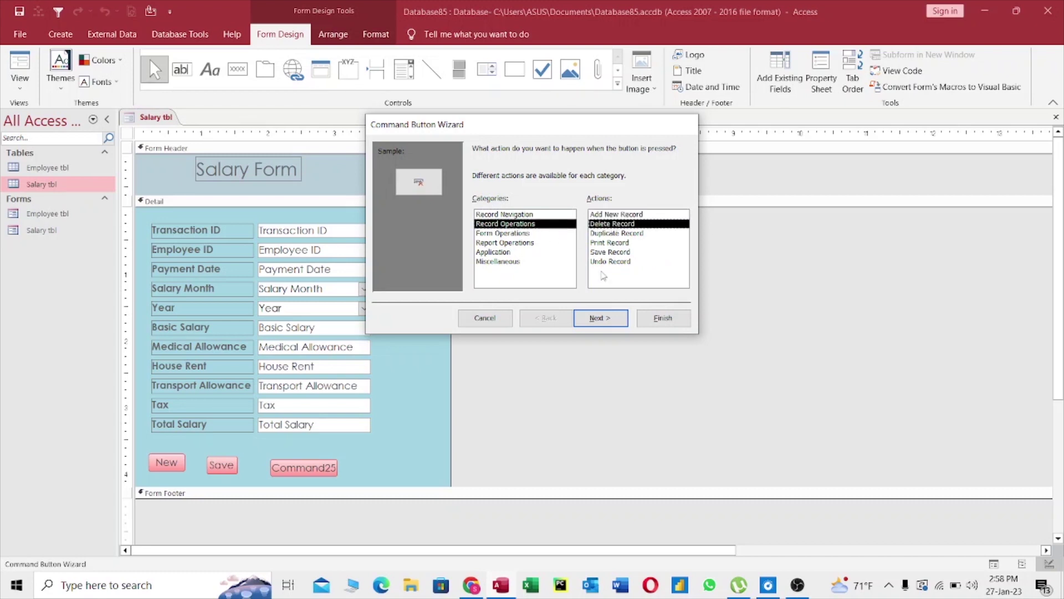
pyautogui.click(602, 325)
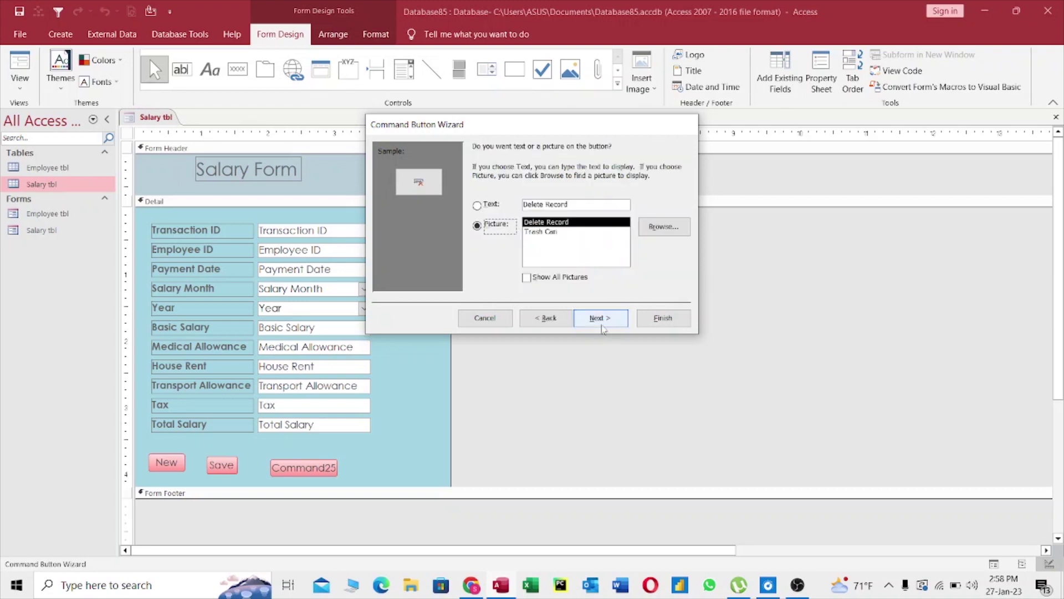
# - Show text instead of a picture on the button, shorten it to Delete and finish the wizard
pyautogui.click(478, 206)
pyautogui.click(578, 208)
pyautogui.press('BackSpace')
pyautogui.press('BackSpace')
pyautogui.press('BackSpace')
pyautogui.press('BackSpace')
pyautogui.press('BackSpace')
pyautogui.press('BackSpace')
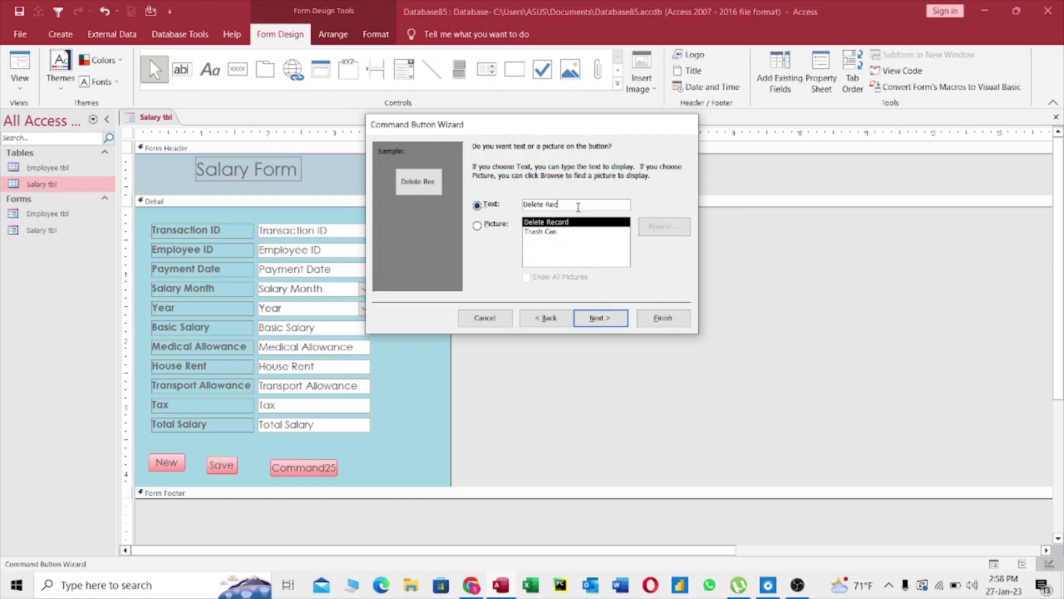
pyautogui.click(601, 319)
pyautogui.click(663, 319)
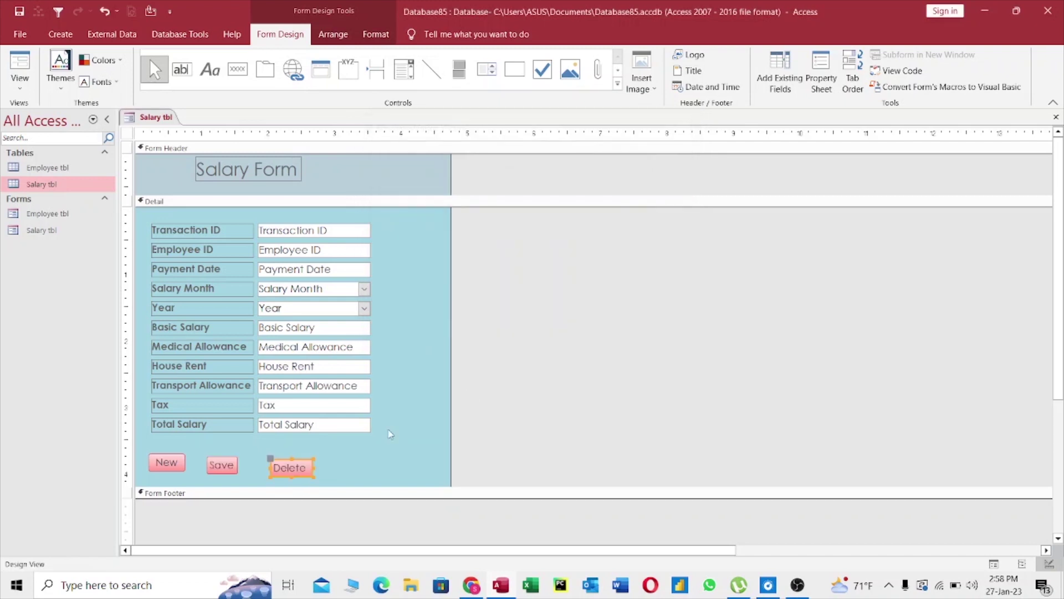
# - Move the Save and Delete buttons level with New and widen Save slightly to match it
pyautogui.click(324, 471)
pyautogui.moveTo(292, 471); pyautogui.dragTo(281, 469)
pyautogui.click(218, 470)
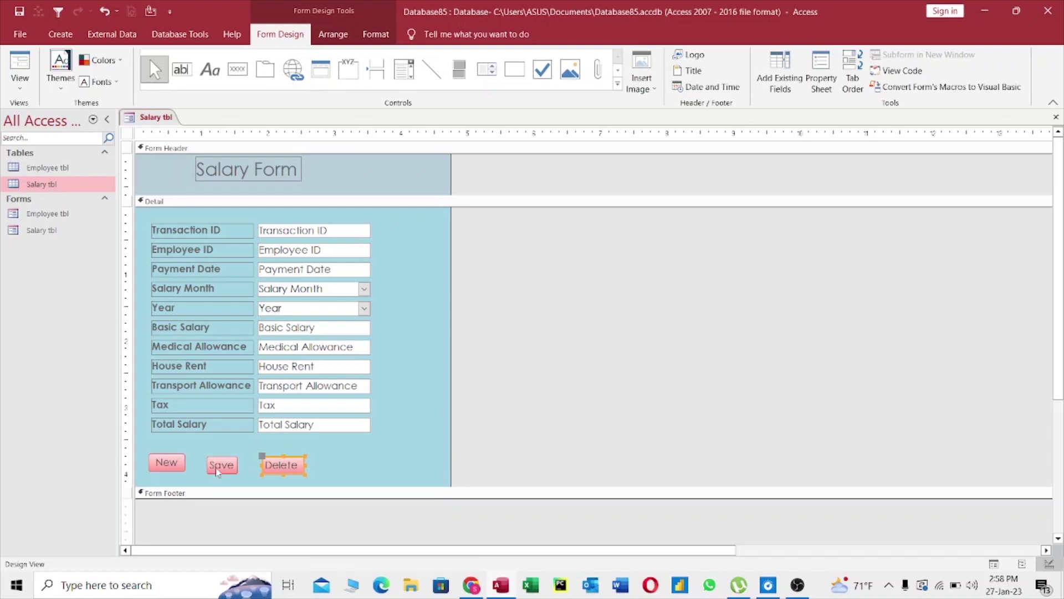
pyautogui.moveTo(218, 468); pyautogui.dragTo(287, 466)
pyautogui.click(288, 467)
pyautogui.click(308, 467)
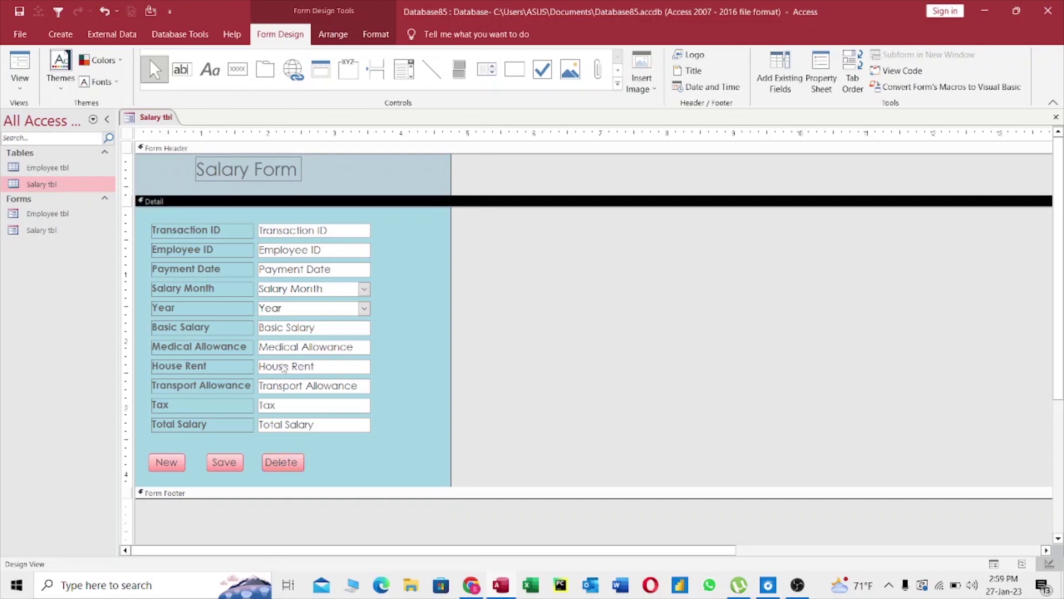
# - Preview the form with its three command buttons in Form View and return to Design View
pyautogui.rightClick(161, 118)
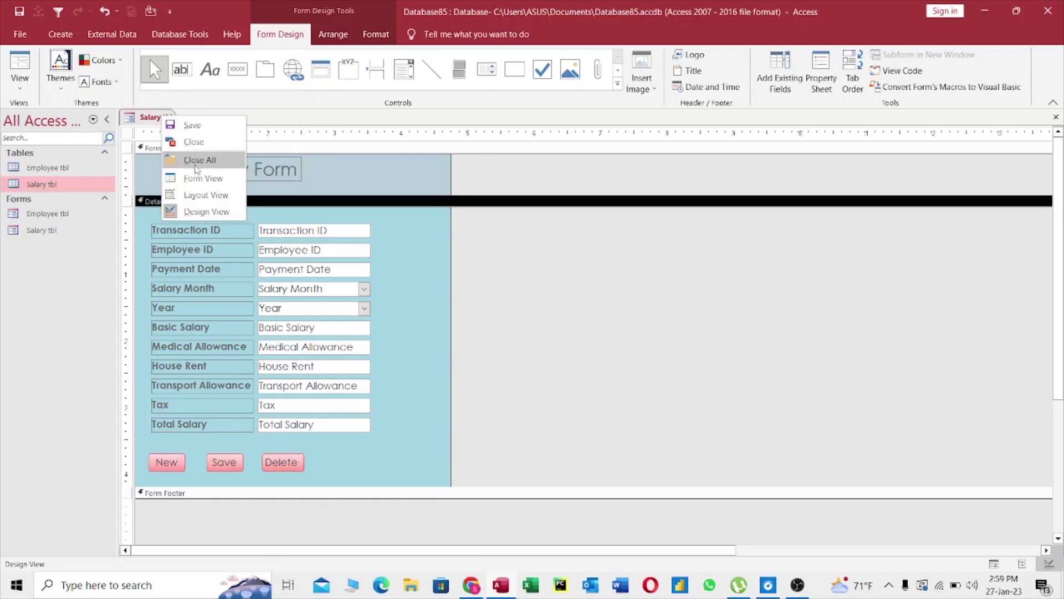
pyautogui.click(203, 178)
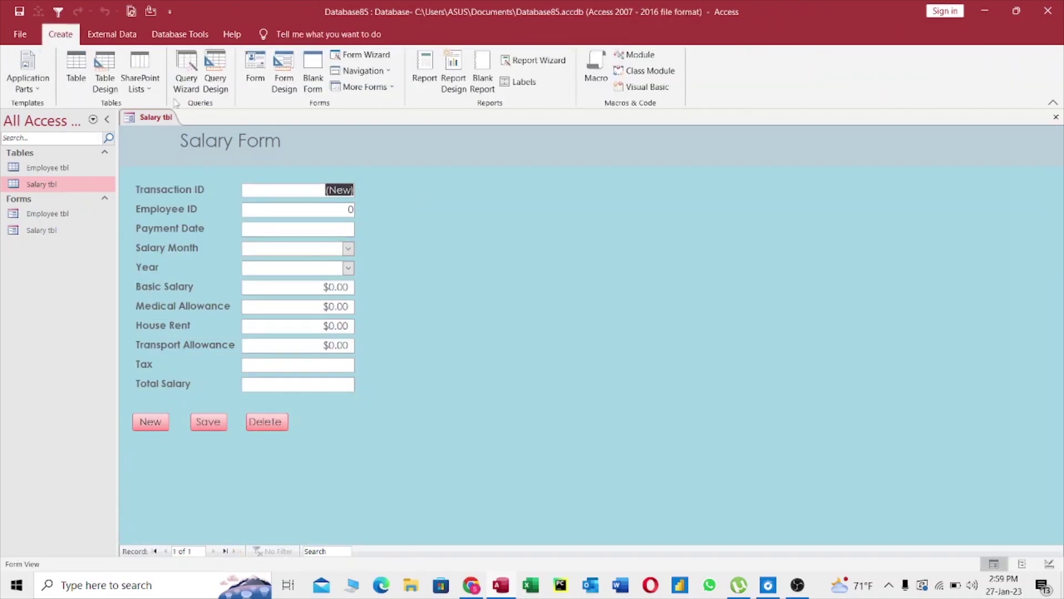
pyautogui.rightClick(157, 117)
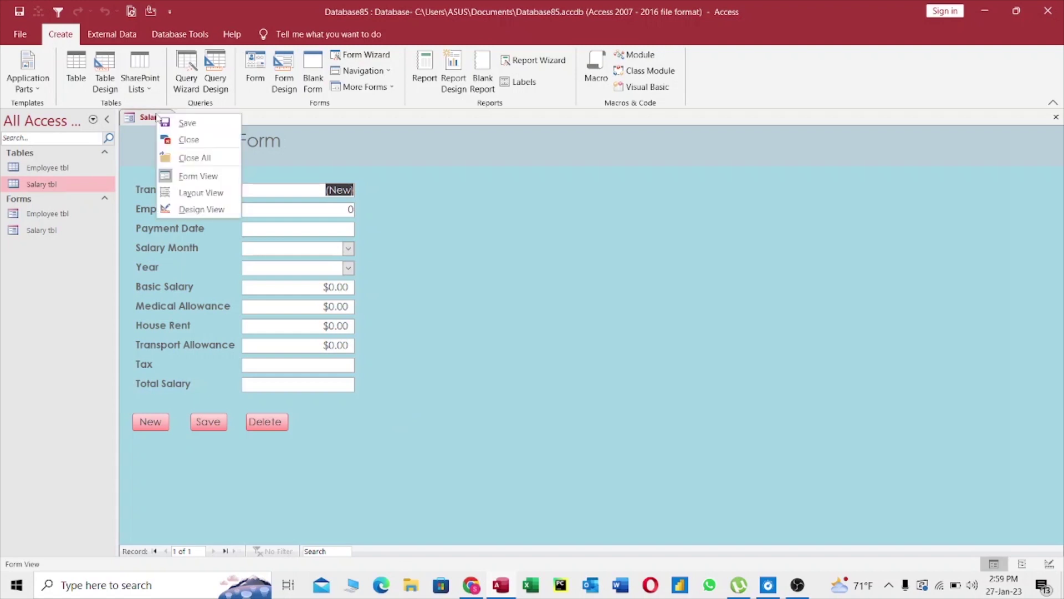
pyautogui.click(199, 209)
# - Shift the three buttons right to center them below the fields and draw a rectangle about 3.9 by 3.5 inches around all field rows
pyautogui.moveTo(322, 472)
pyautogui.mouseDown()
pyautogui.moveTo(176, 454)
pyautogui.moveTo(228, 467)
pyautogui.moveTo(284, 460)
pyautogui.mouseUp()
pyautogui.click(380, 465)
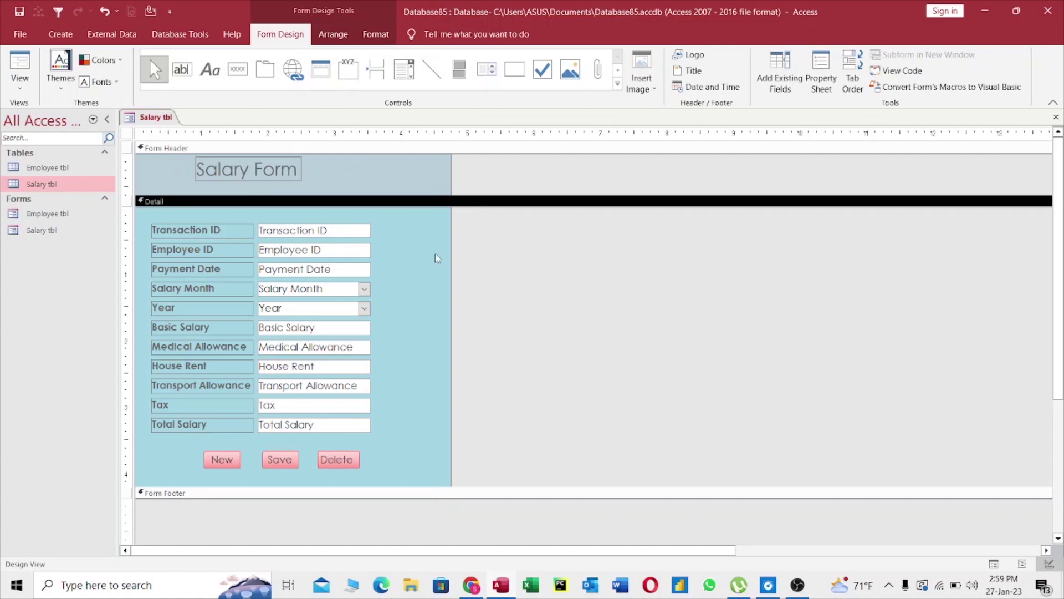
pyautogui.click(513, 79)
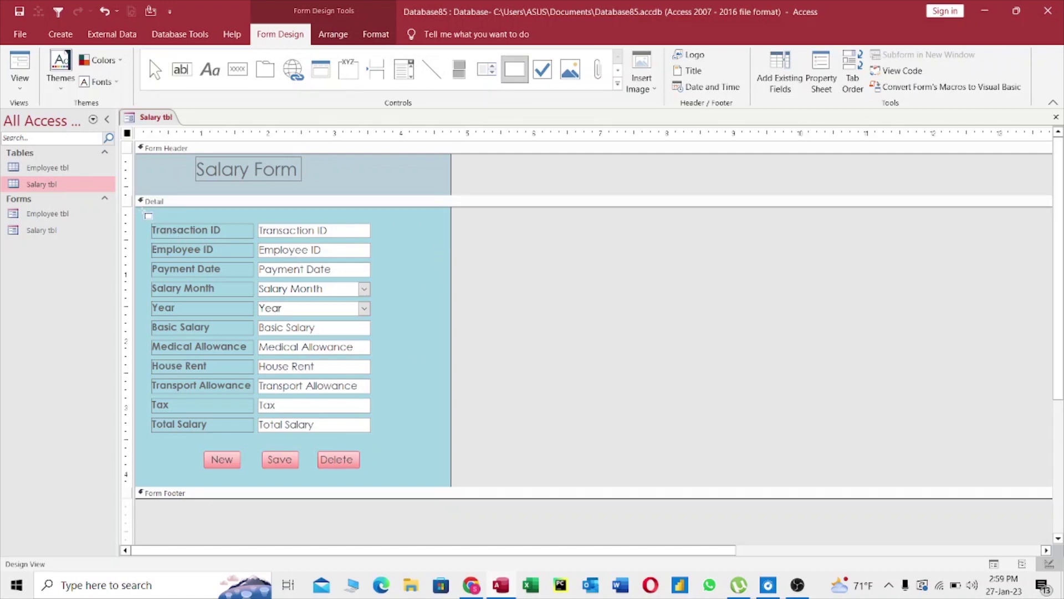
pyautogui.moveTo(142, 213)
pyautogui.mouseDown()
pyautogui.moveTo(225, 249)
pyautogui.moveTo(360, 446)
pyautogui.moveTo(398, 443)
pyautogui.mouseUp()
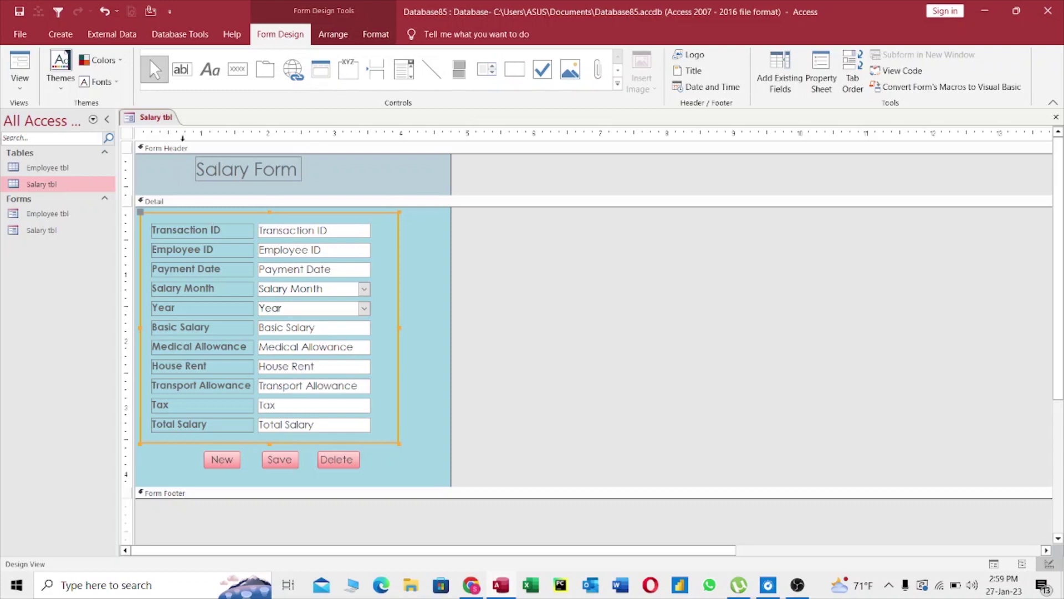
# - Preview the rectangle and repositioned buttons in Form View and return to Design View
pyautogui.rightClick(160, 117)
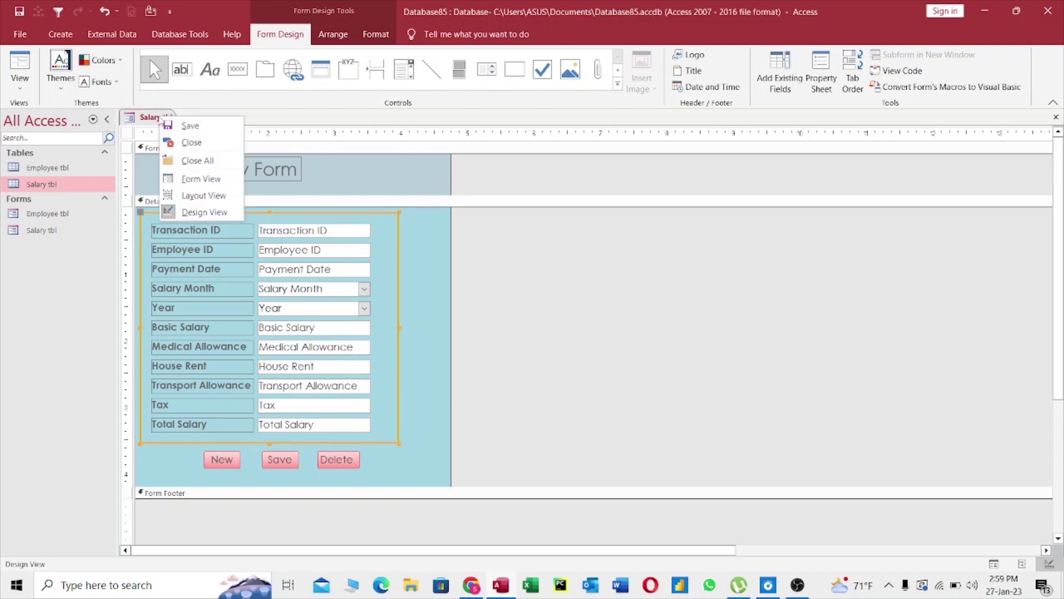
pyautogui.click(202, 178)
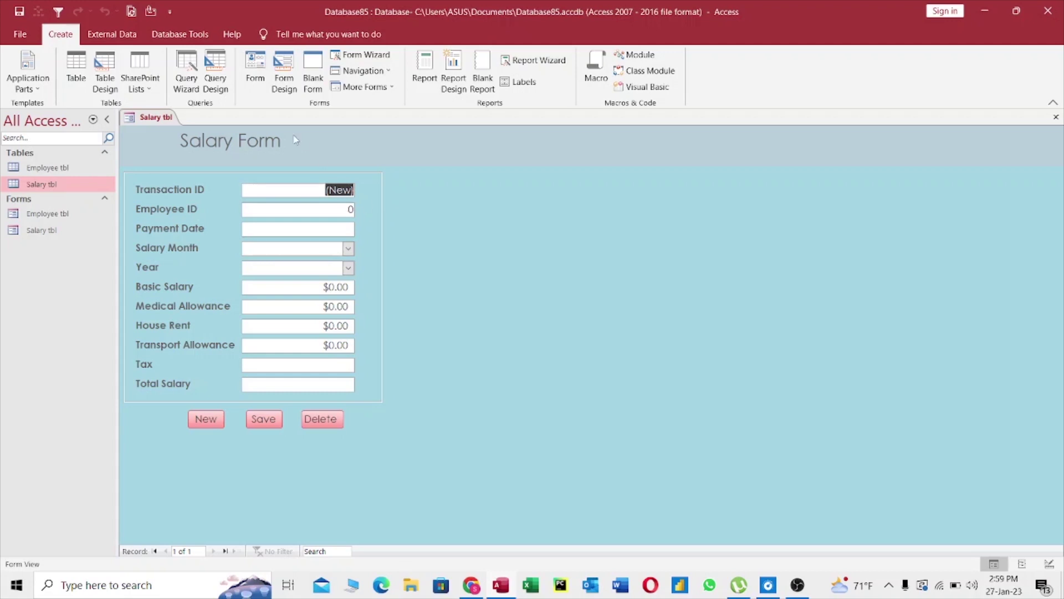
pyautogui.rightClick(155, 121)
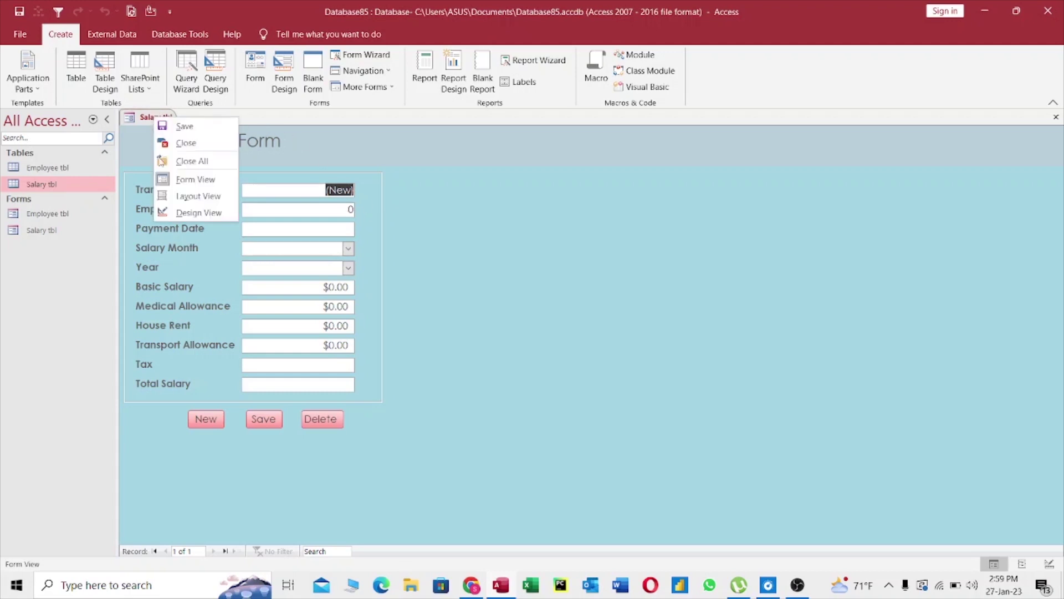
pyautogui.click(199, 213)
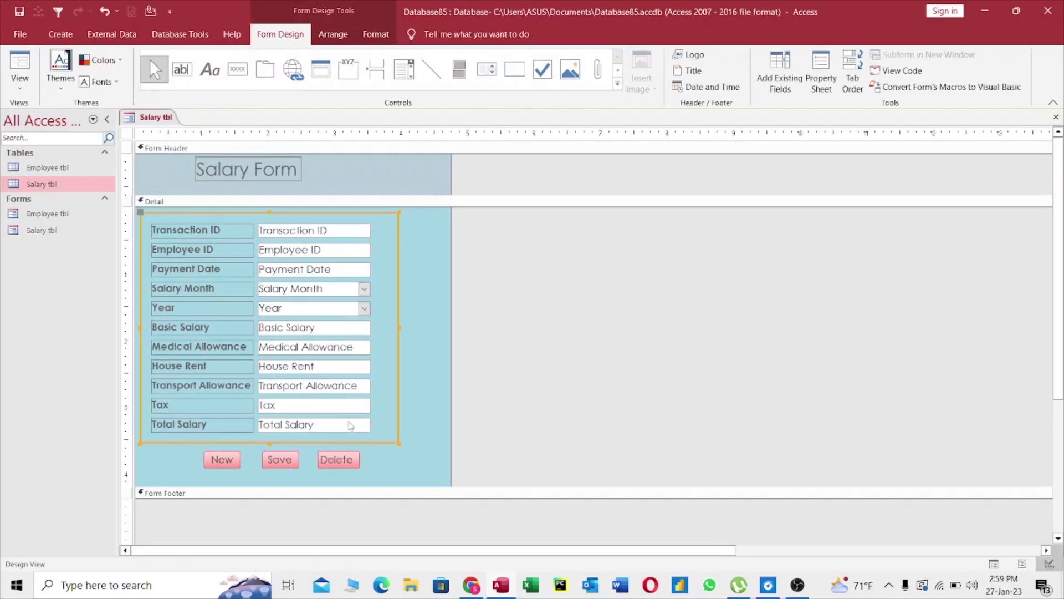
# - Apply the red gradient theme style from the fifth row of Quick Styles to the New, Save and Delete buttons
pyautogui.moveTo(377, 467); pyautogui.dragTo(241, 453)
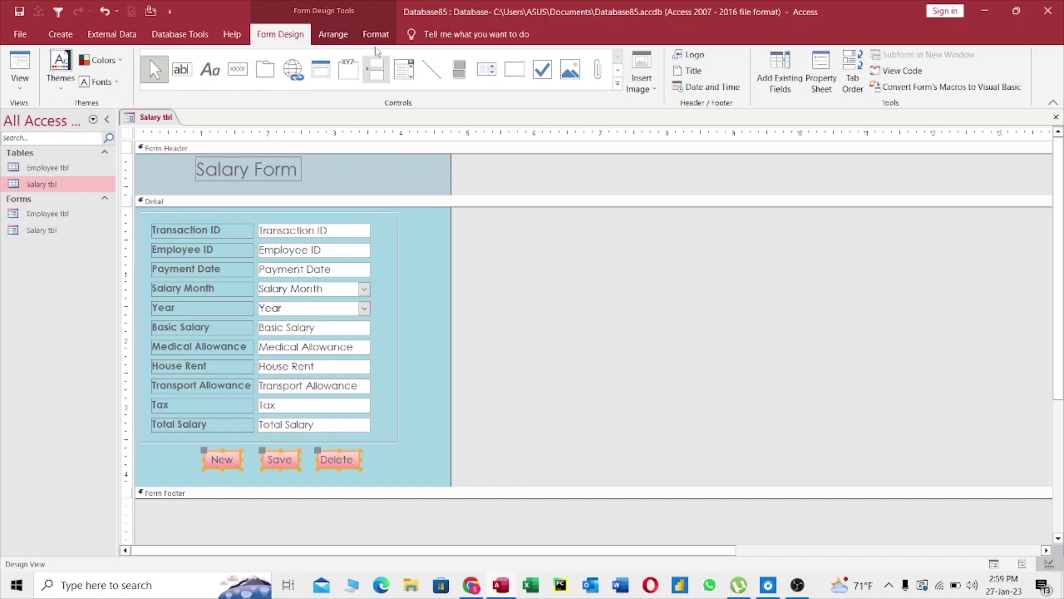
pyautogui.click(375, 34)
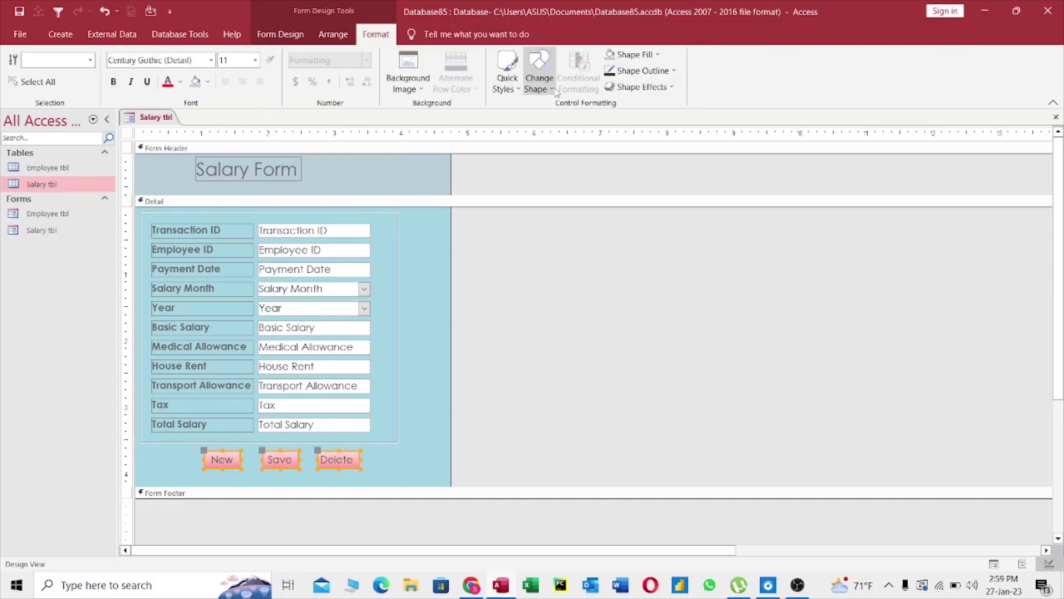
pyautogui.click(507, 77)
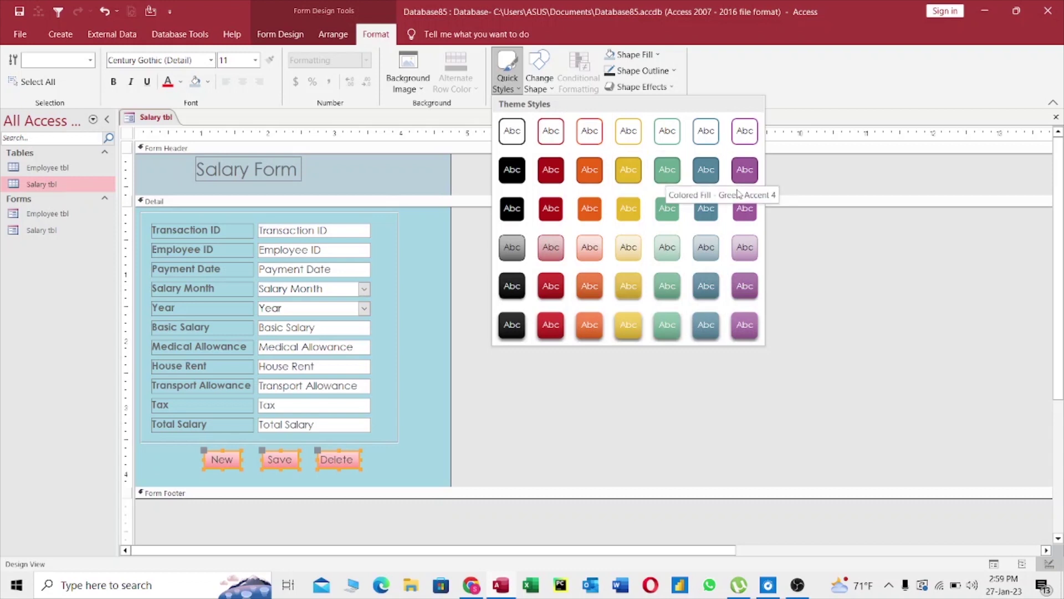
pyautogui.click(551, 287)
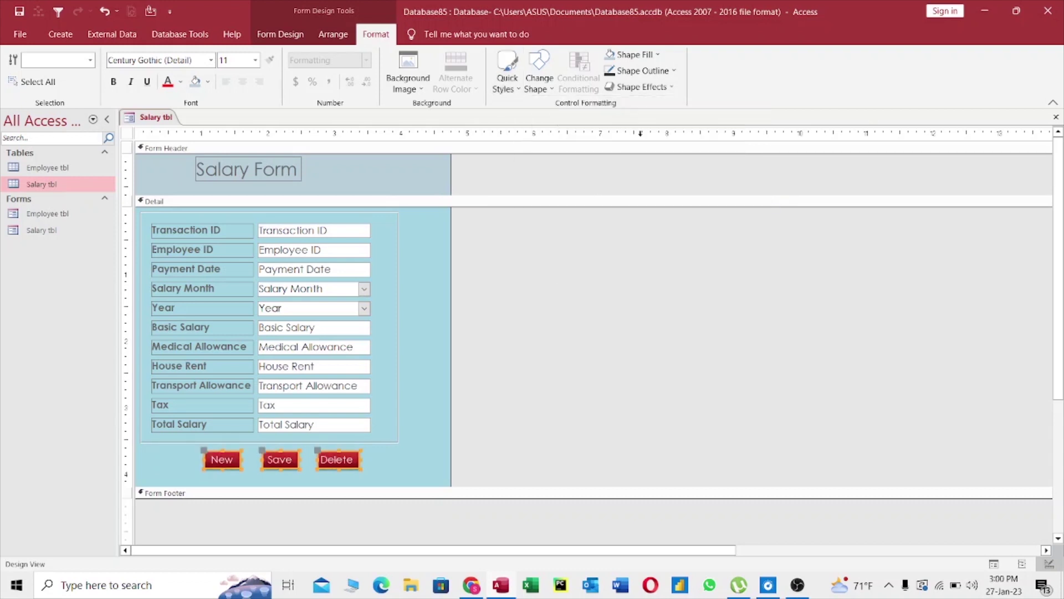
# - Give the three buttons a white shape outline and a dark teal shape fill from the theme colors
pyautogui.click(673, 71)
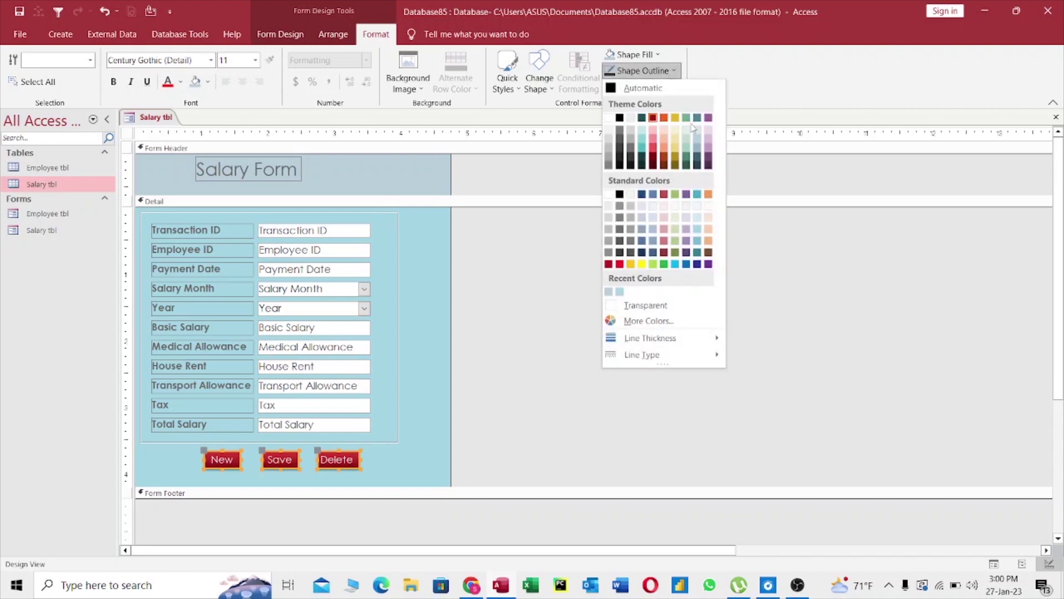
pyautogui.click(608, 118)
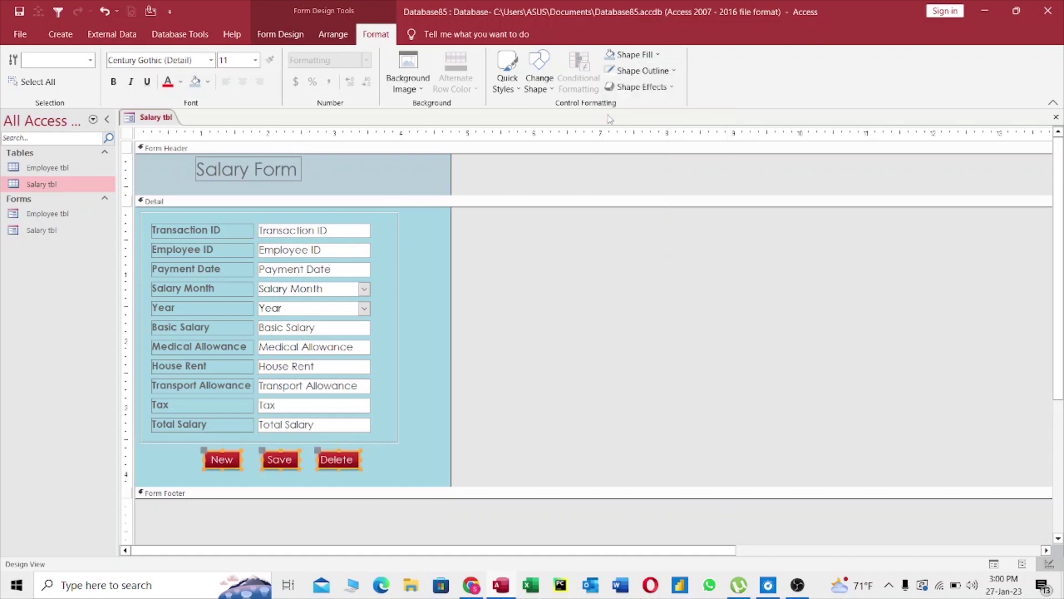
pyautogui.click(646, 54)
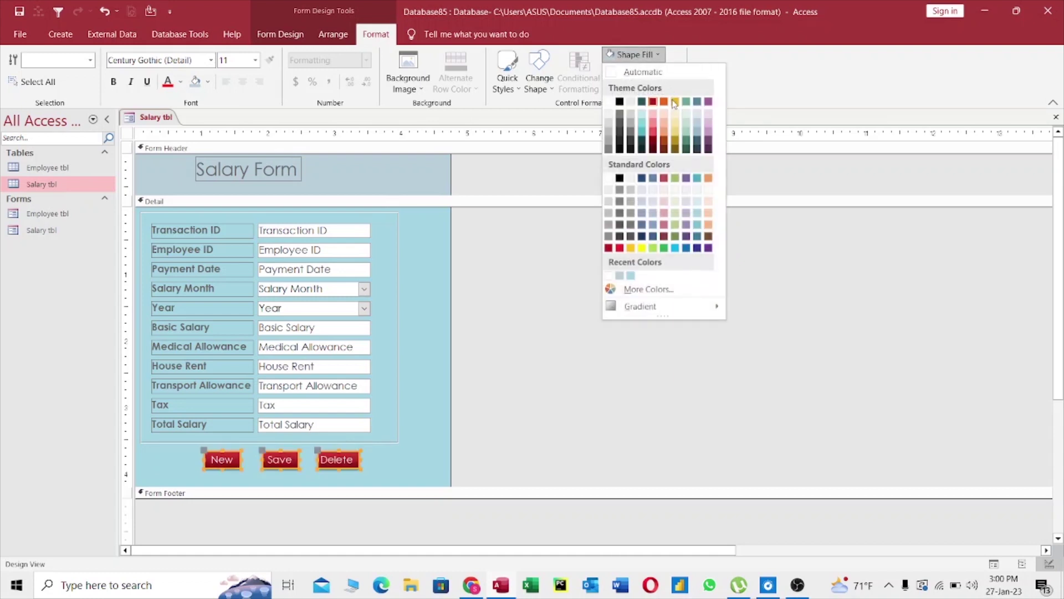
pyautogui.click(642, 102)
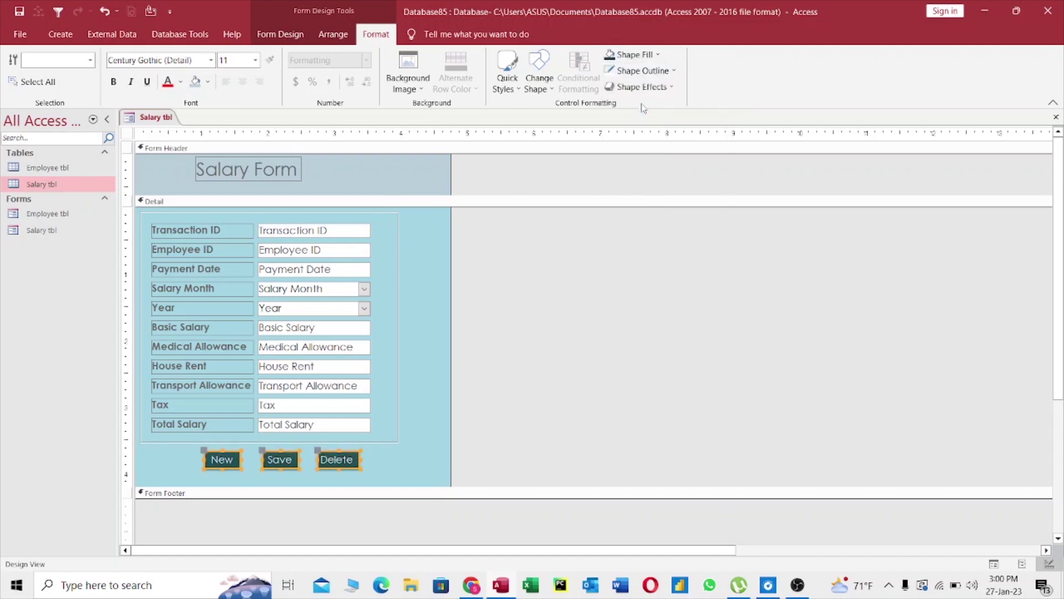
# - Apply the top-center Inner shadow effect to the New, Save and Delete buttons and show the form in Form View
pyautogui.click(643, 87)
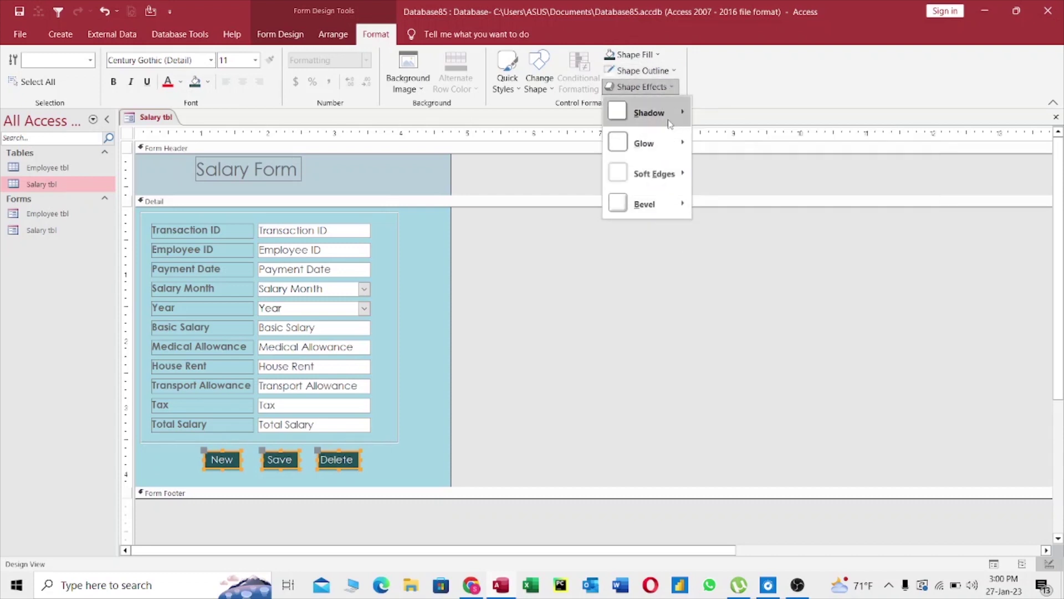
pyautogui.moveTo(669, 123)
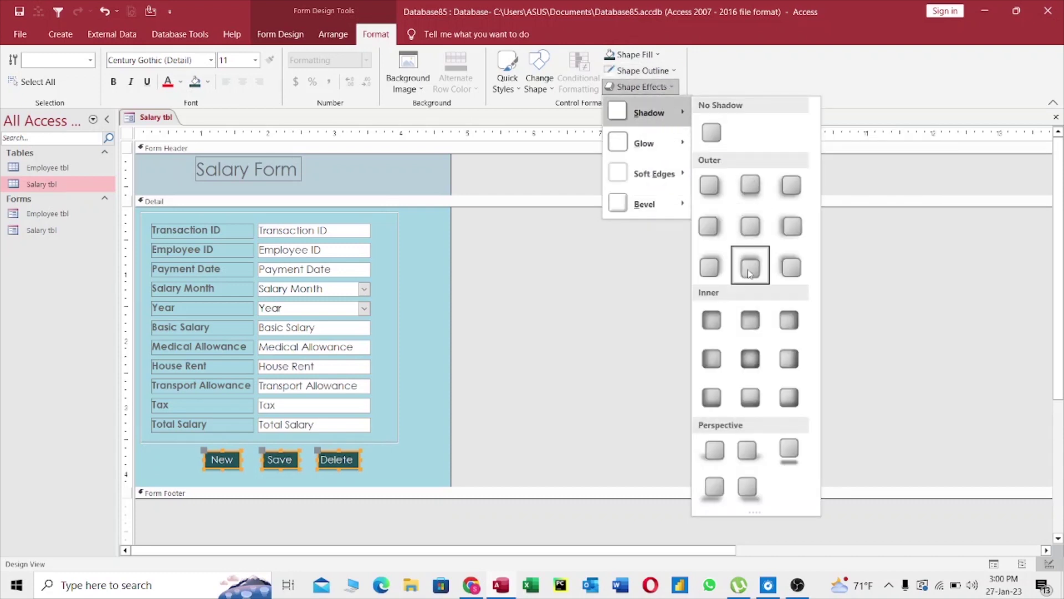
pyautogui.click(748, 320)
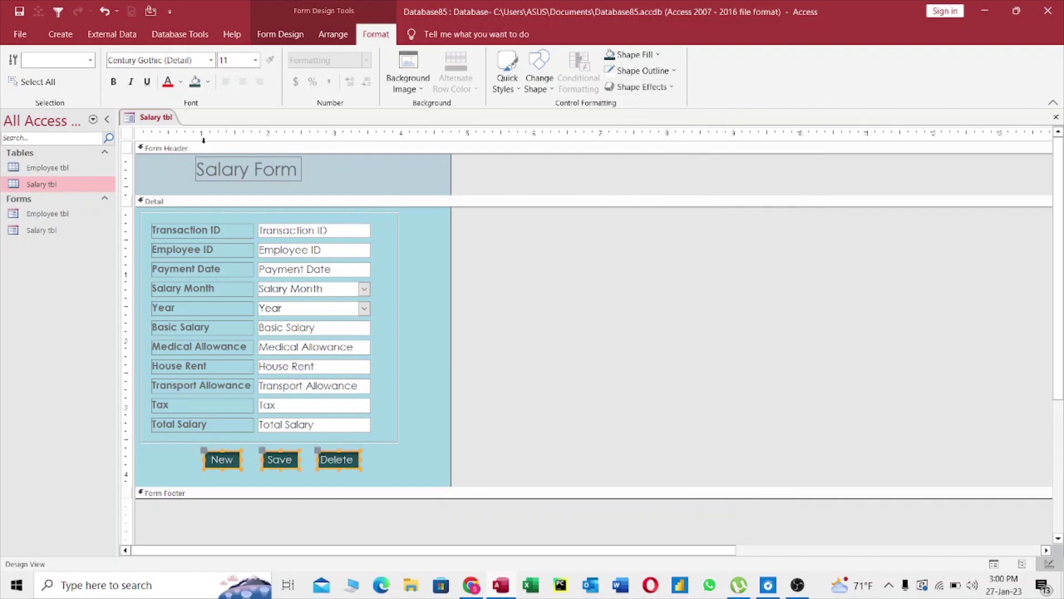
pyautogui.rightClick(159, 118)
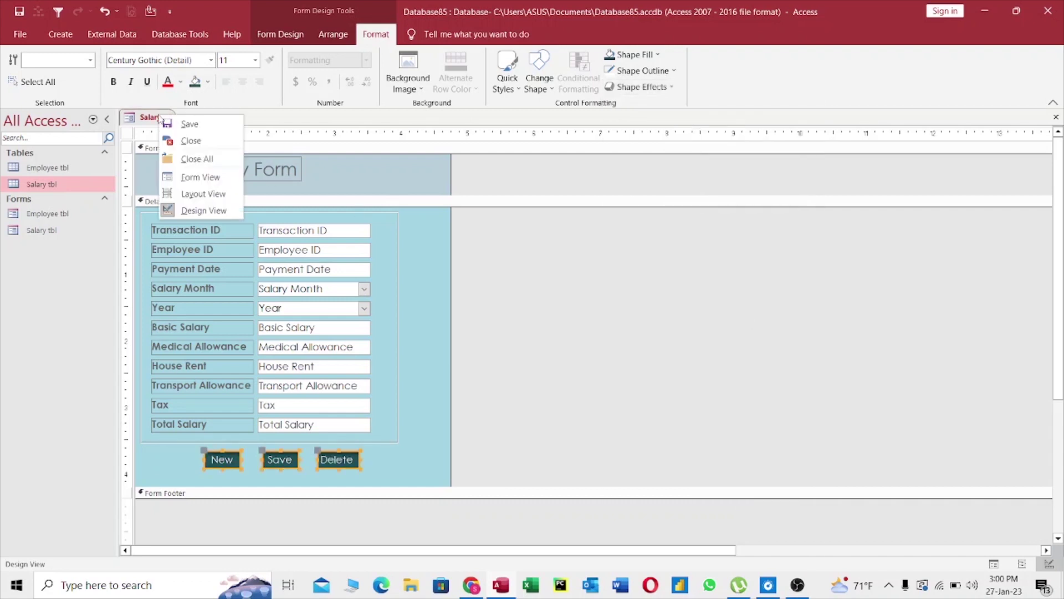
pyautogui.click(201, 177)
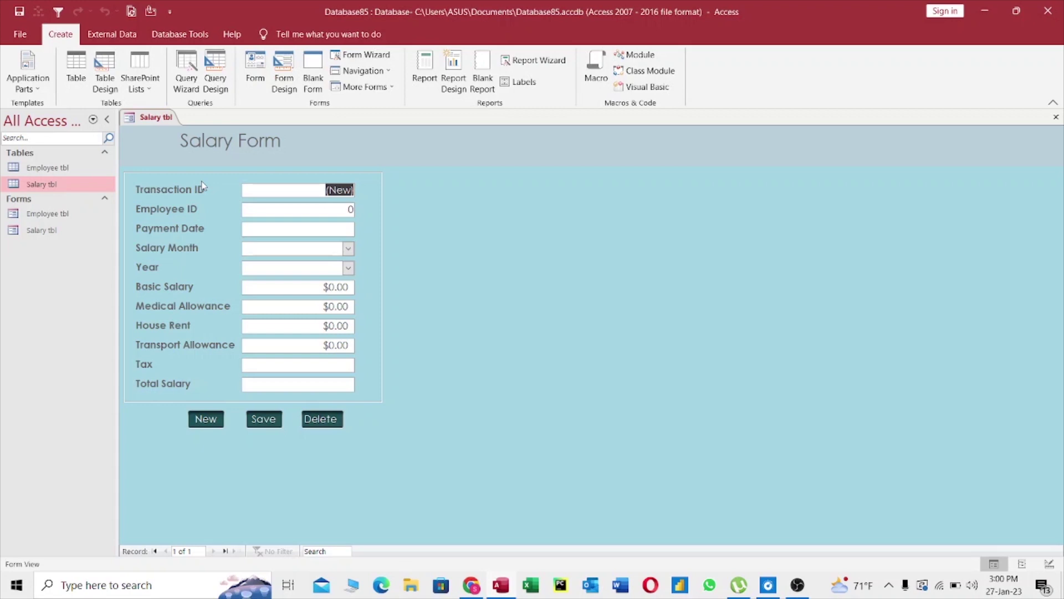
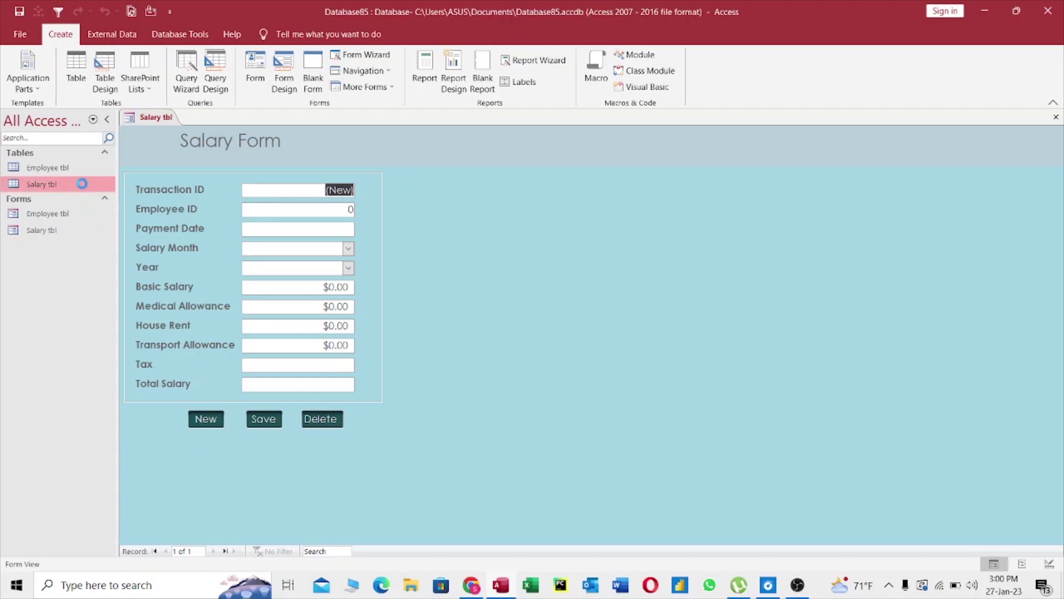
# - Open the Salary tbl datasheet to check its records and return to the Salary Form
pyautogui.doubleClick(41, 184)
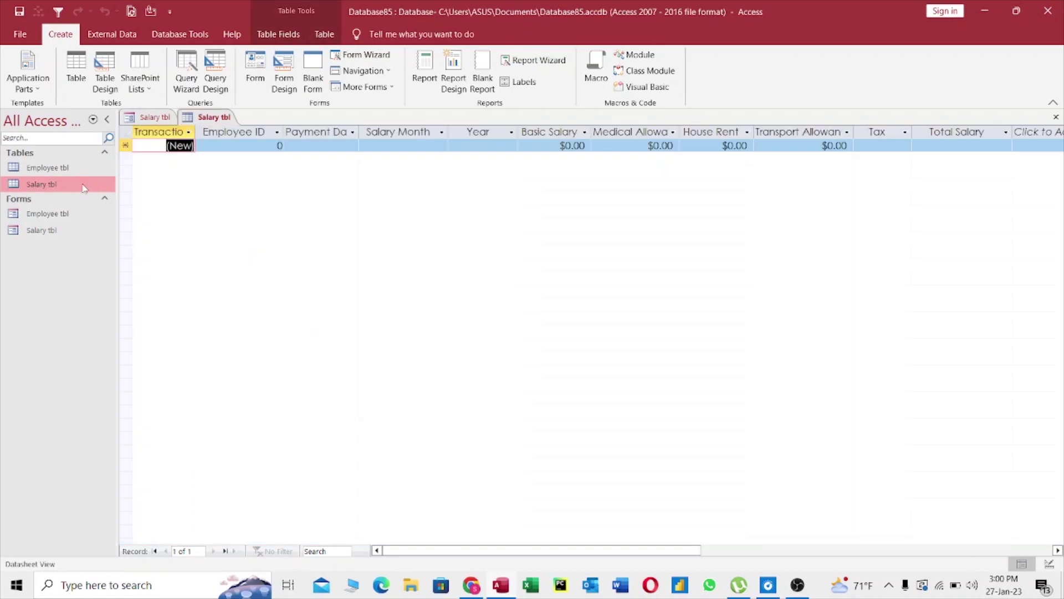
pyautogui.click(207, 119)
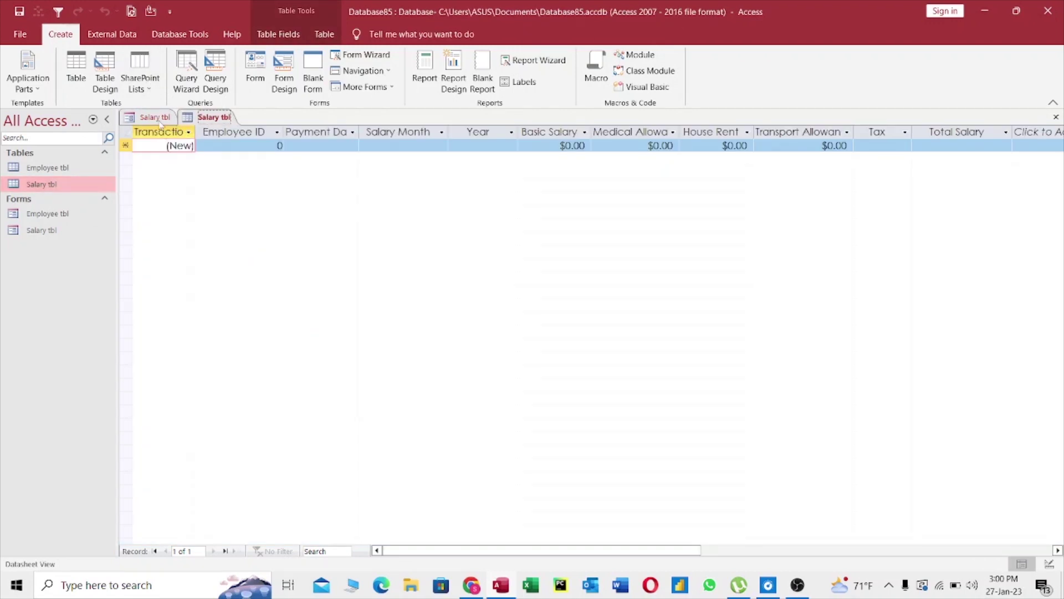
pyautogui.click(152, 117)
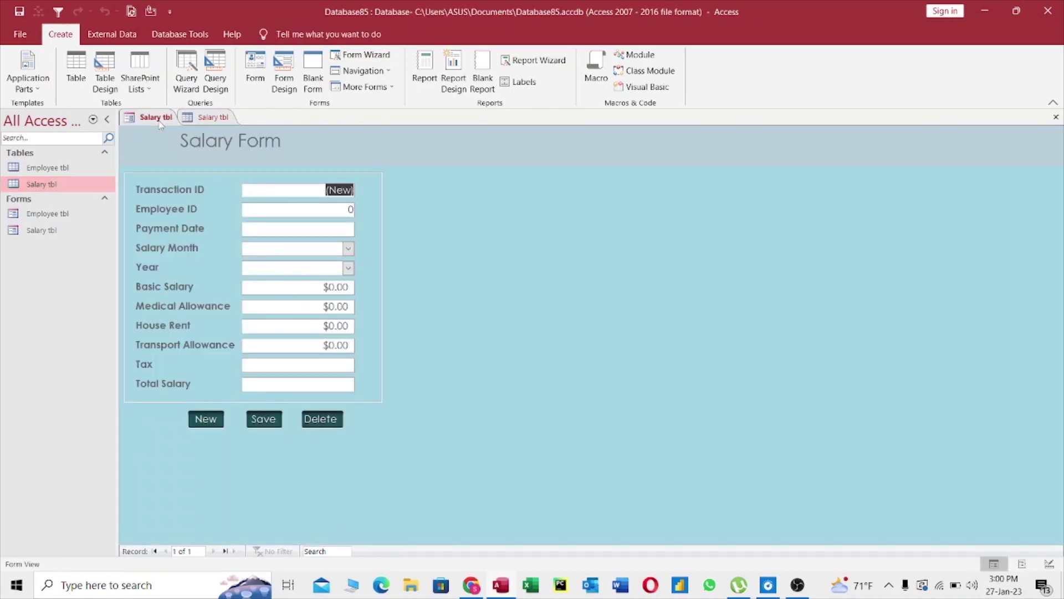
# - Fill in the salary record with the first employee's ID, payment date 06-Jan-23, salary month Jan and year 2023
pyautogui.click(342, 209)
pyautogui.press('BackSpace')
pyautogui.write('1')
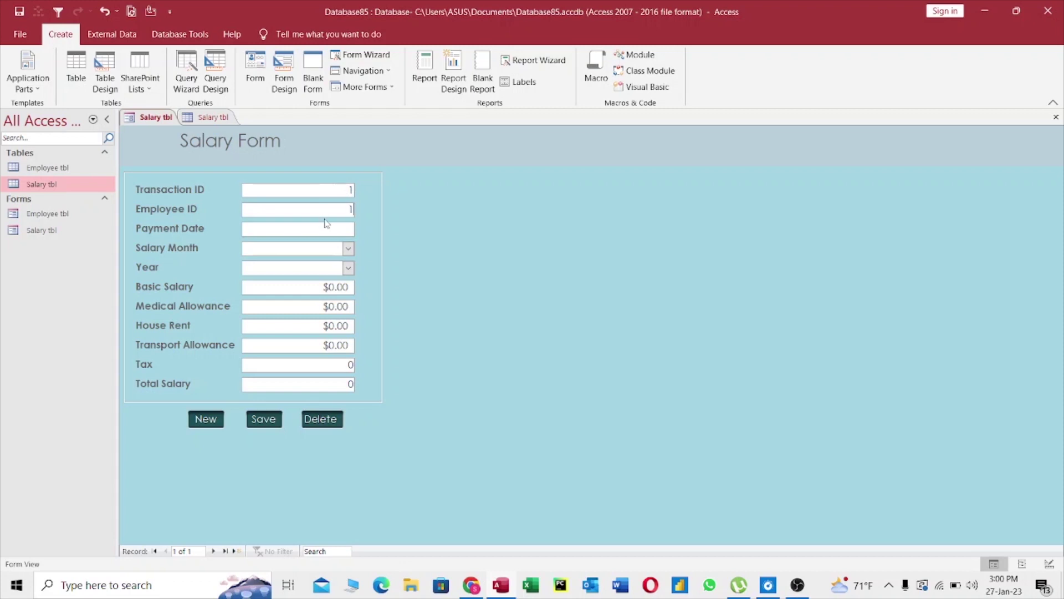
pyautogui.click(328, 228)
pyautogui.click(361, 229)
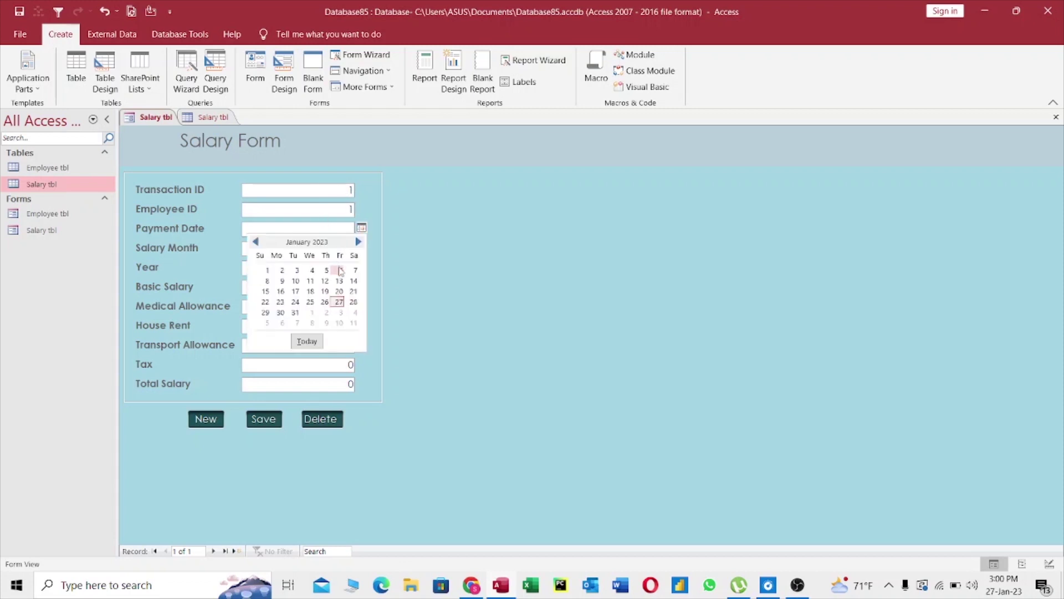
pyautogui.click(341, 270)
pyautogui.click(348, 249)
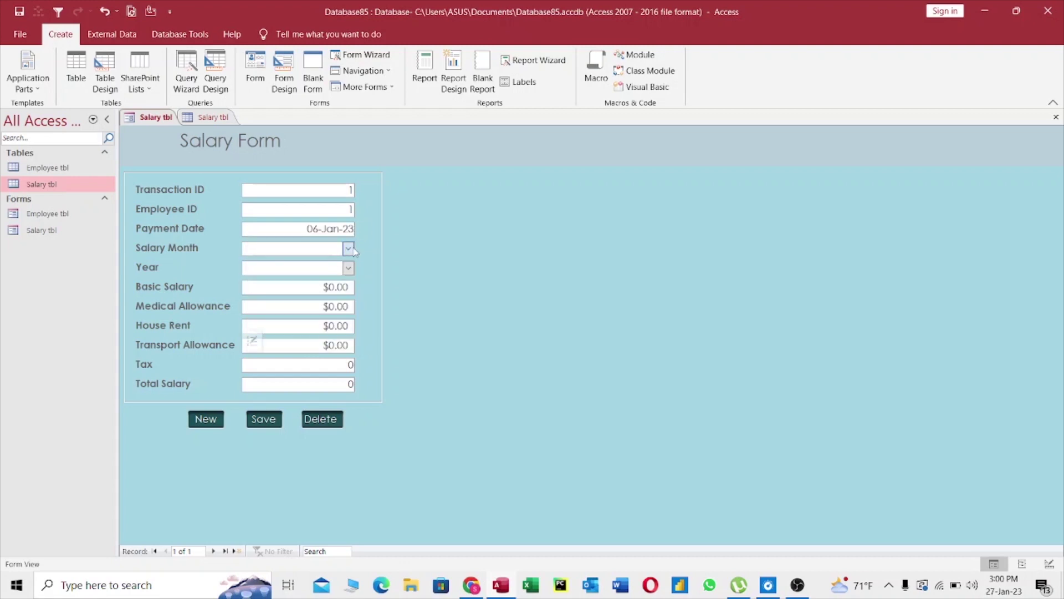
pyautogui.click(290, 265)
pyautogui.click(349, 269)
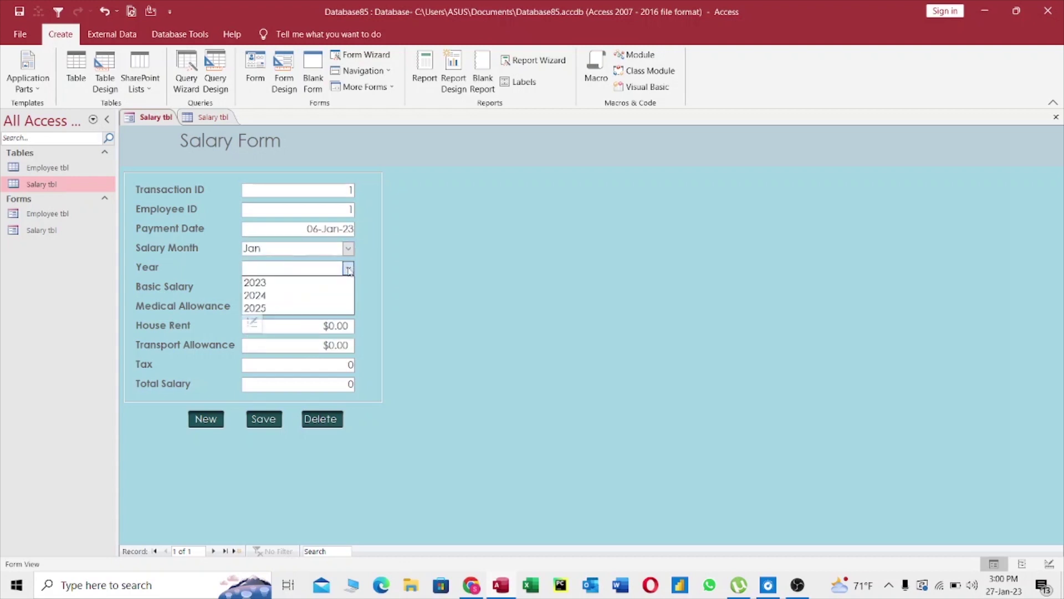
pyautogui.click(285, 284)
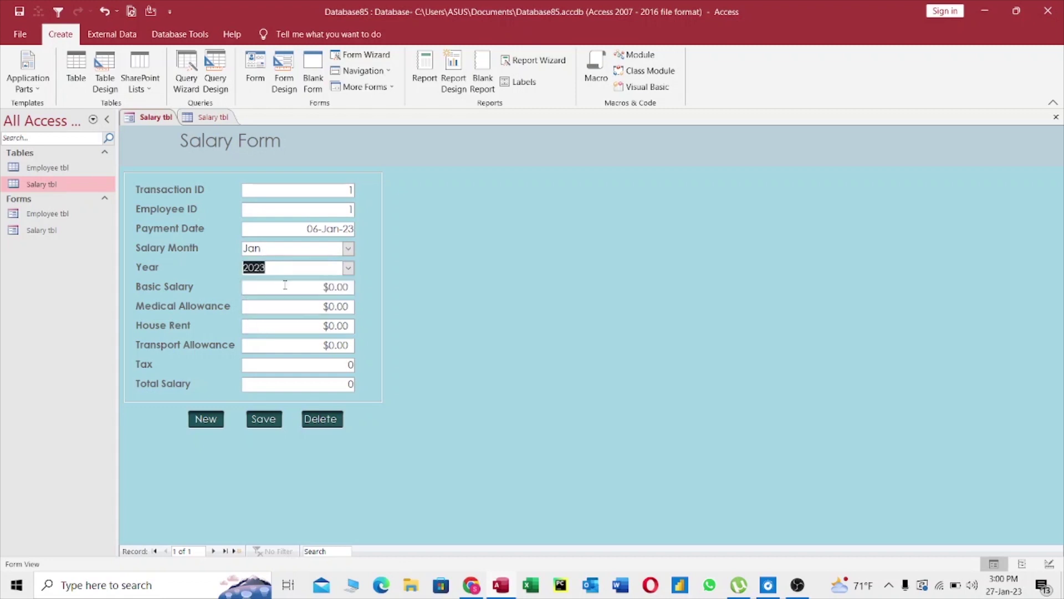
# - Set the record's Basic Salary to $2,000 and Medical Allowance to $50
pyautogui.click(329, 287)
pyautogui.write('200')
pyautogui.click(330, 307)
pyautogui.write('3')
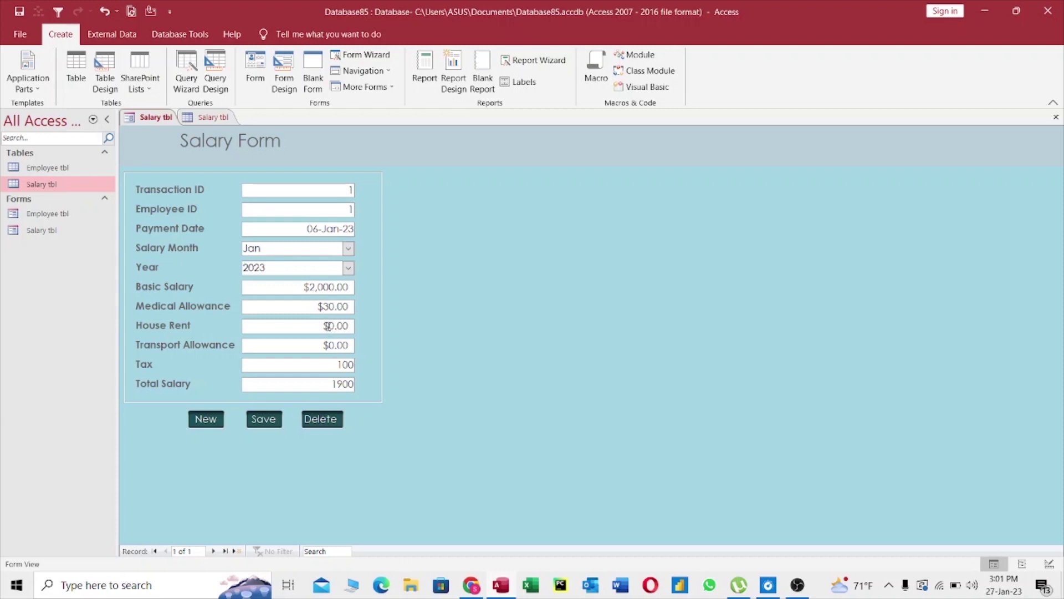
pyautogui.press('BackSpace')
pyautogui.write('5')
# - Set House Rent to $200 and Transport Allowance to $50, and save the record before starting a new one
pyautogui.click(330, 325)
pyautogui.write('20')
pyautogui.click(330, 345)
pyautogui.write('5')
pyautogui.click(269, 421)
pyautogui.click(213, 424)
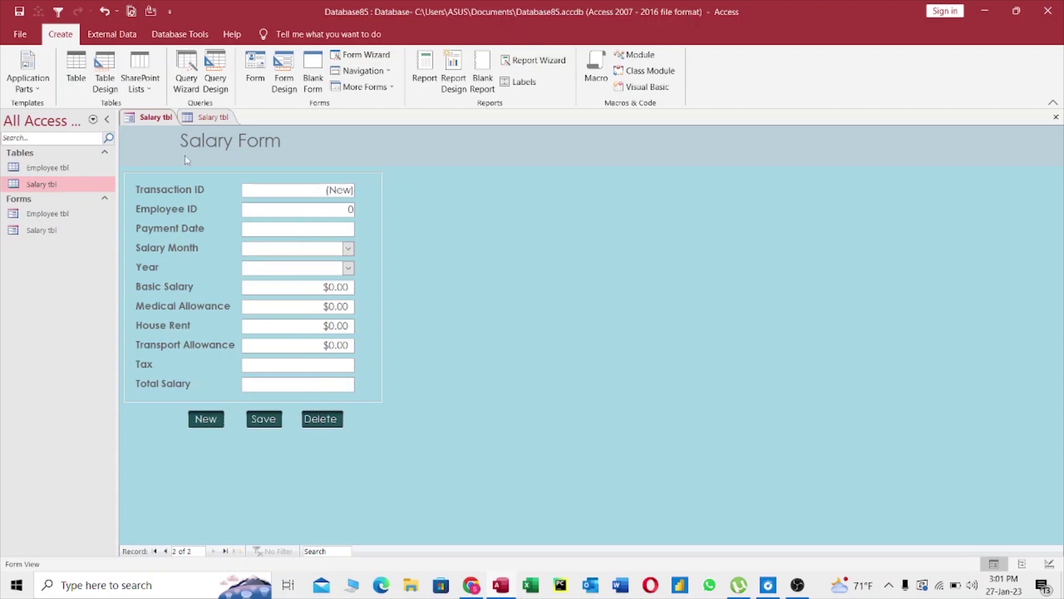
# - Refresh the Salary tbl datasheet to check the saved salary record and close the table
pyautogui.doubleClick(78, 184)
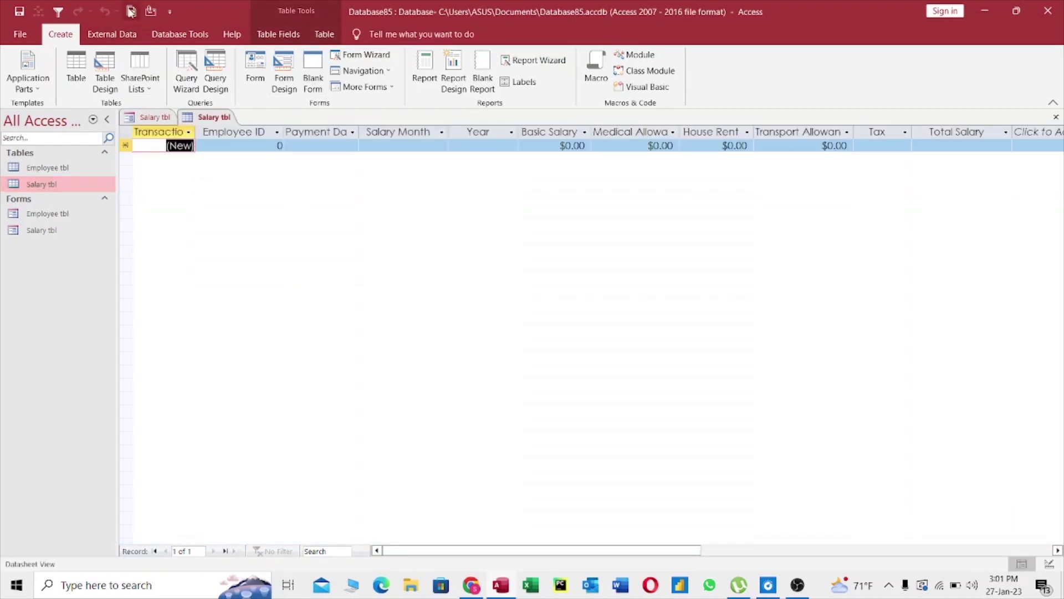
pyautogui.click(131, 11)
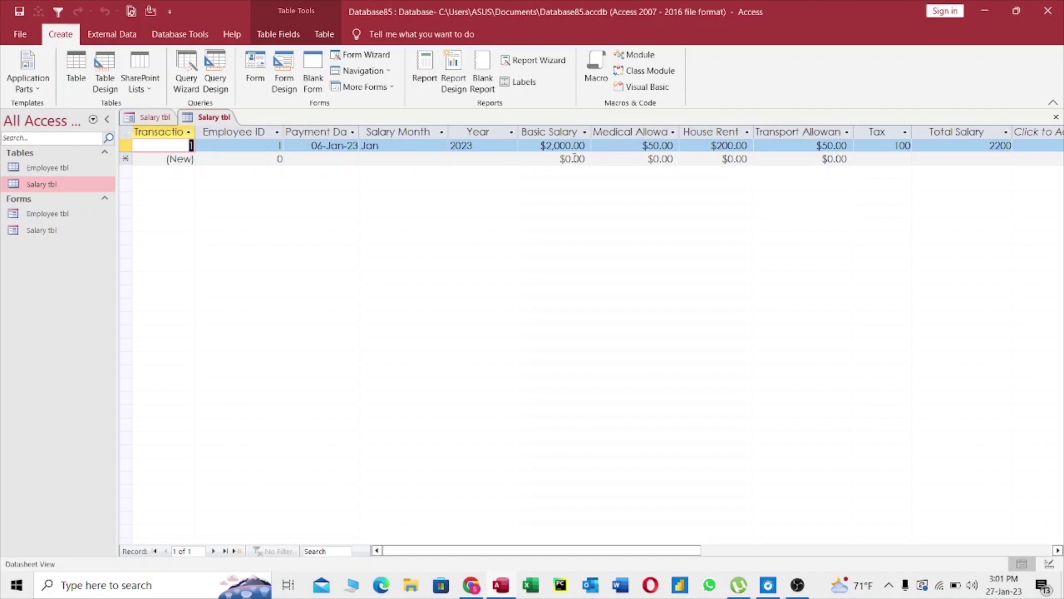
pyautogui.rightClick(214, 120)
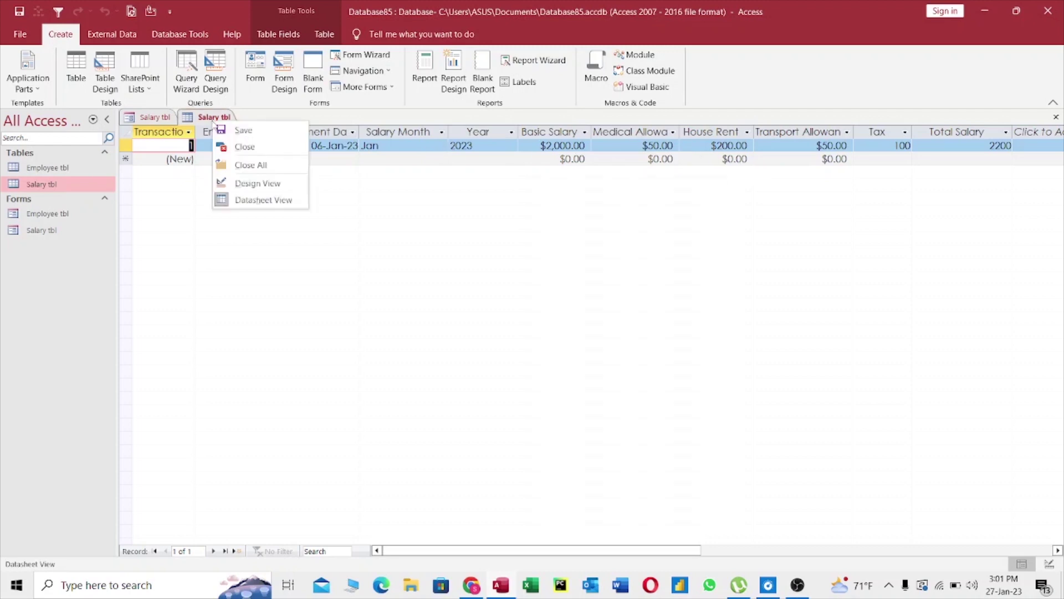
pyautogui.click(245, 147)
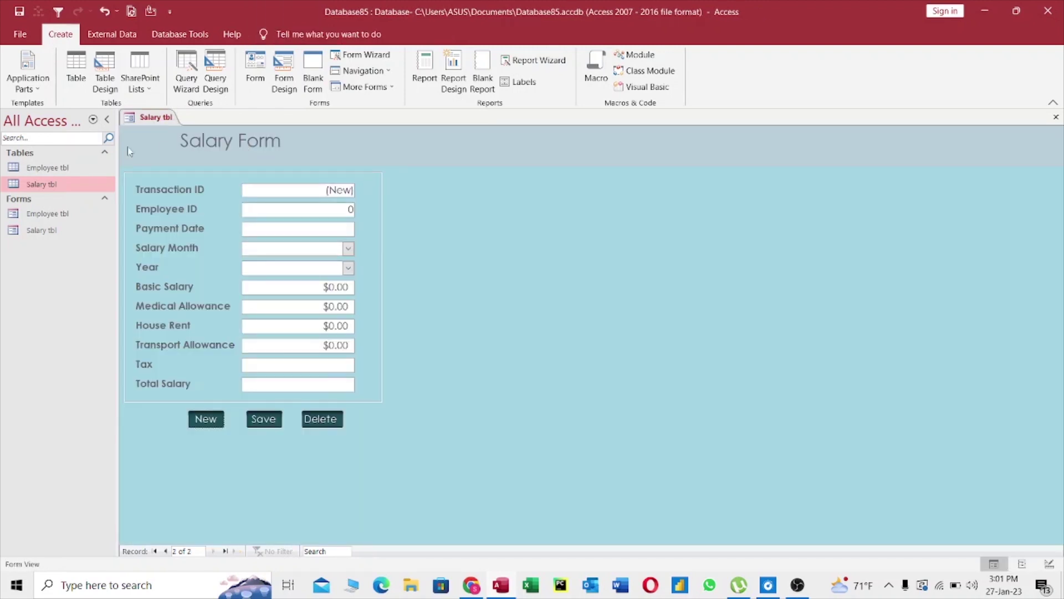
# - Review the Employee tbl datasheet, the Employee Profile form and the Salary tbl datasheet, and return to the Salary Form
pyautogui.doubleClick(65, 168)
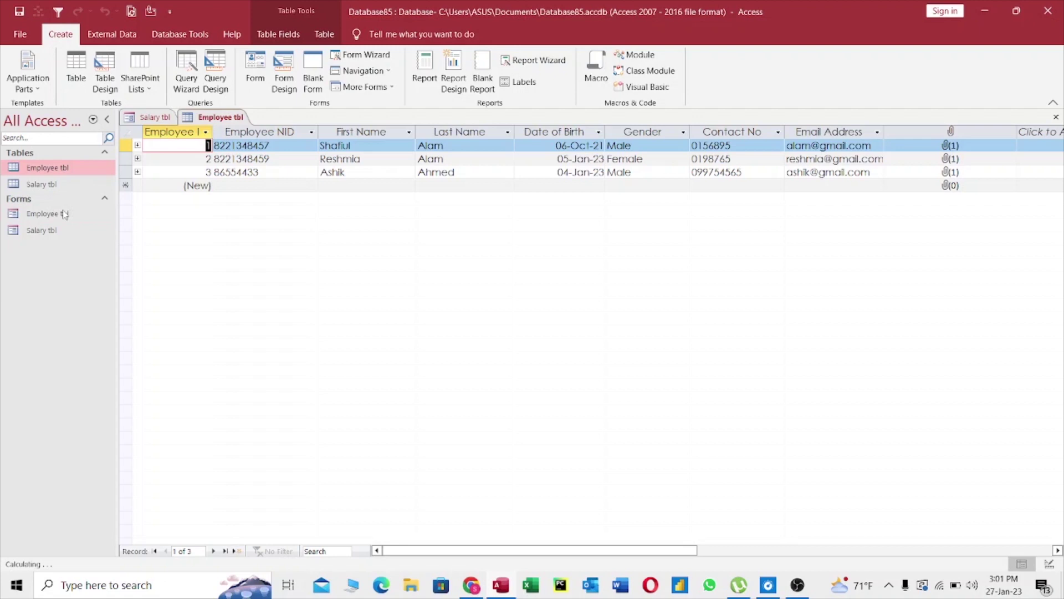
pyautogui.doubleClick(65, 215)
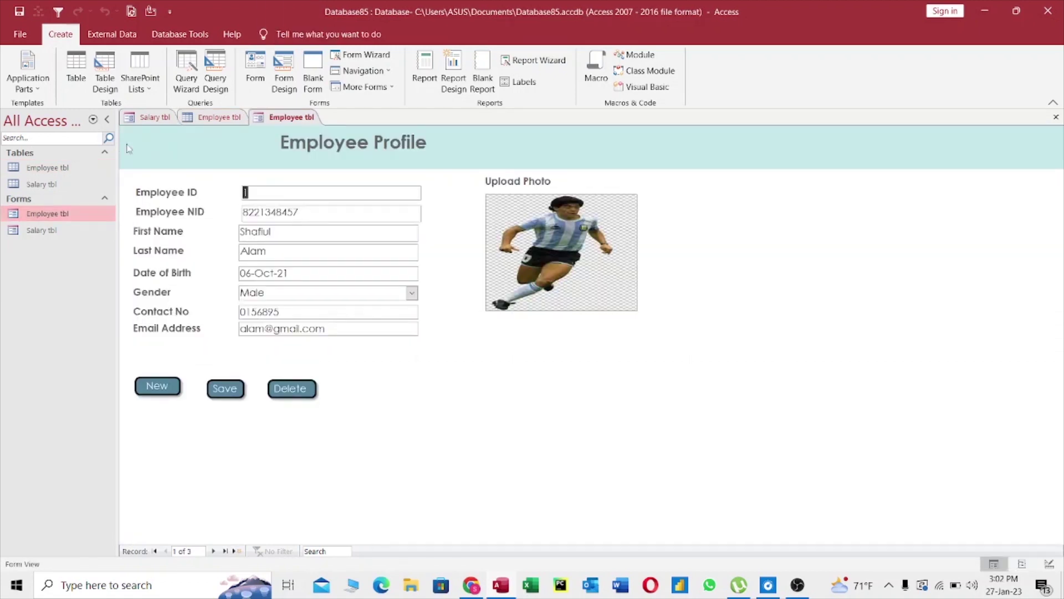
pyautogui.doubleClick(56, 184)
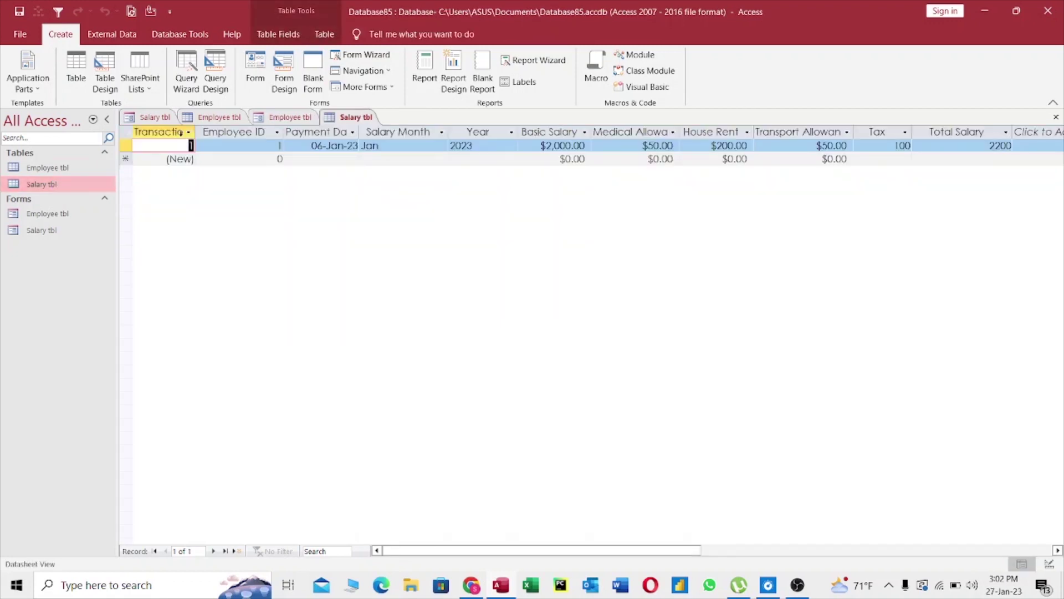
pyautogui.click(155, 118)
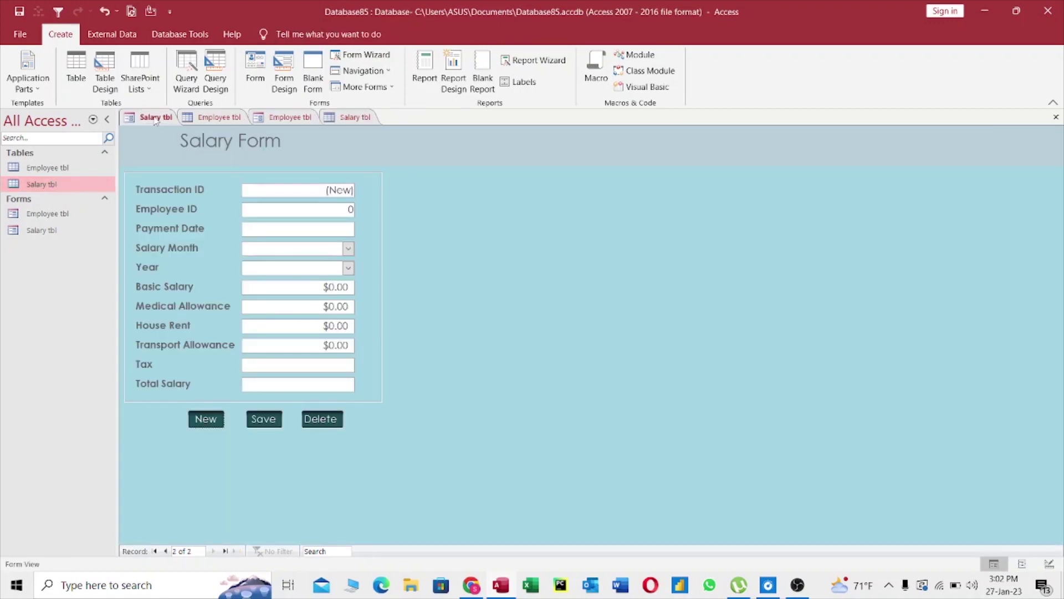